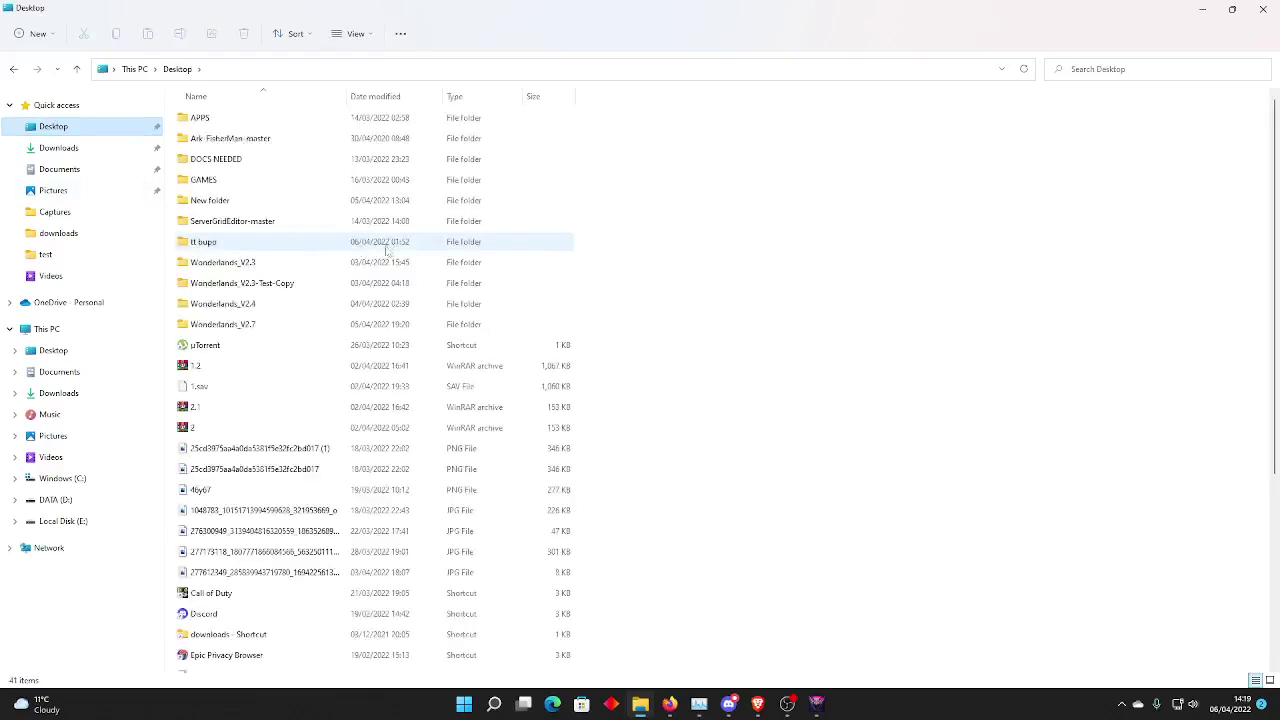
# - Open the Wonderlands_V2.8 cheat table from the Desktop, attach it to the Tiny Tina's Wonderlands process, and activate the Tiny Tina's Wonderlands script
pyautogui.scroll(-5, 386, 249)
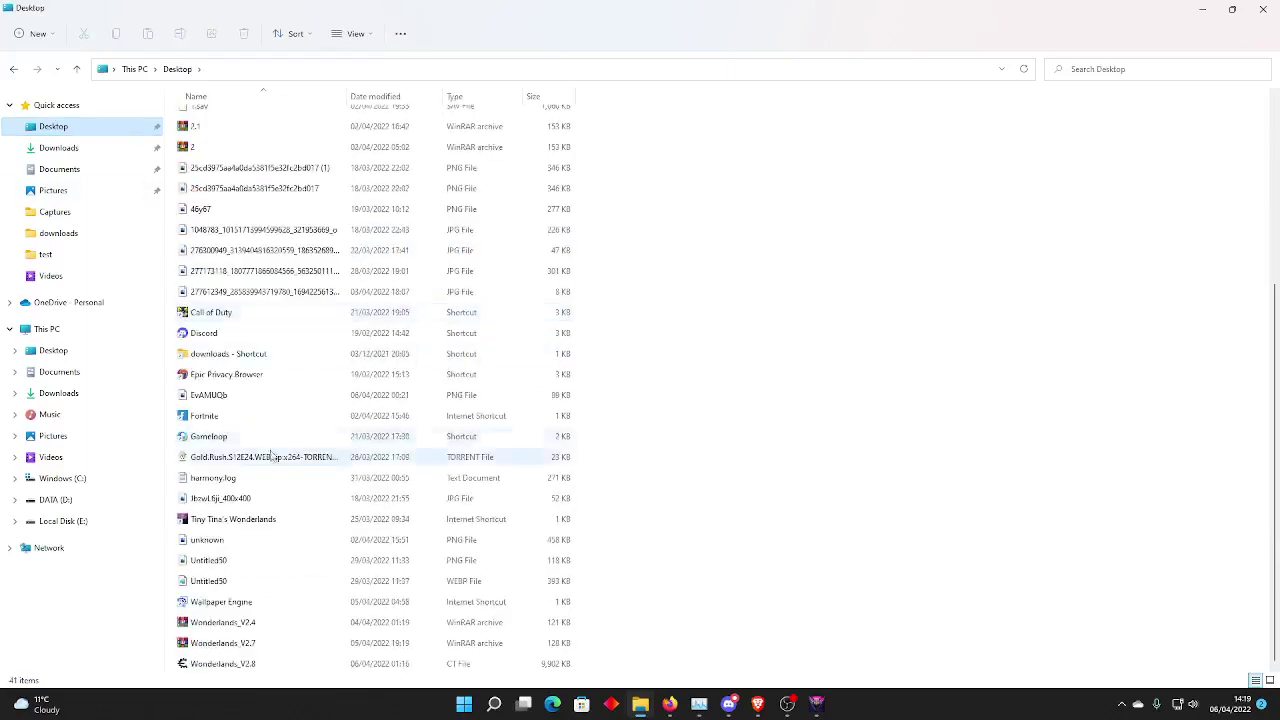
pyautogui.doubleClick(226, 665)
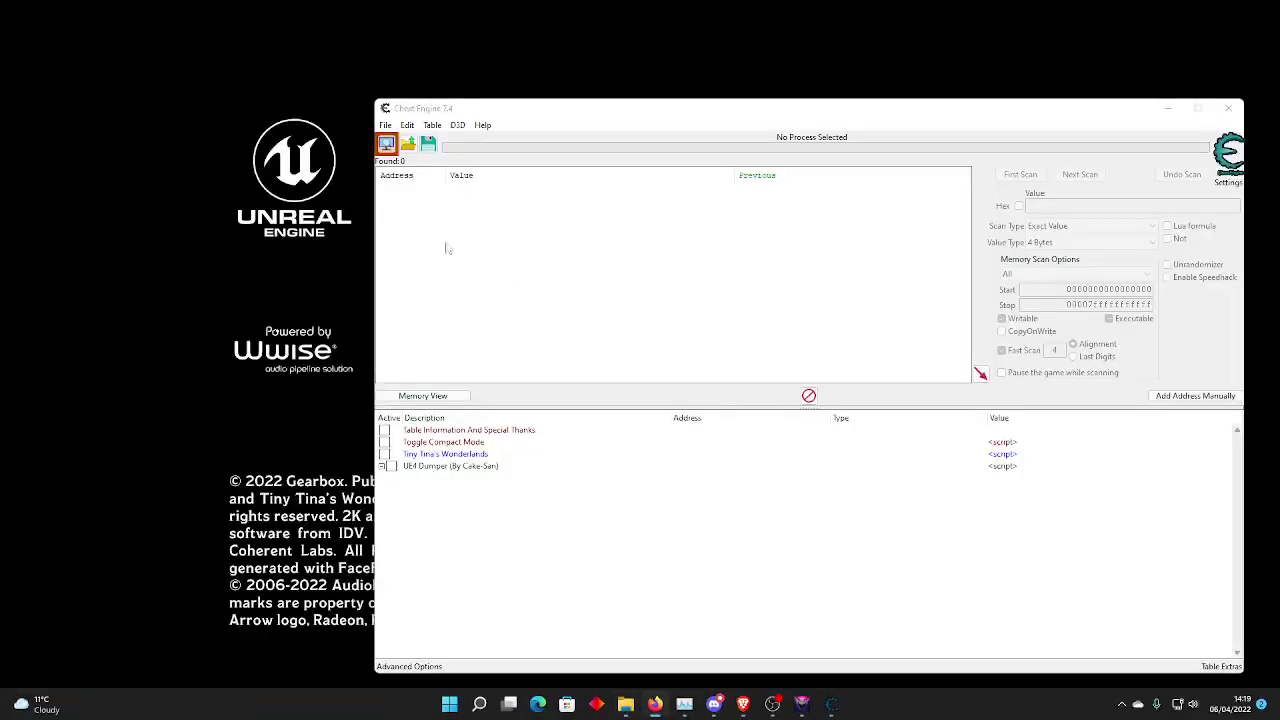
pyautogui.click(387, 146)
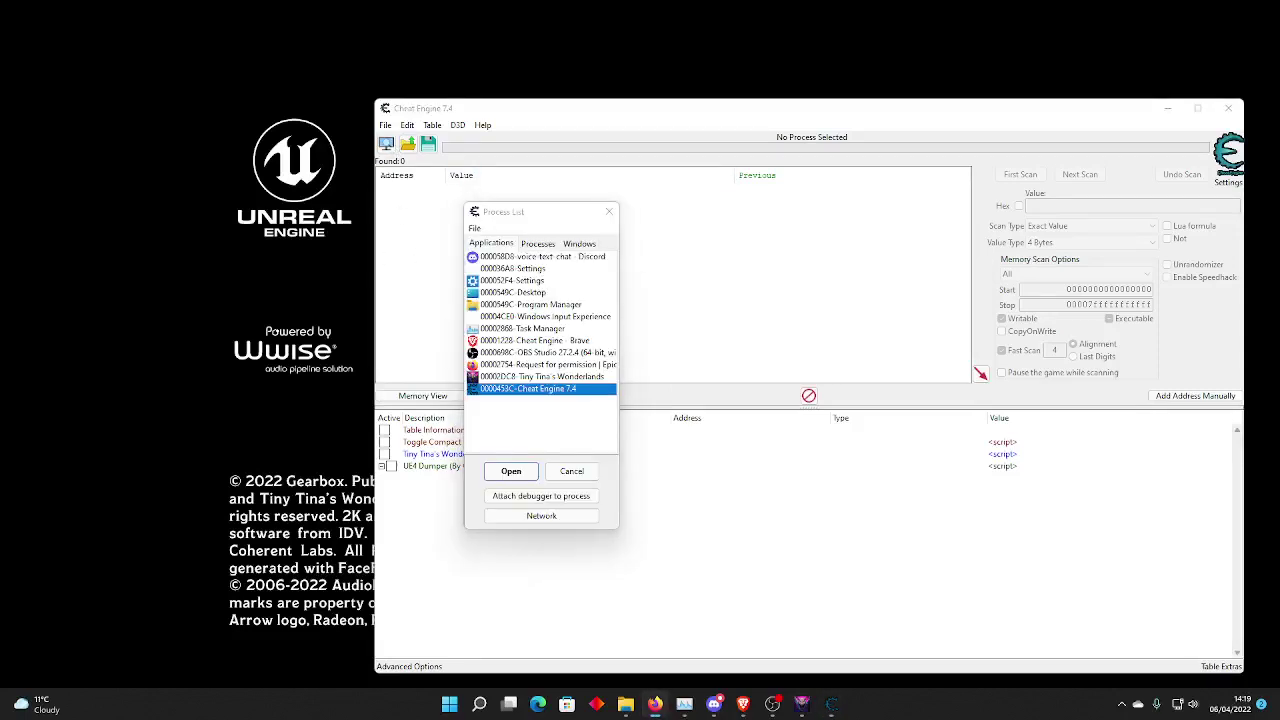
pyautogui.doubleClick(519, 378)
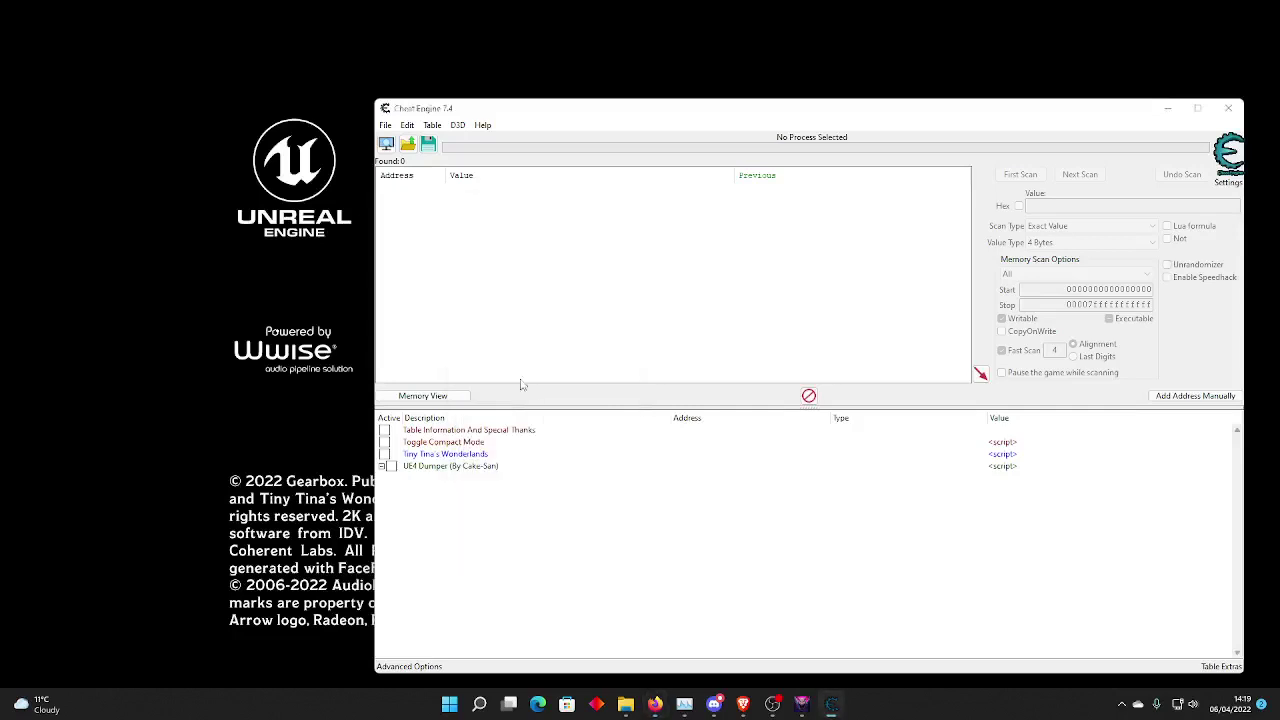
pyautogui.click(677, 353)
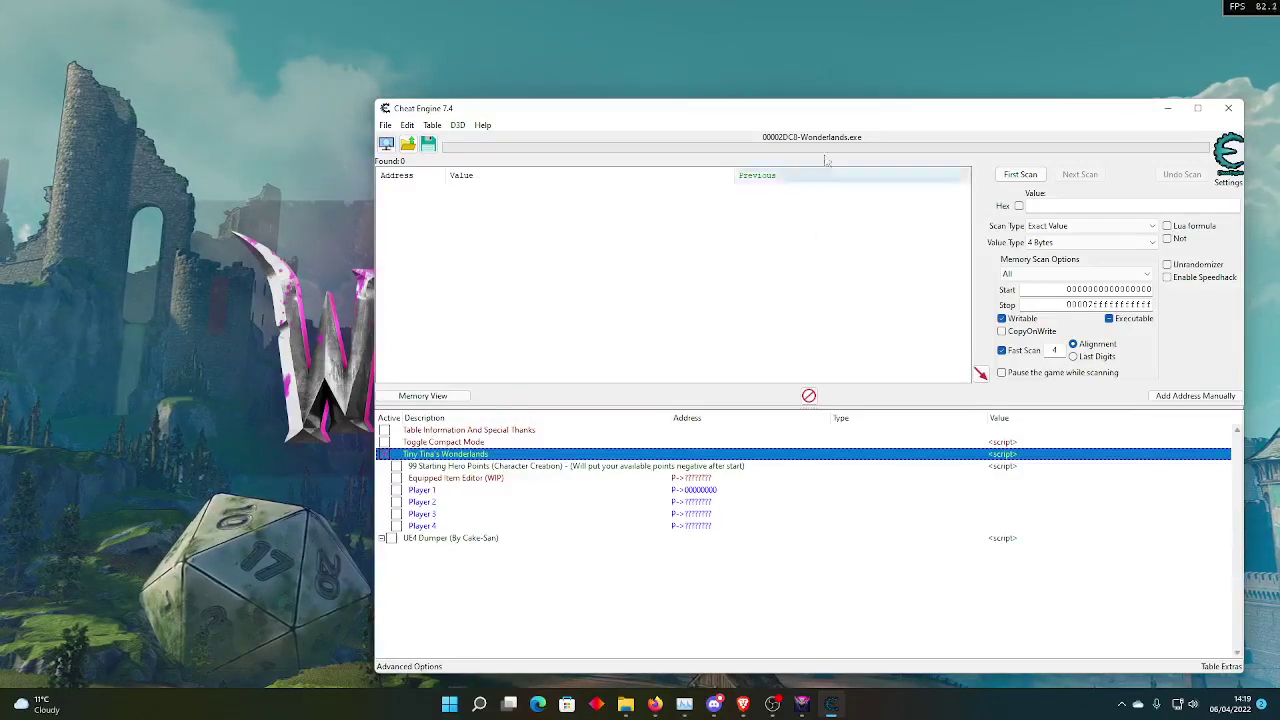
pyautogui.moveTo(833, 117); pyautogui.dragTo(828, 119)
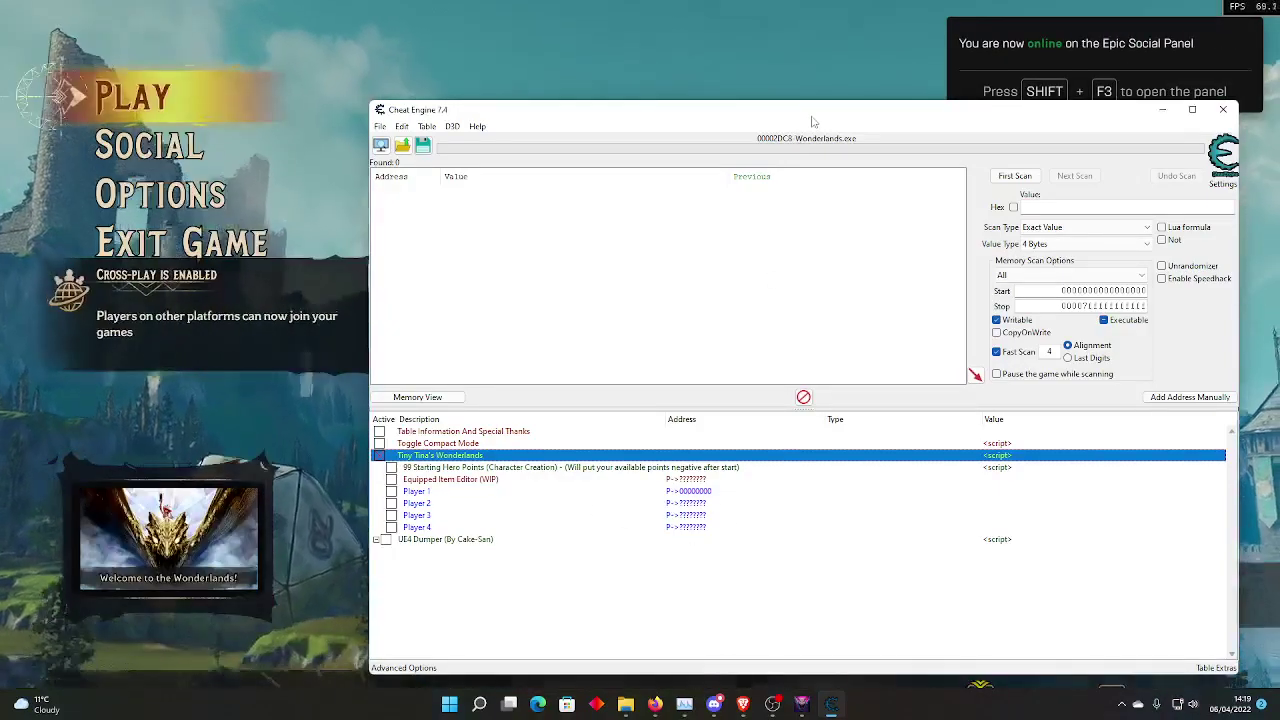
# - Switch to Tiny Tina's Wonderlands, choose the level 40 Brr-Zerker character, and continue its saved game
pyautogui.click(158, 97)
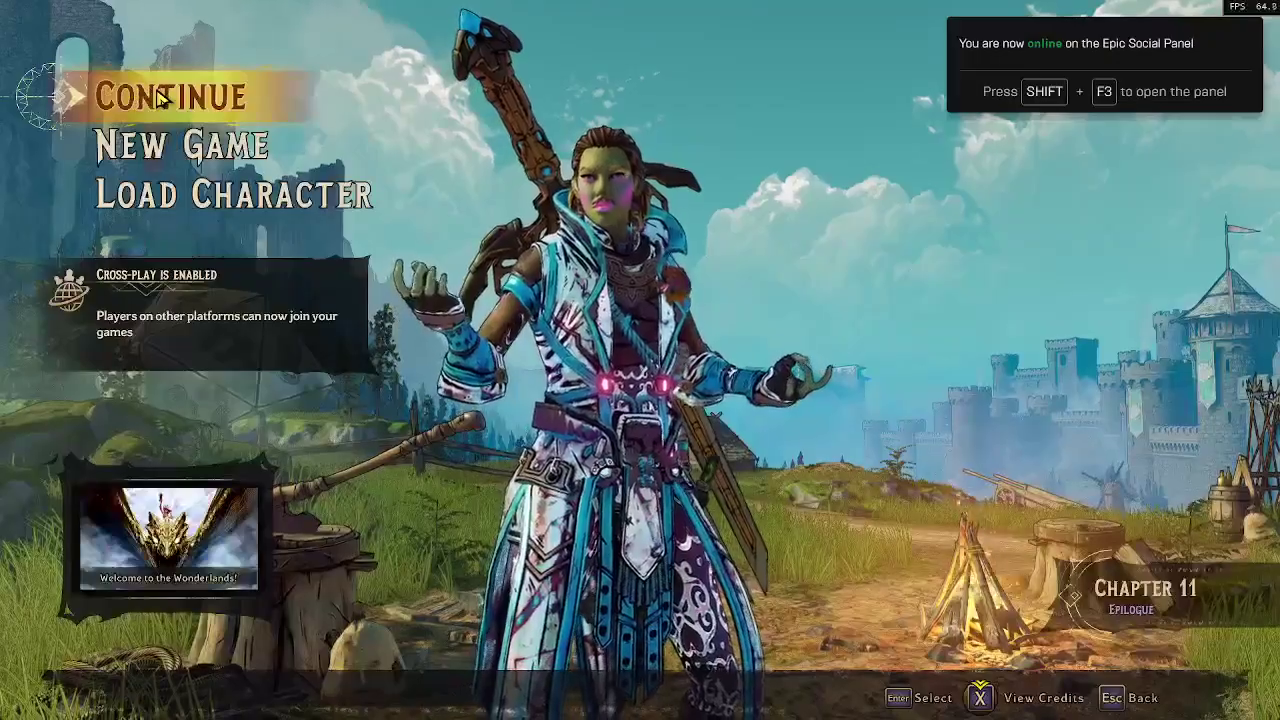
pyautogui.click(199, 207)
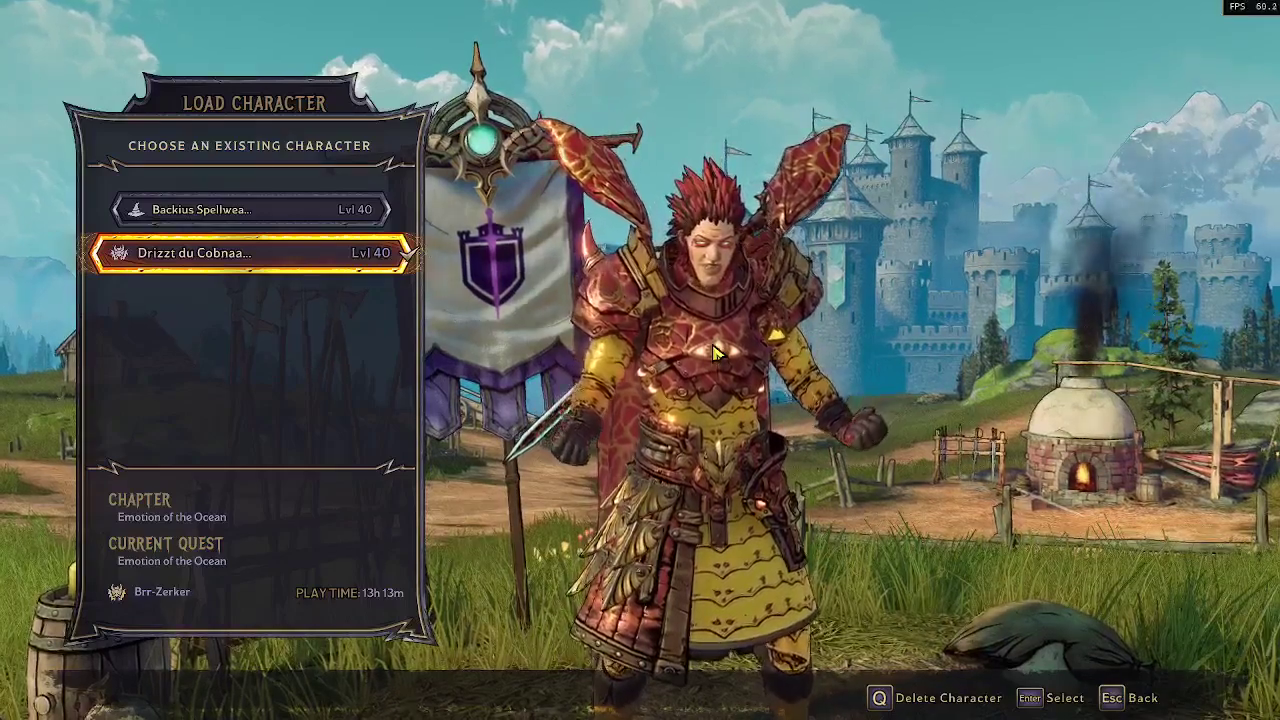
pyautogui.press('Escape')
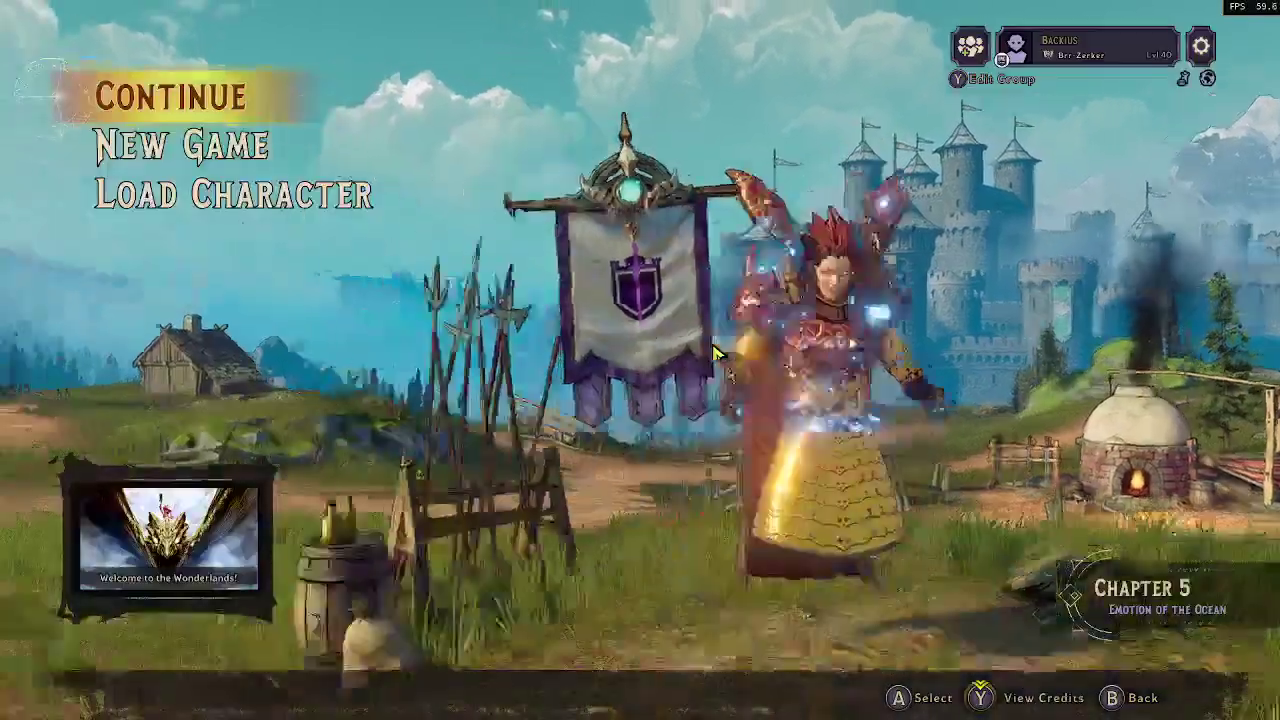
pyautogui.press('Return')
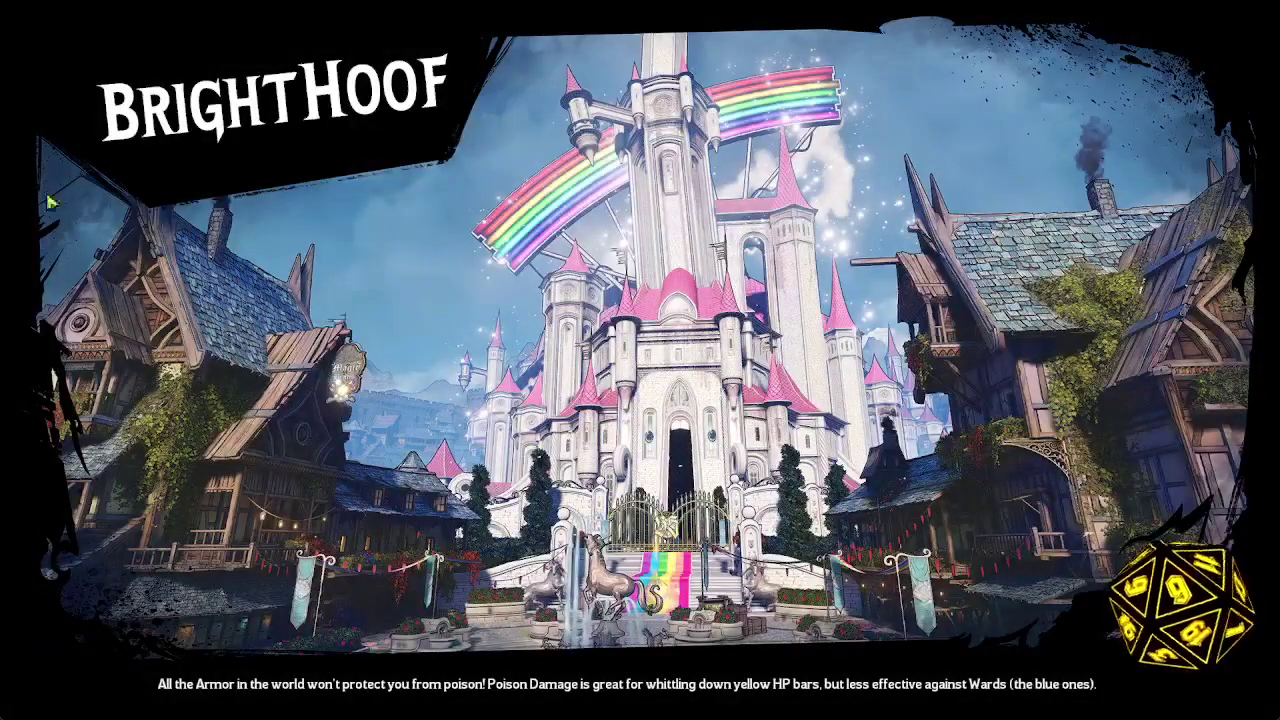
# - Switch to Cheat Engine to check the player and Equipped Item Editor pointers, and return to the game
pyautogui.hotkey('alt', 'Tab')
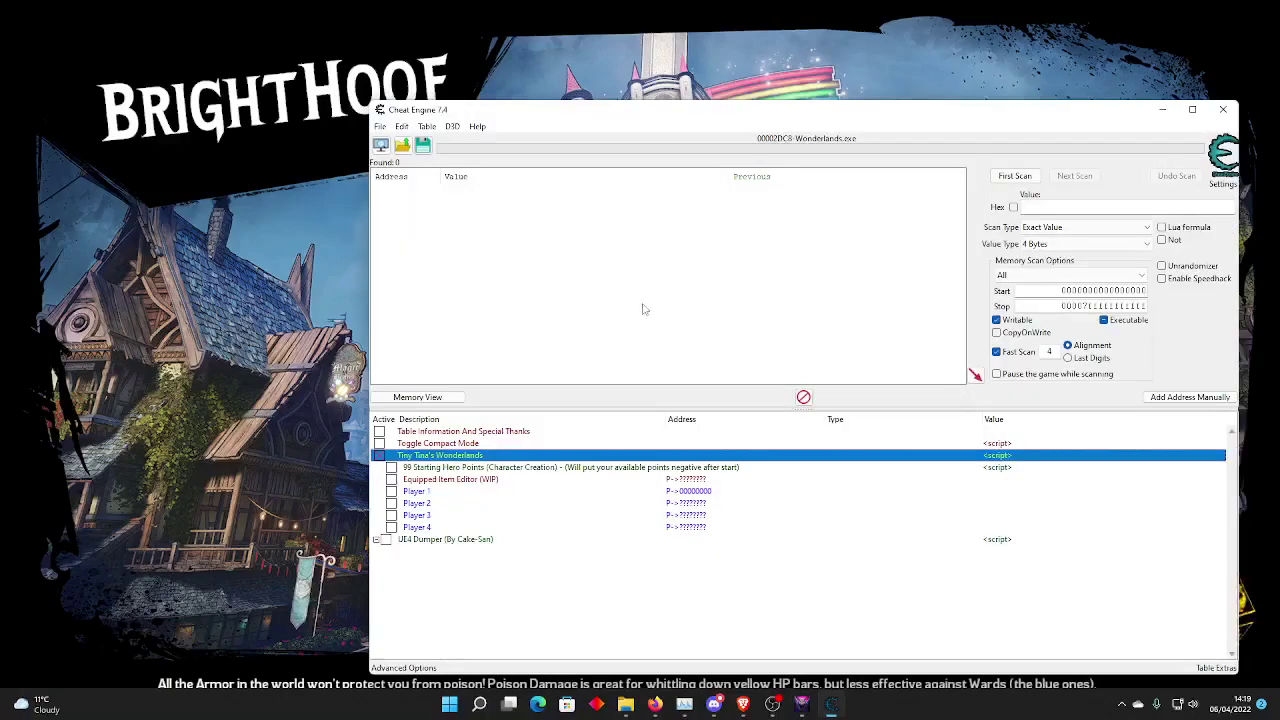
pyautogui.moveTo(722, 118); pyautogui.dragTo(629, 127)
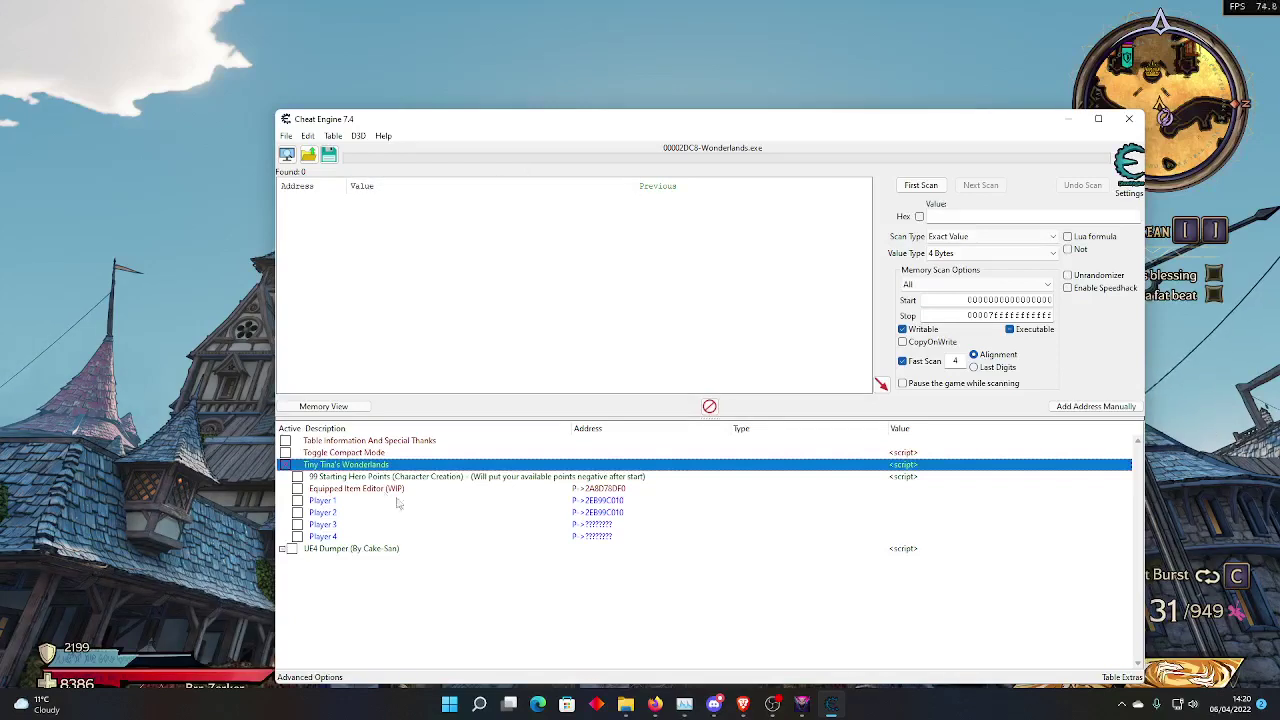
pyautogui.click(197, 288)
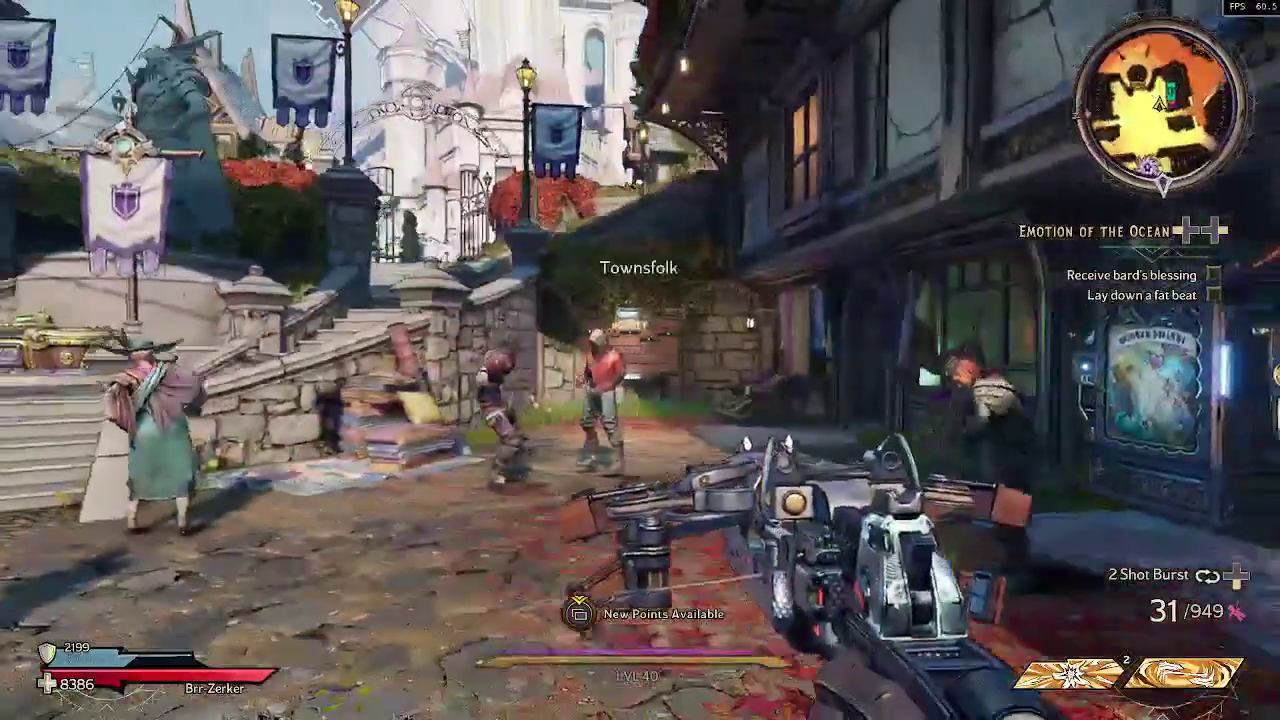
# - Open the inventory and display the part inspection of the equipped Stoking Ragnarok of the Lawless
pyautogui.press('Tab')
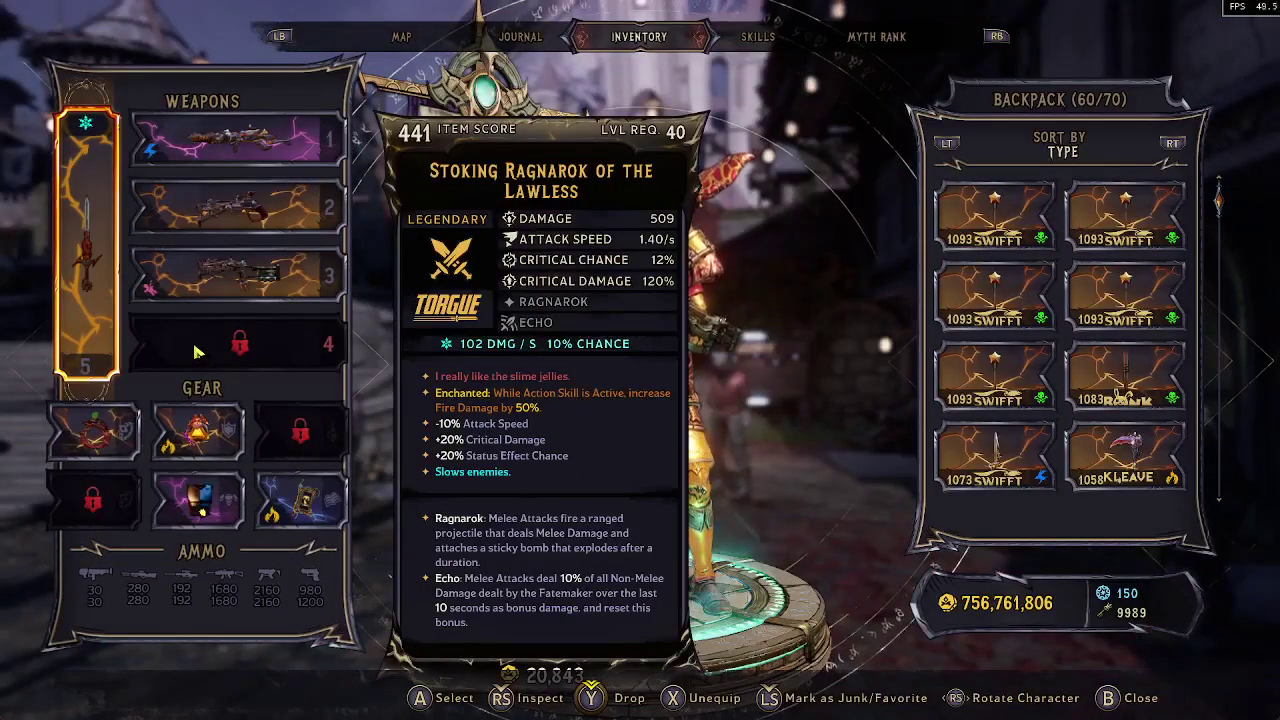
pyautogui.press('i')
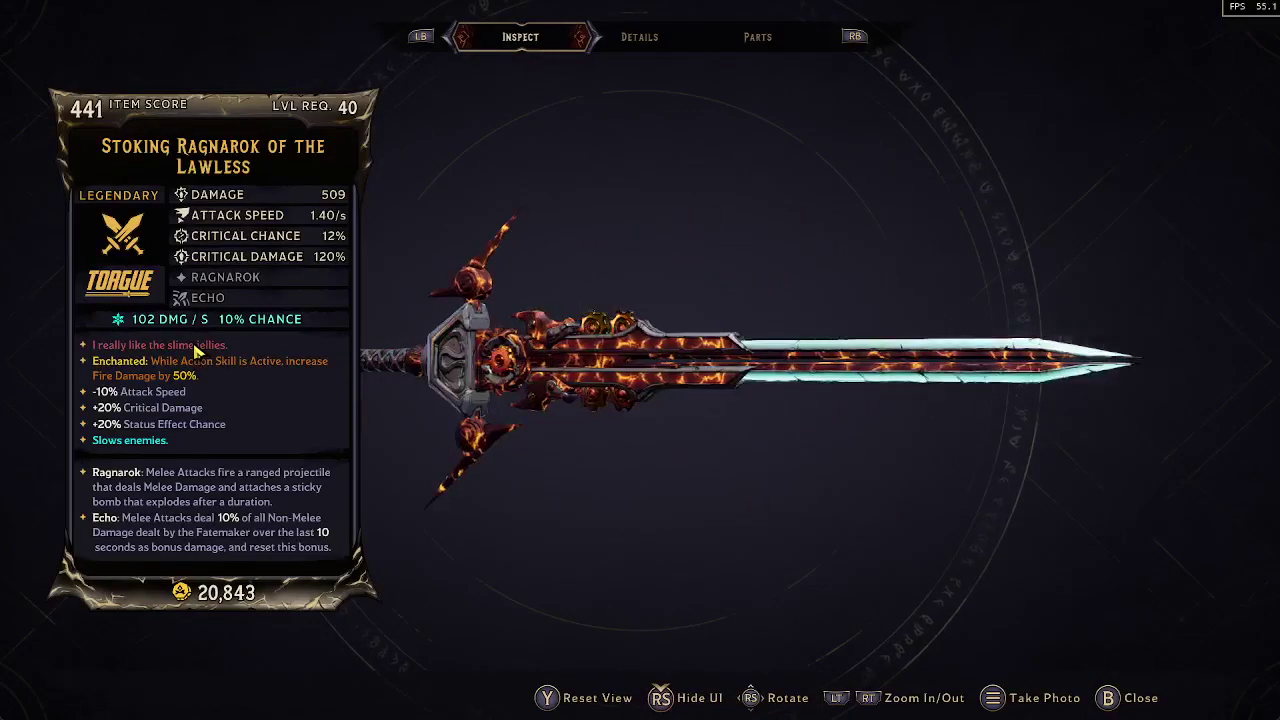
pyautogui.press('e')
pyautogui.press('e')
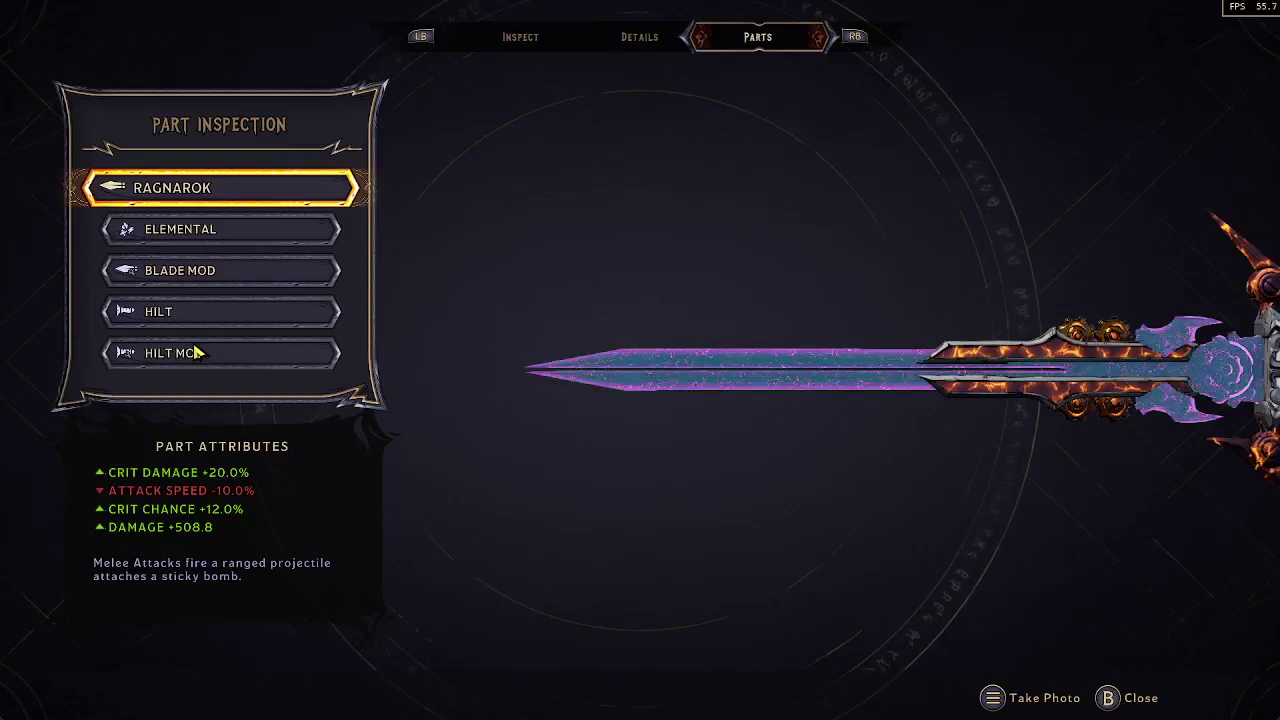
# - Examine the attributes of the sword's Ragnarok, Elemental, Blade Mod, Hilt and Hilt Mod parts, and return to the inventory
pyautogui.press('Down')
pyautogui.press('Down')
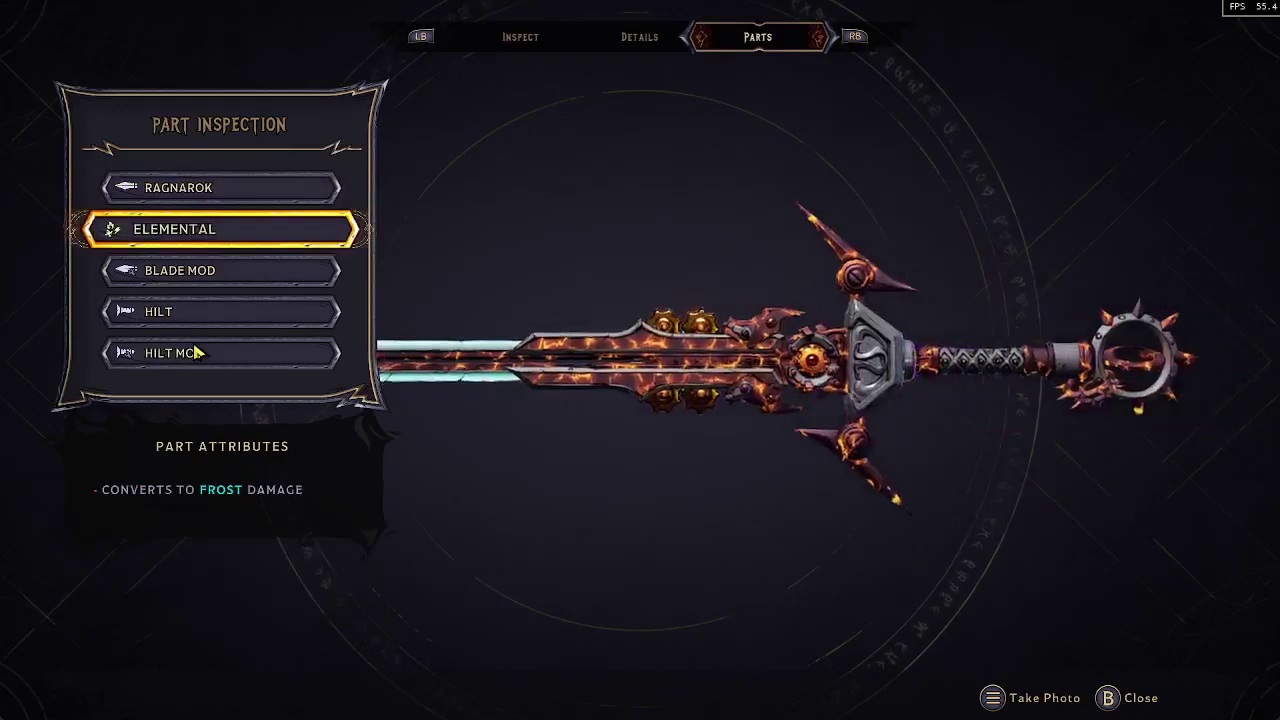
pyautogui.press('Down')
pyautogui.press('Down')
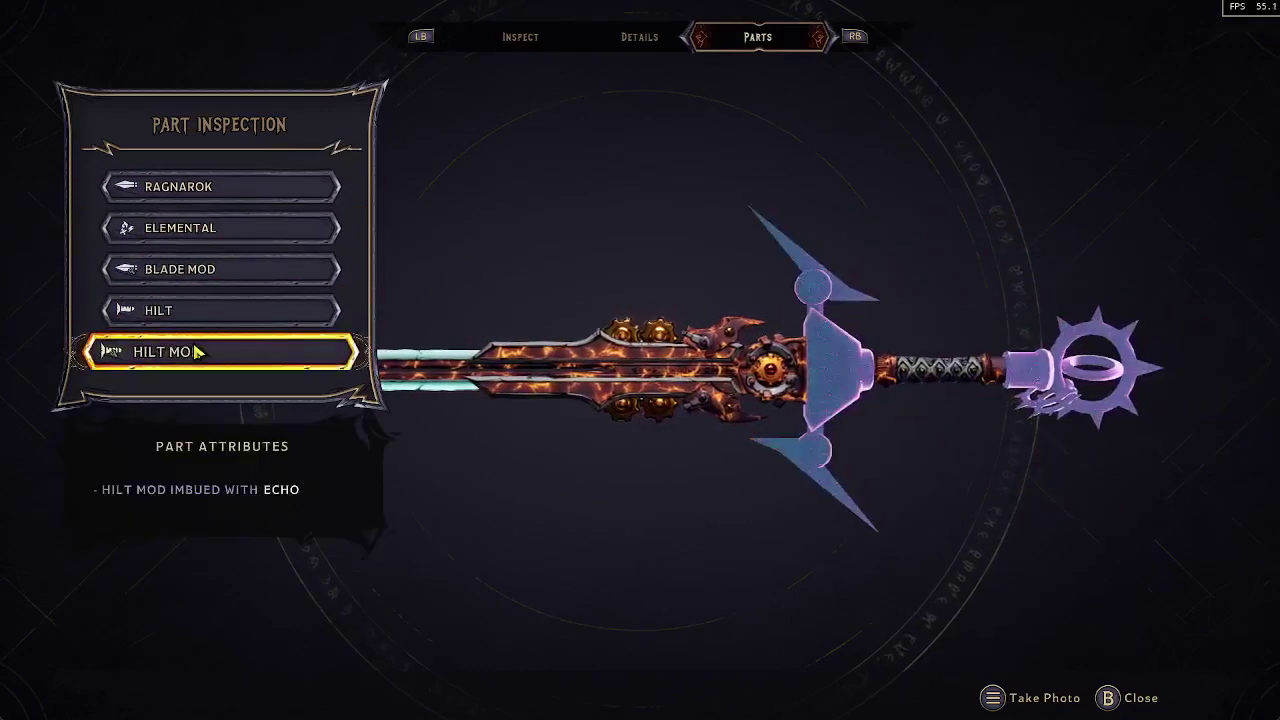
pyautogui.press('Up')
pyautogui.press('Up')
pyautogui.press('Up')
pyautogui.press('Up')
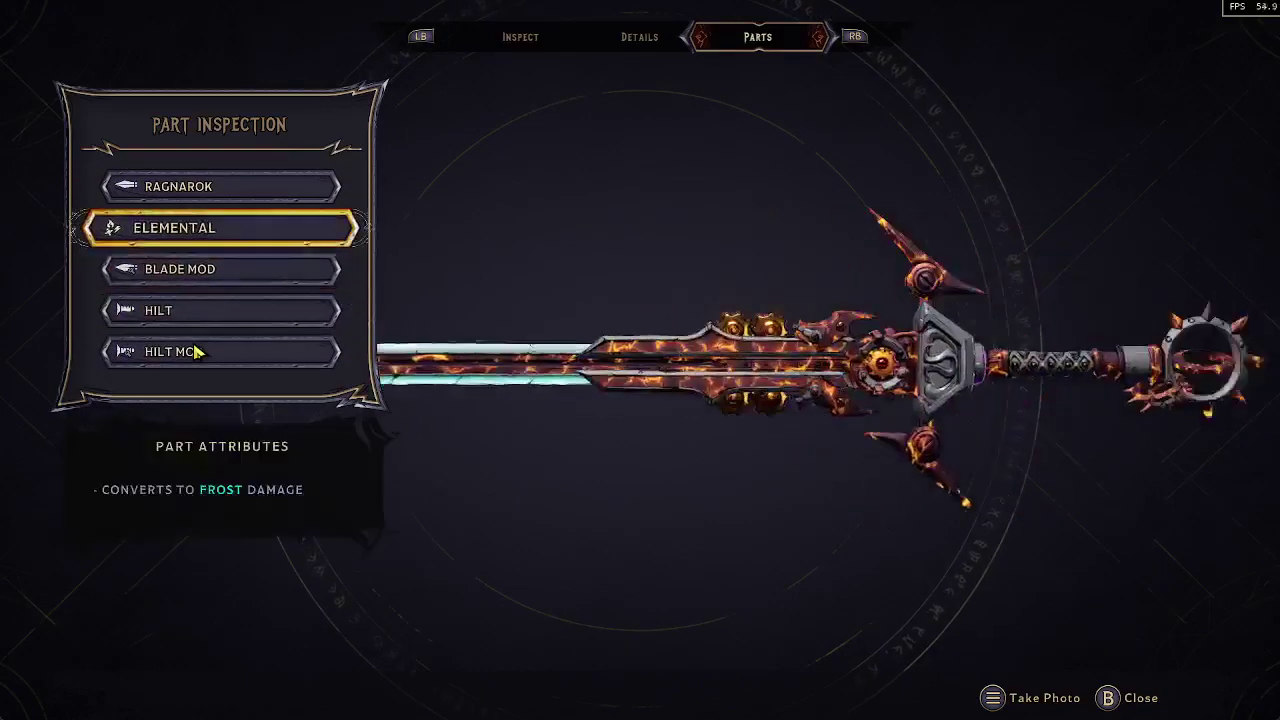
pyautogui.press('Down')
pyautogui.press('Down')
pyautogui.press('Down')
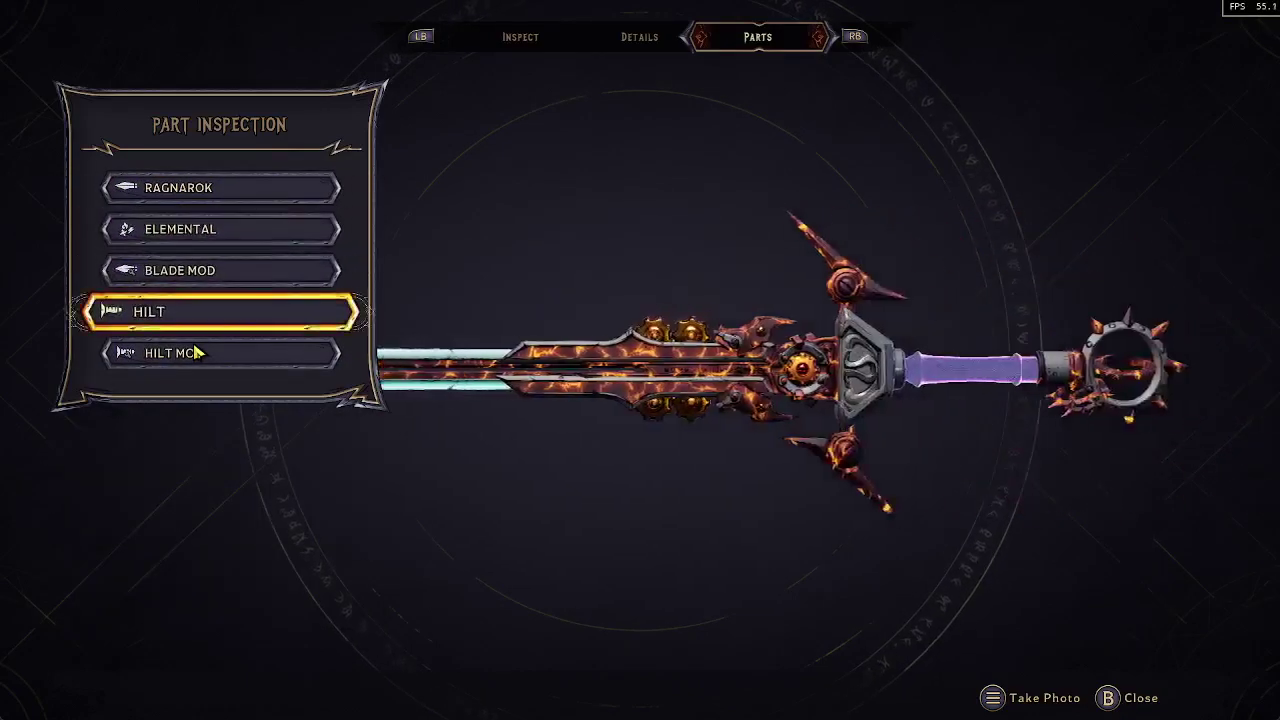
pyautogui.press('Down')
pyautogui.press('Up')
pyautogui.press('Up')
pyautogui.press('Up')
pyautogui.press('Up')
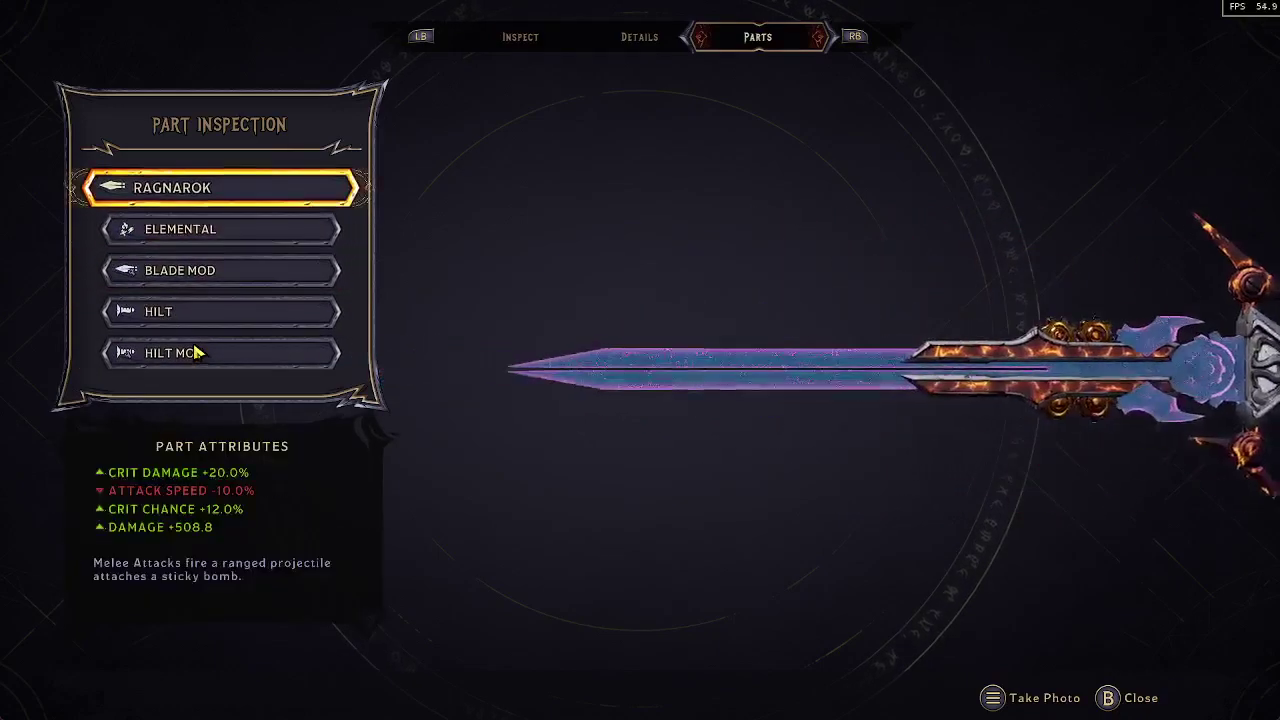
pyautogui.press('Down')
pyautogui.press('Down')
pyautogui.press('Down')
pyautogui.press('Escape')
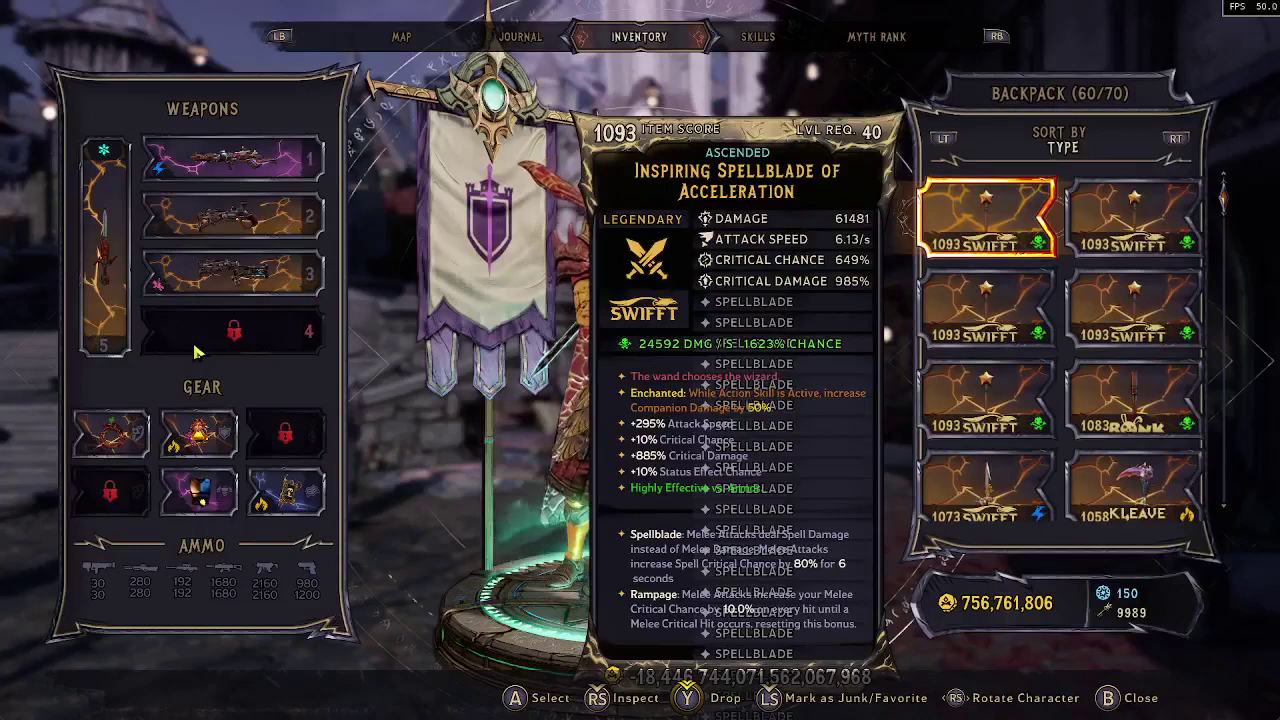
# - Review the item card of the Stoking Ragnarok of the Lawless in the equipped melee slot
pyautogui.press('Left')
pyautogui.press('Left')
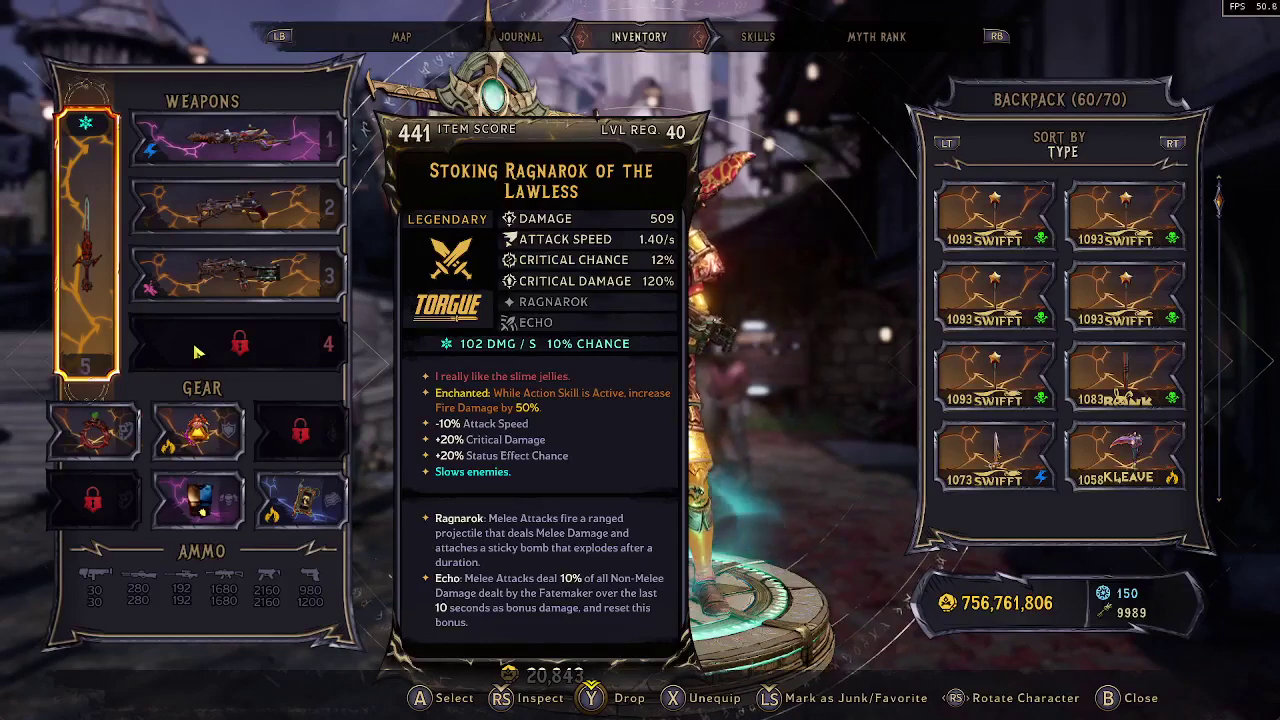
pyautogui.press('Right')
pyautogui.press('Left')
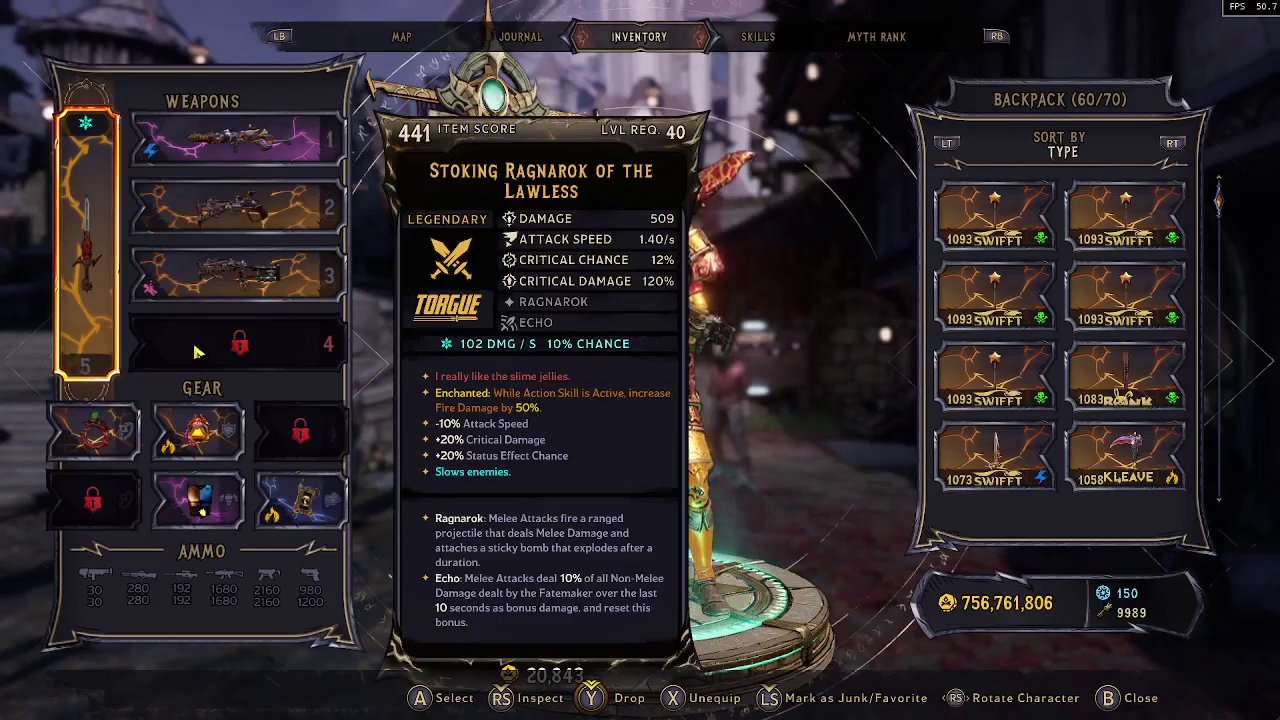
# - Browse the backpack's melee weapons for another Ragnarok and view the card of the Accelerating Ragnarok of the Assassin
pyautogui.press('Right')
pyautogui.press('Right')
pyautogui.press('Down')
pyautogui.press('Down')
pyautogui.press('Down')
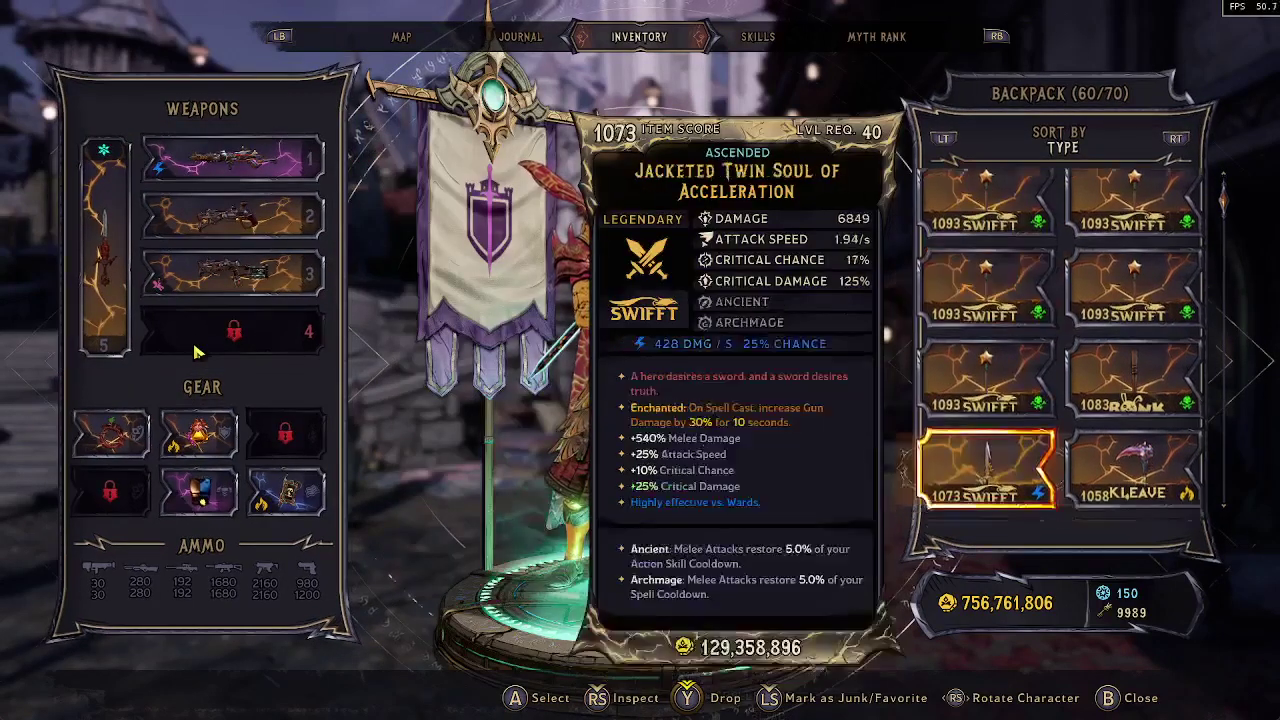
pyautogui.press('Down')
pyautogui.press('Down')
pyautogui.press('Down')
pyautogui.press('Down')
pyautogui.press('Down')
pyautogui.press('Down')
pyautogui.press('Down')
pyautogui.press('Down')
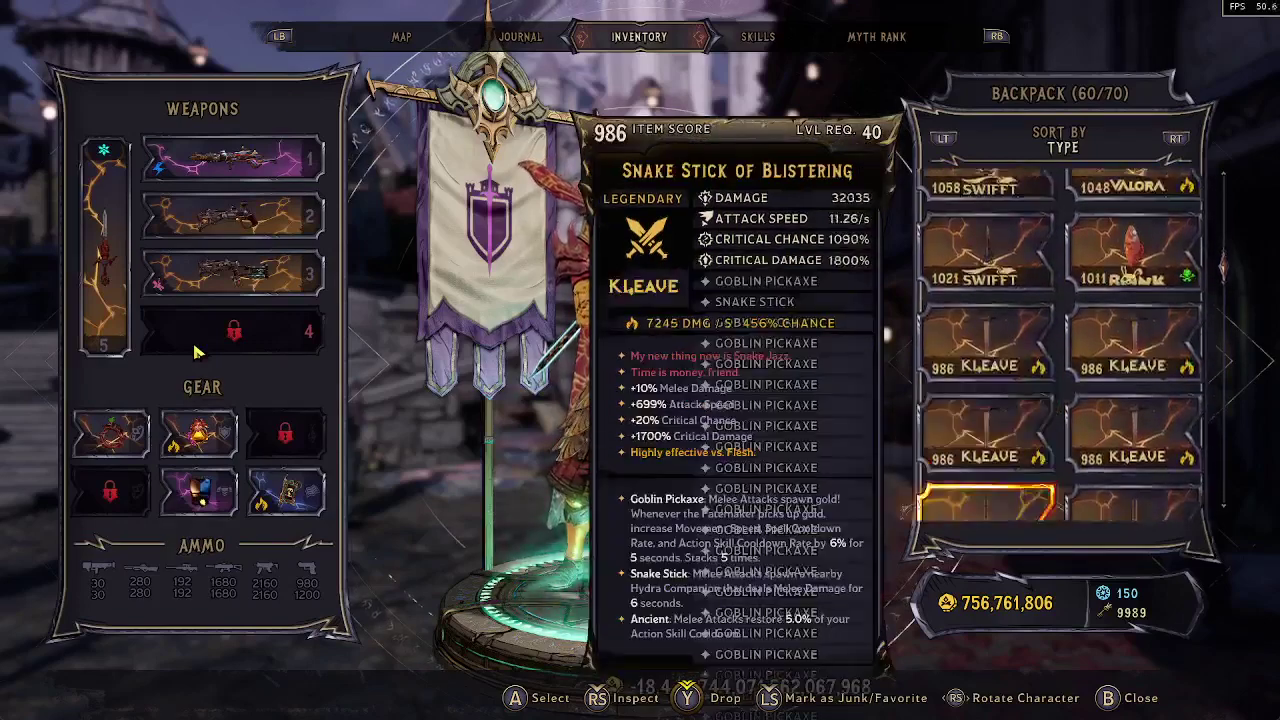
pyautogui.press('Down')
pyautogui.press('Down')
pyautogui.press('Down')
pyautogui.press('Down')
pyautogui.press('Down')
pyautogui.press('Down')
pyautogui.press('Down')
pyautogui.press('Down')
pyautogui.press('Up')
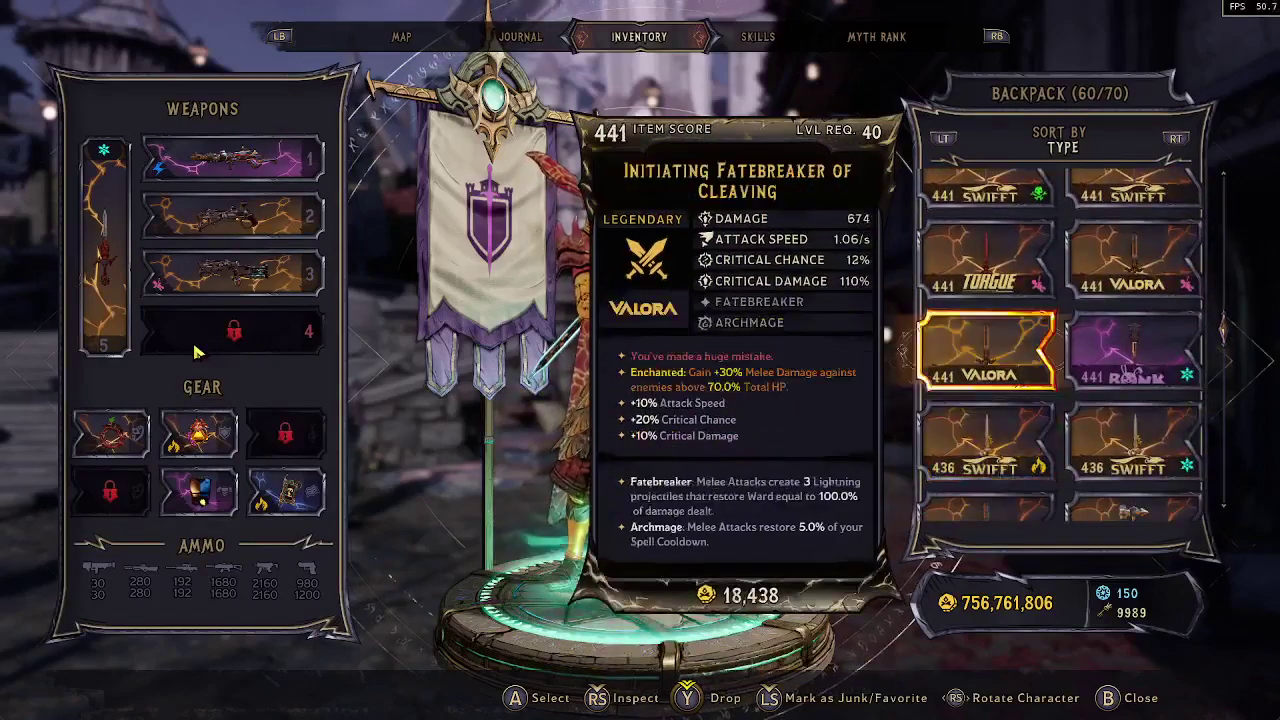
pyautogui.press('Up')
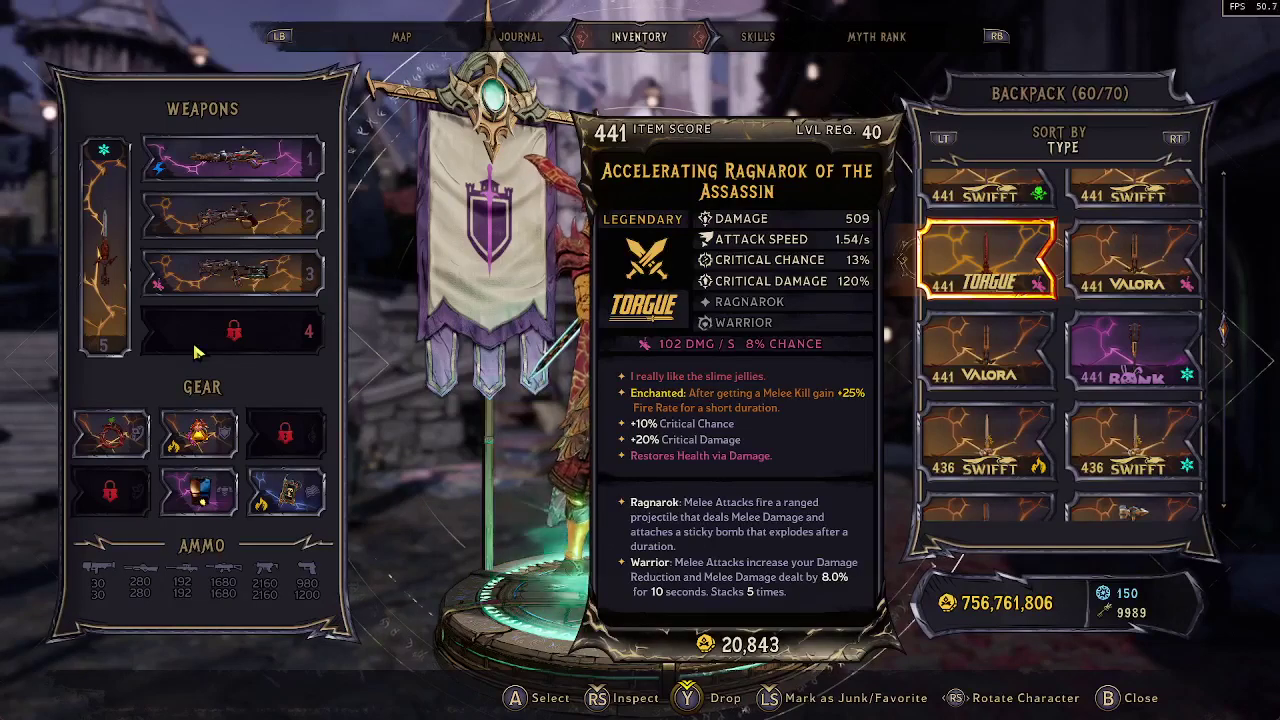
pyautogui.press('Down')
pyautogui.press('Up')
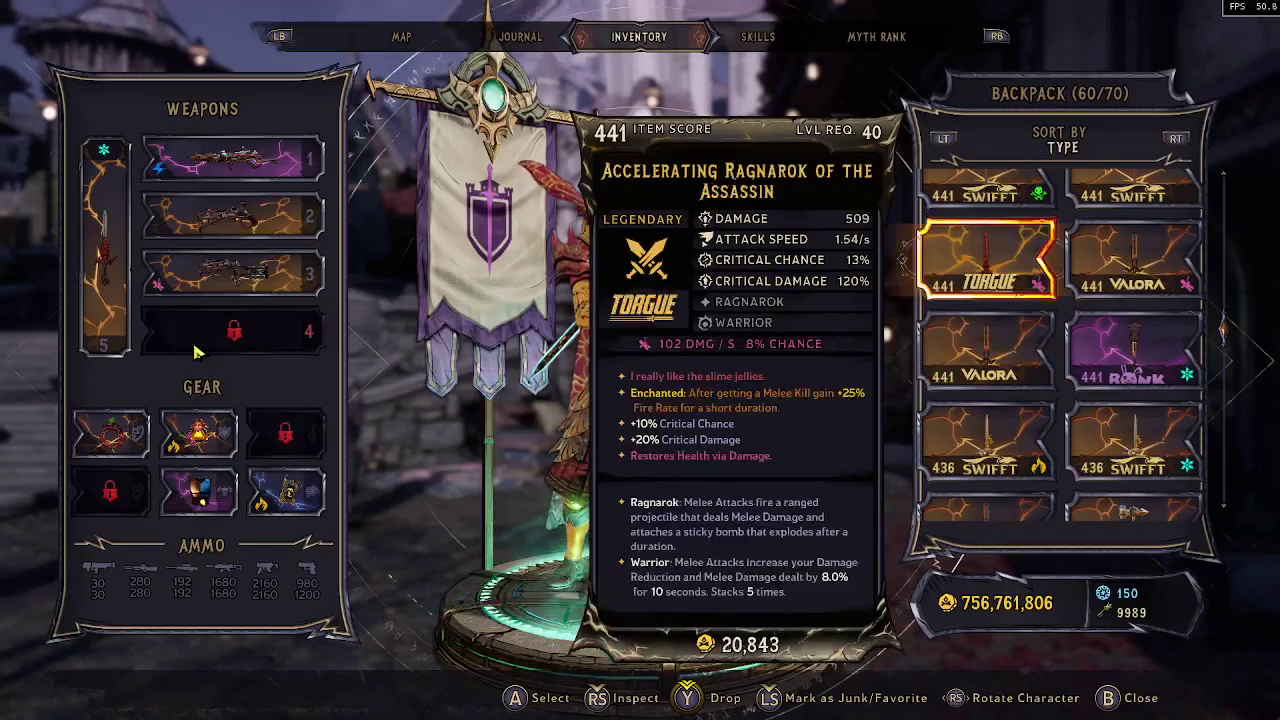
# - Look through the lower item score melee weapons further down the backpack
pyautogui.press('Up')
pyautogui.press('Down')
pyautogui.press('Down')
pyautogui.press('Down')
pyautogui.press('Down')
pyautogui.press('Down')
pyautogui.press('Down')
pyautogui.press('Down')
pyautogui.press('Down')
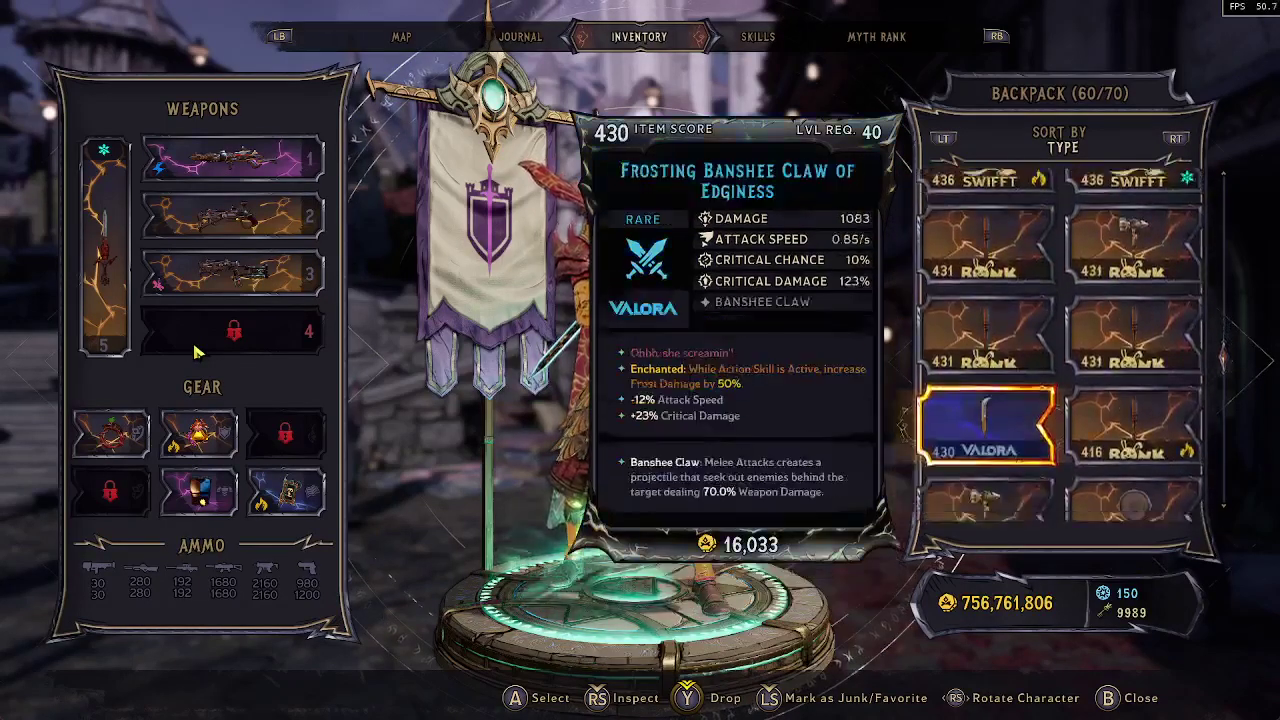
pyautogui.press('Down')
pyautogui.press('Down')
pyautogui.press('Down')
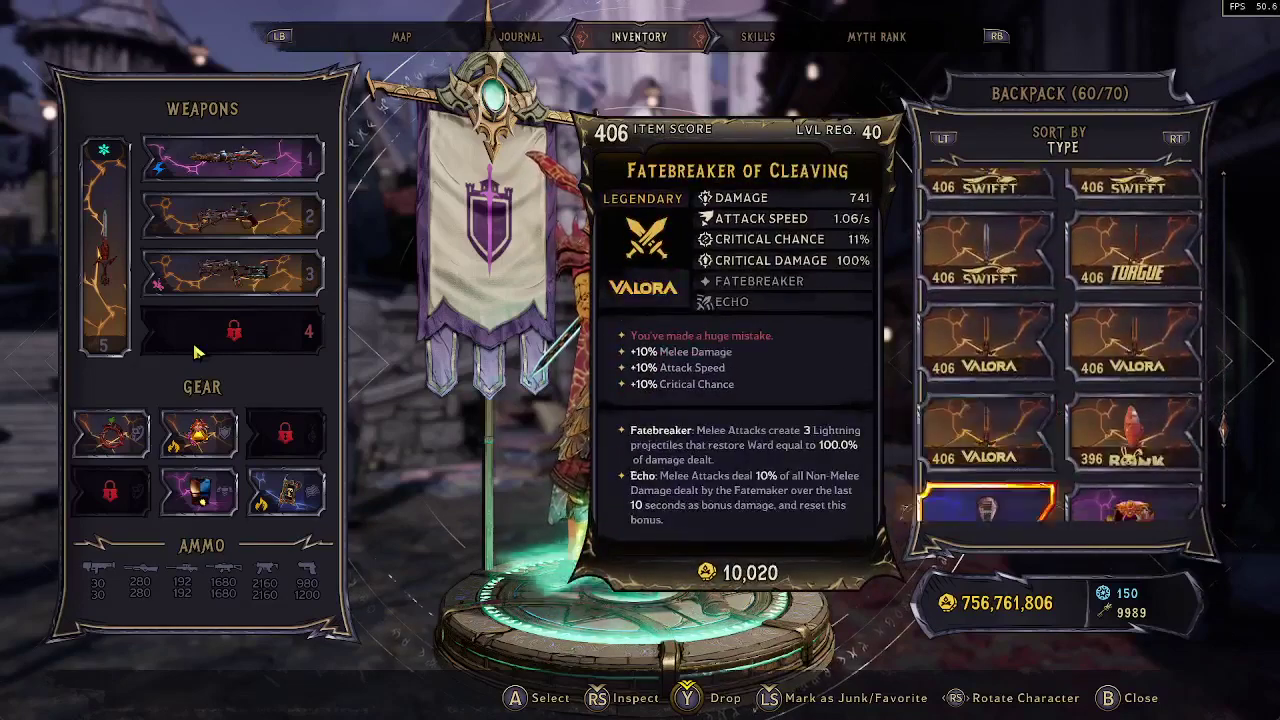
pyautogui.press('Down')
pyautogui.press('Down')
pyautogui.press('Up')
pyautogui.press('Up')
pyautogui.press('Up')
pyautogui.press('Up')
pyautogui.press('Up')
pyautogui.press('Up')
pyautogui.press('Up')
pyautogui.press('Up')
pyautogui.press('Up')
pyautogui.press('Up')
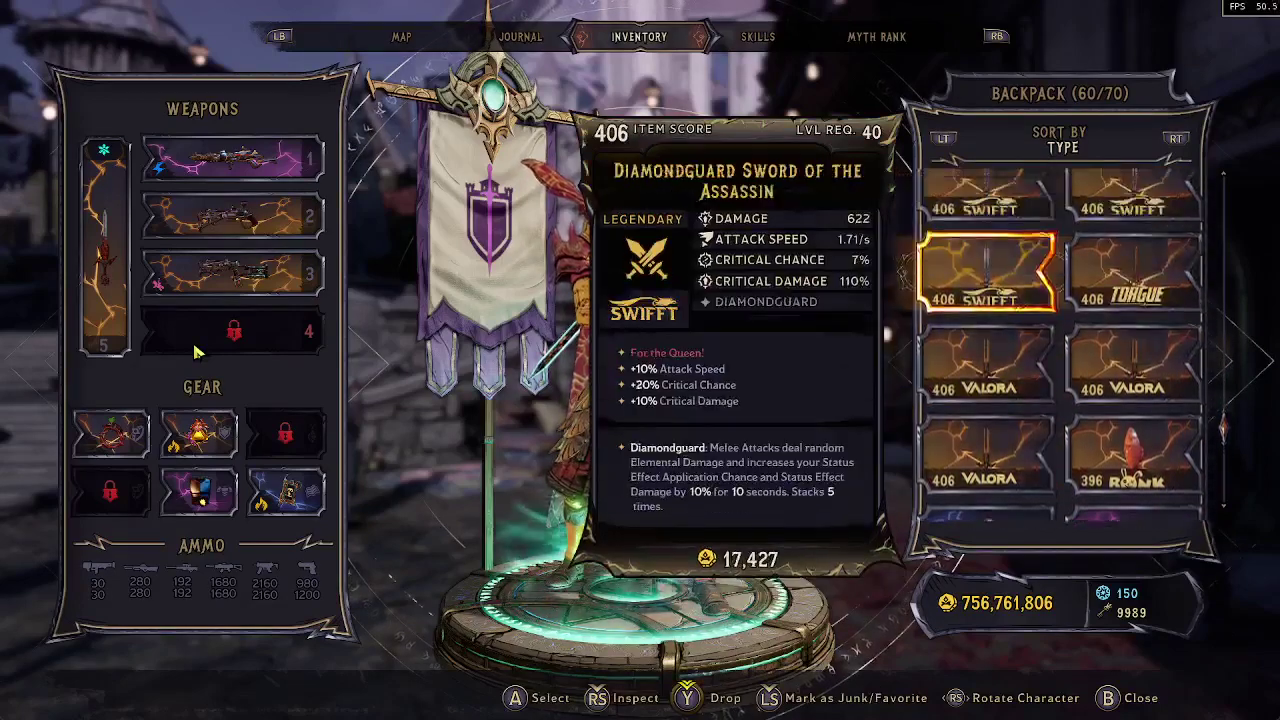
# - Equip the Accelerating Ragnarok of the Assassin from the backpack in the melee slot
pyautogui.press('Up')
pyautogui.press('Up')
pyautogui.press('Up')
pyautogui.press('Up')
pyautogui.press('Up')
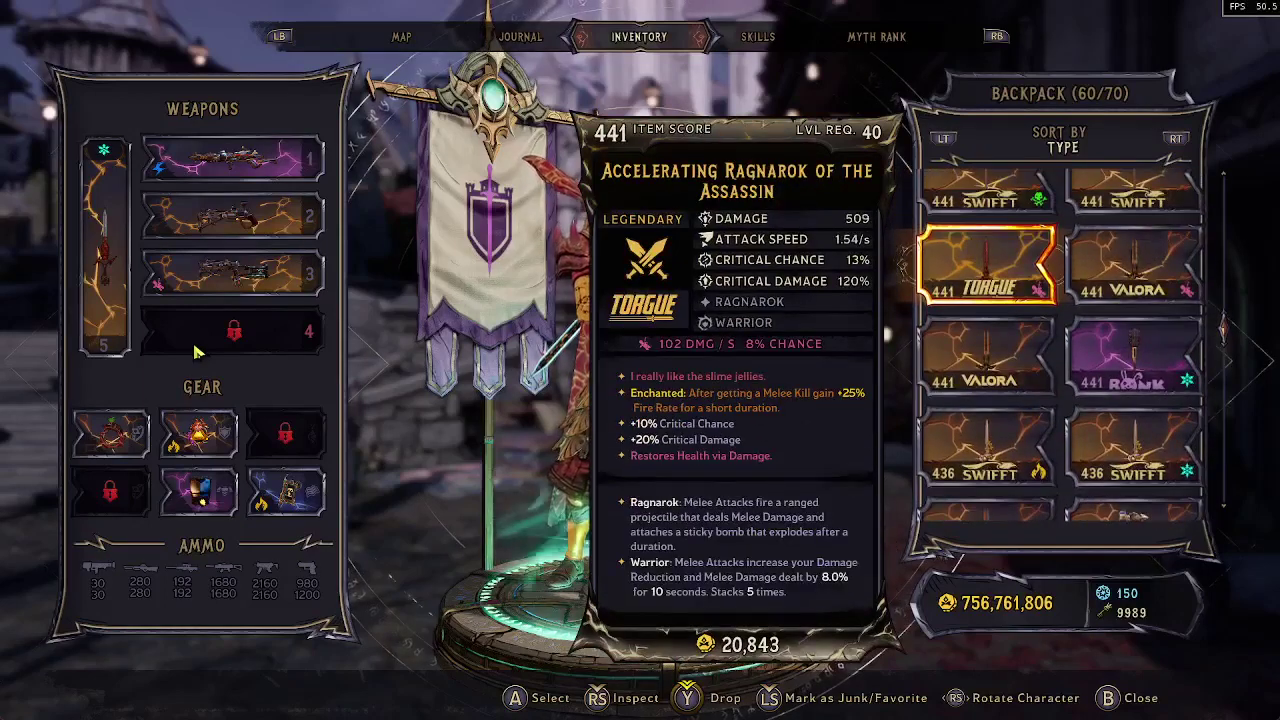
pyautogui.press('Return')
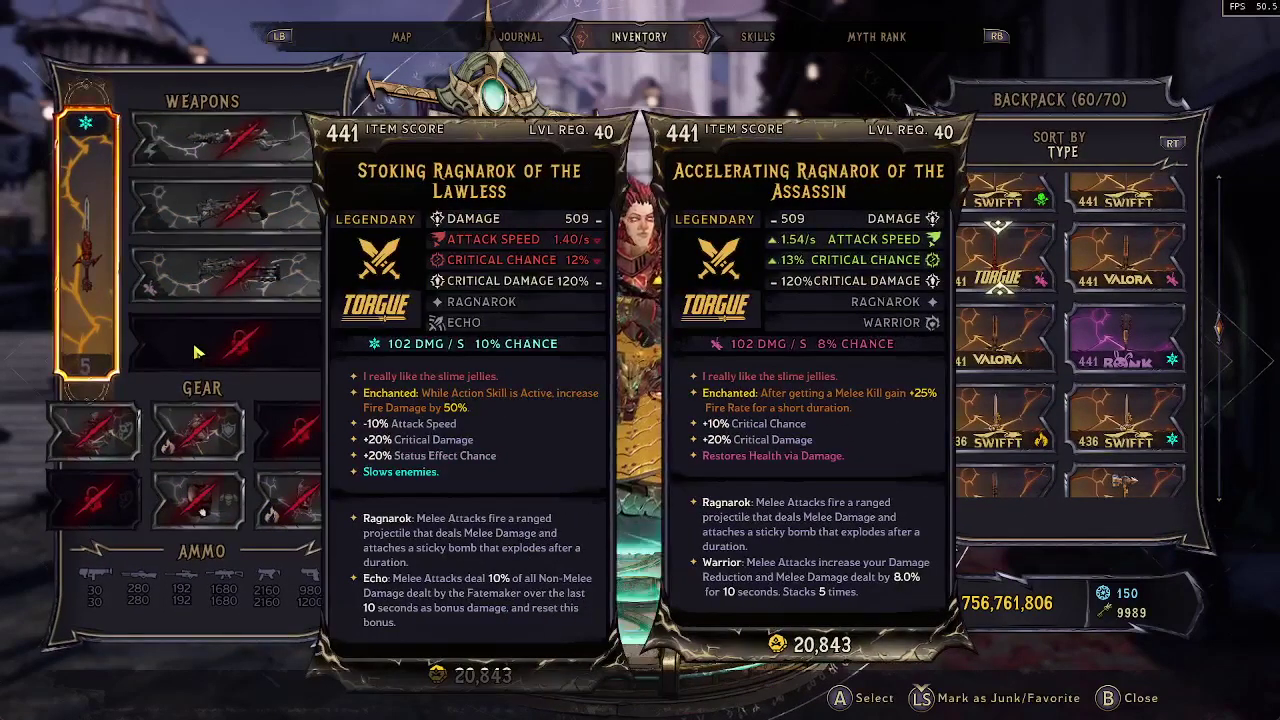
pyautogui.press('Return')
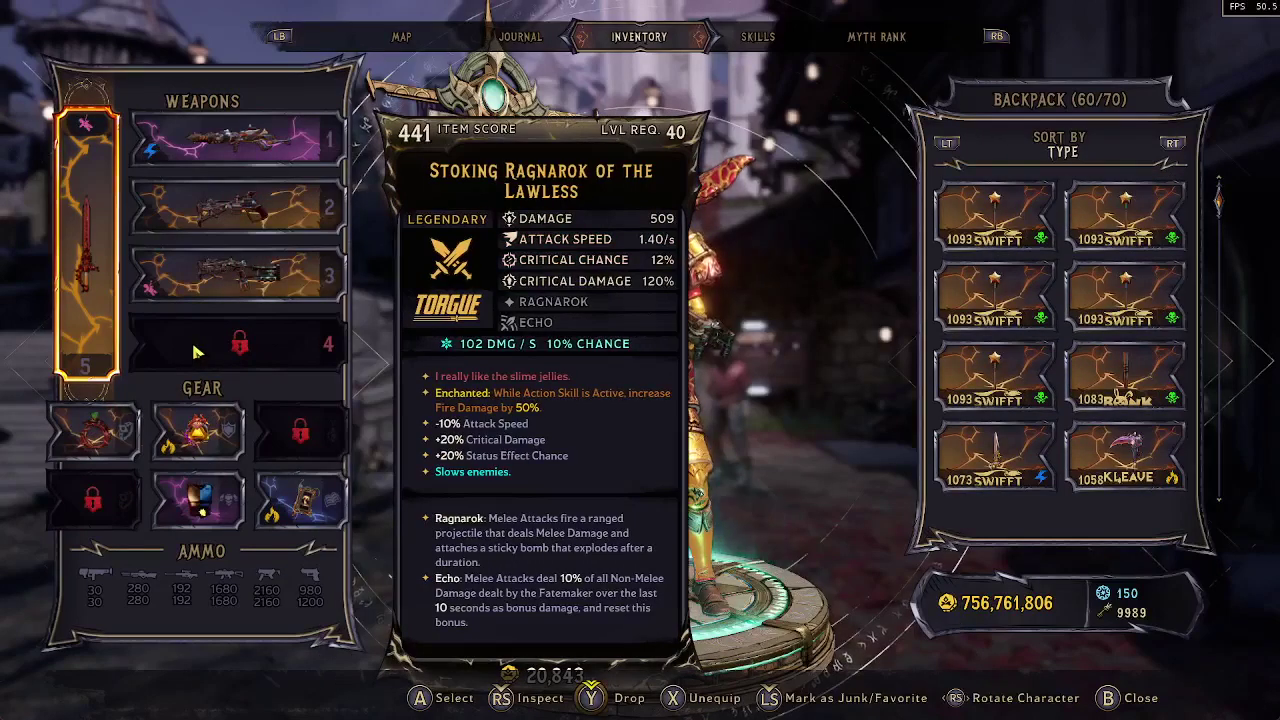
# - Switch to Cheat Engine, enable the UE4 Dumper, run the Basic UE Object Dumper Algo and minimize its Lua Engine output after checking it
pyautogui.hotkey('alt', 'Tab')
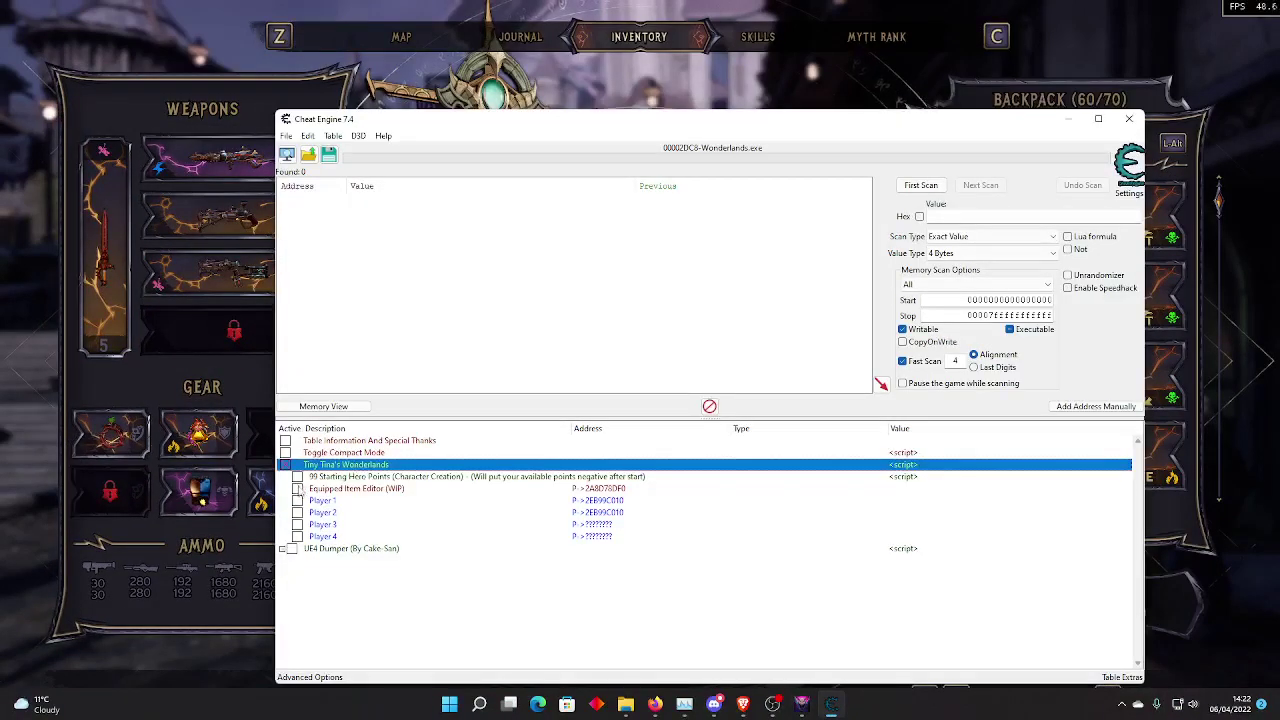
pyautogui.click(290, 550)
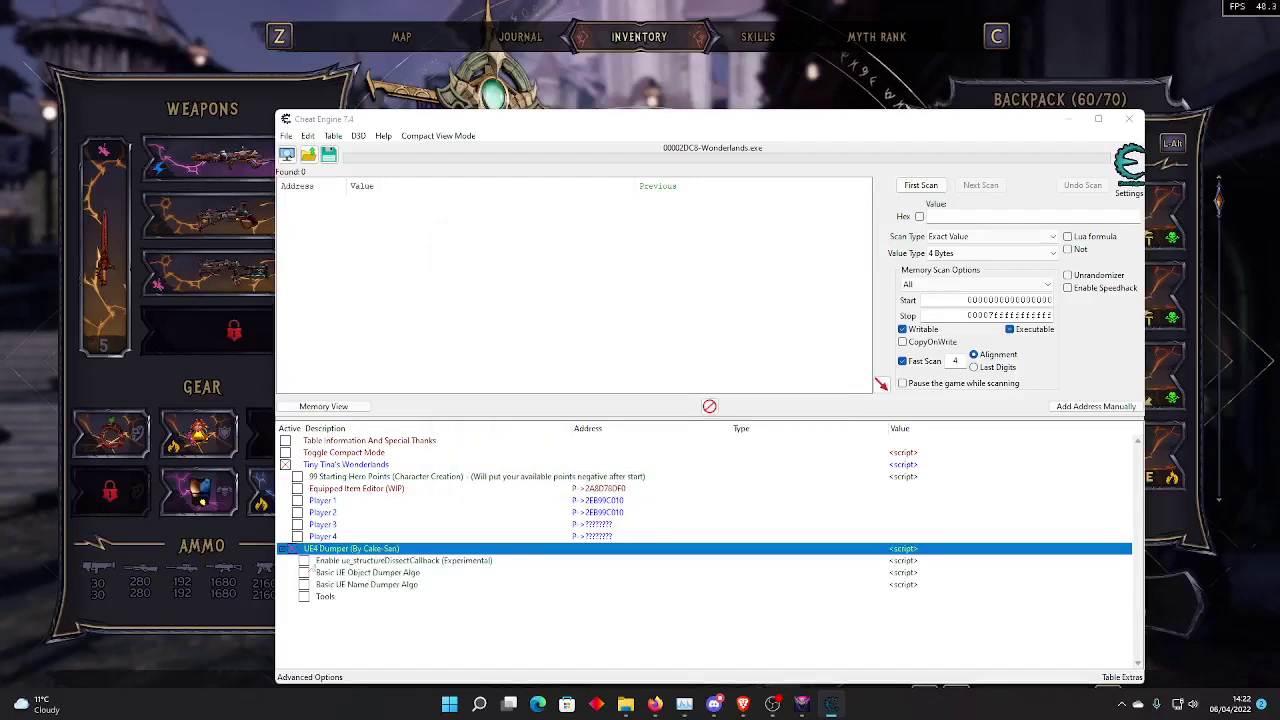
pyautogui.click(310, 574)
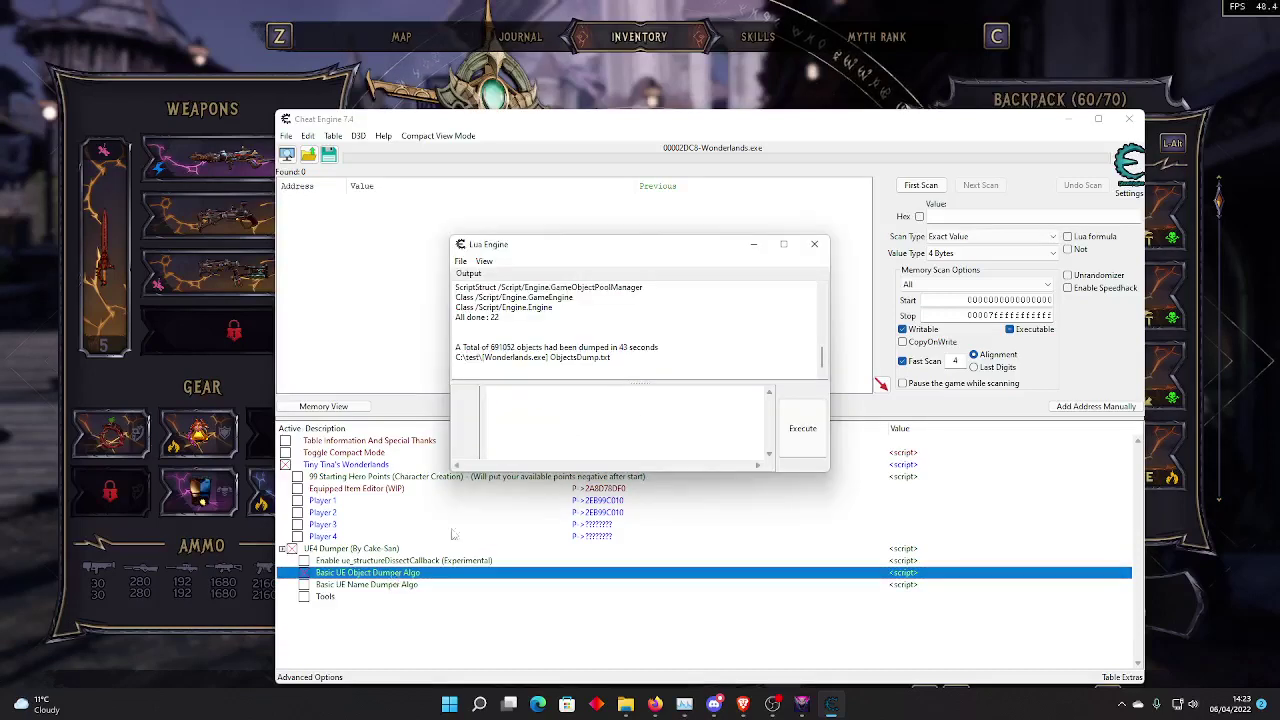
pyautogui.click(783, 244)
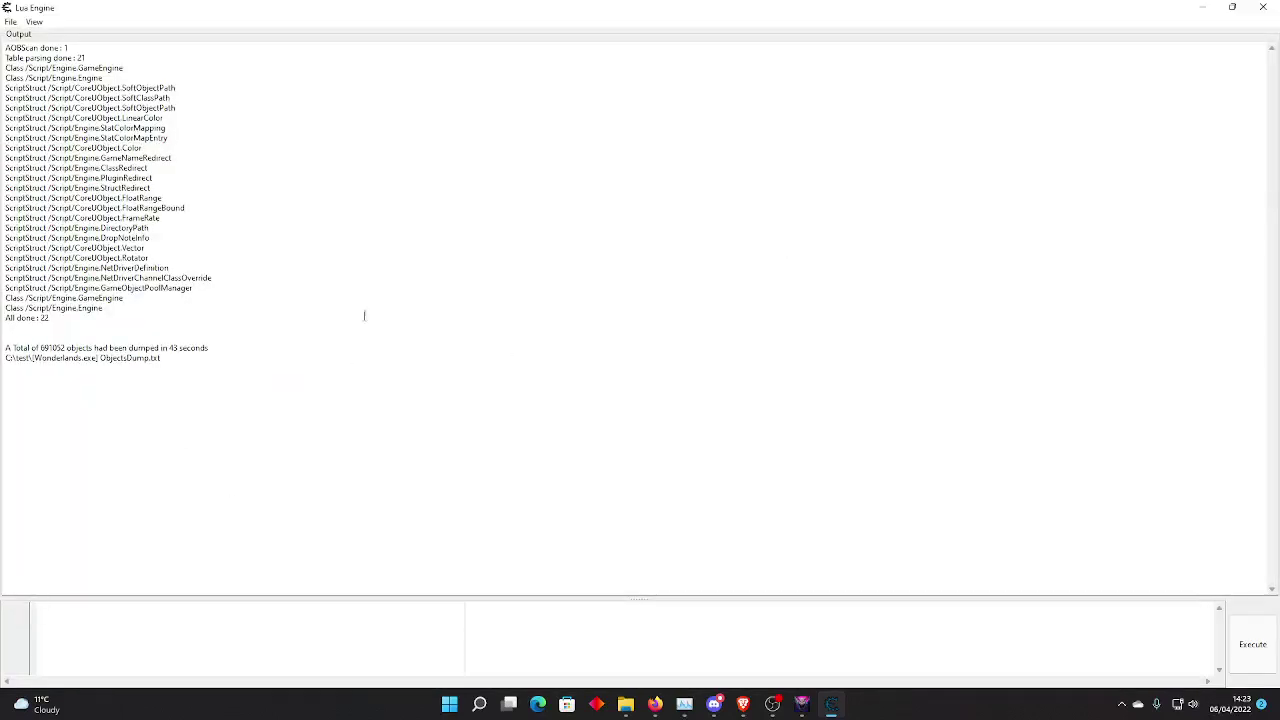
pyautogui.click(1235, 8)
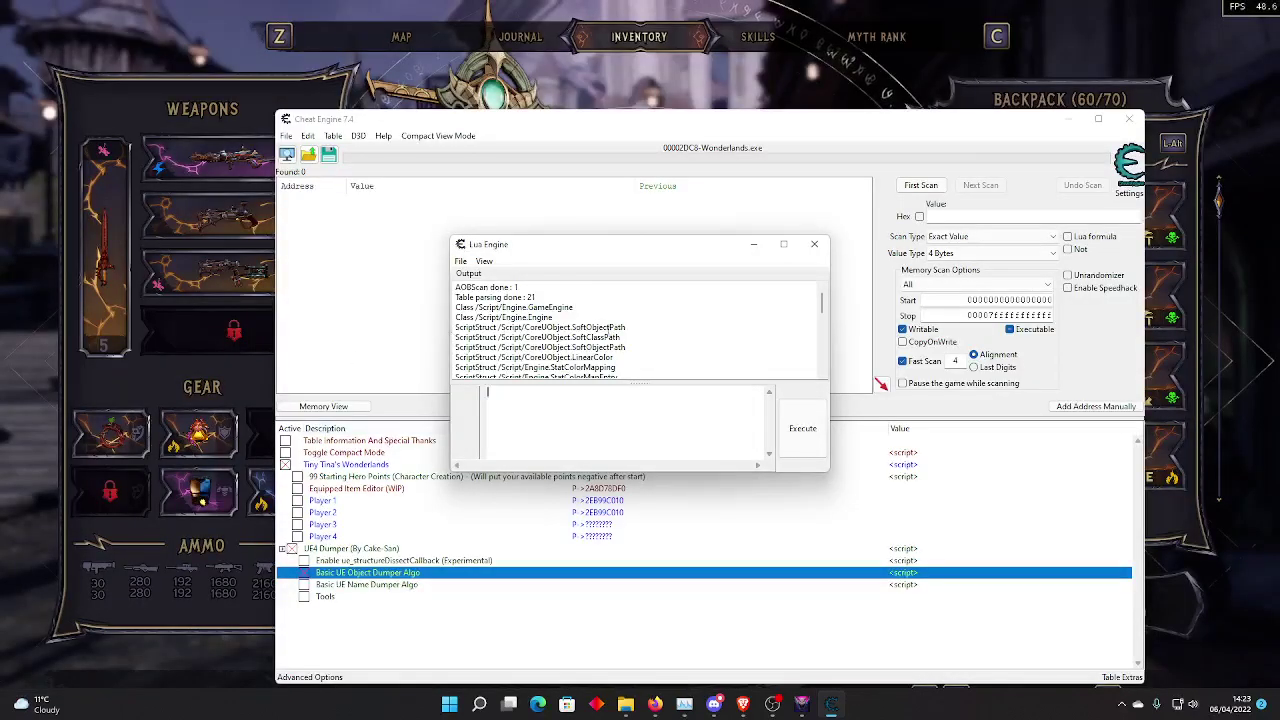
pyautogui.click(753, 244)
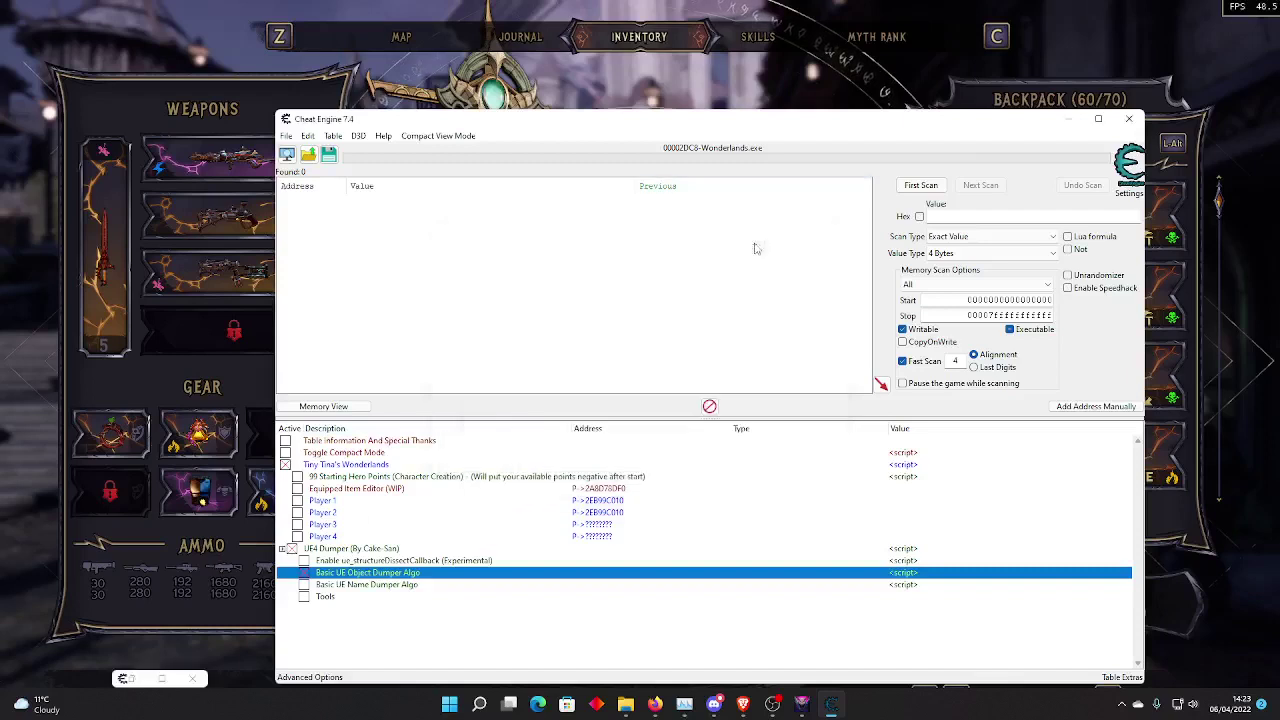
# - Expand the Equipped Item Editor down to the Melee item's Parts List IDs Editor and look over its part entries
pyautogui.click(298, 489)
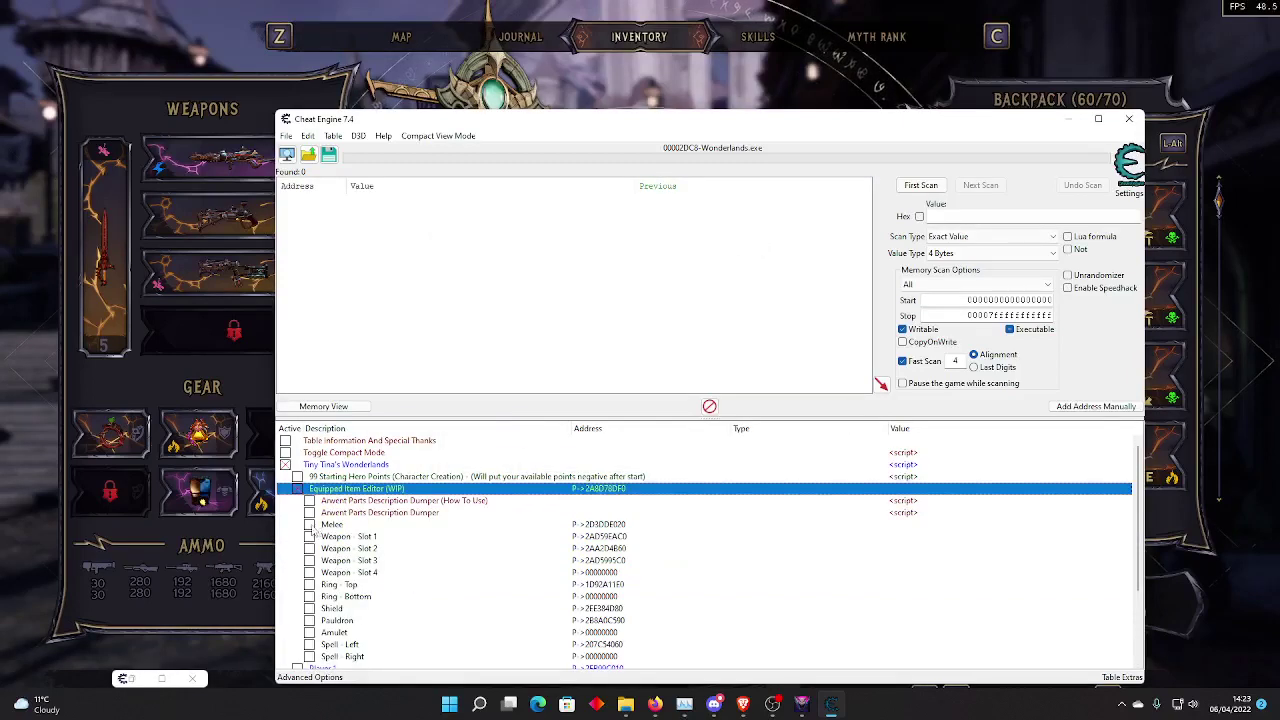
pyautogui.click(310, 525)
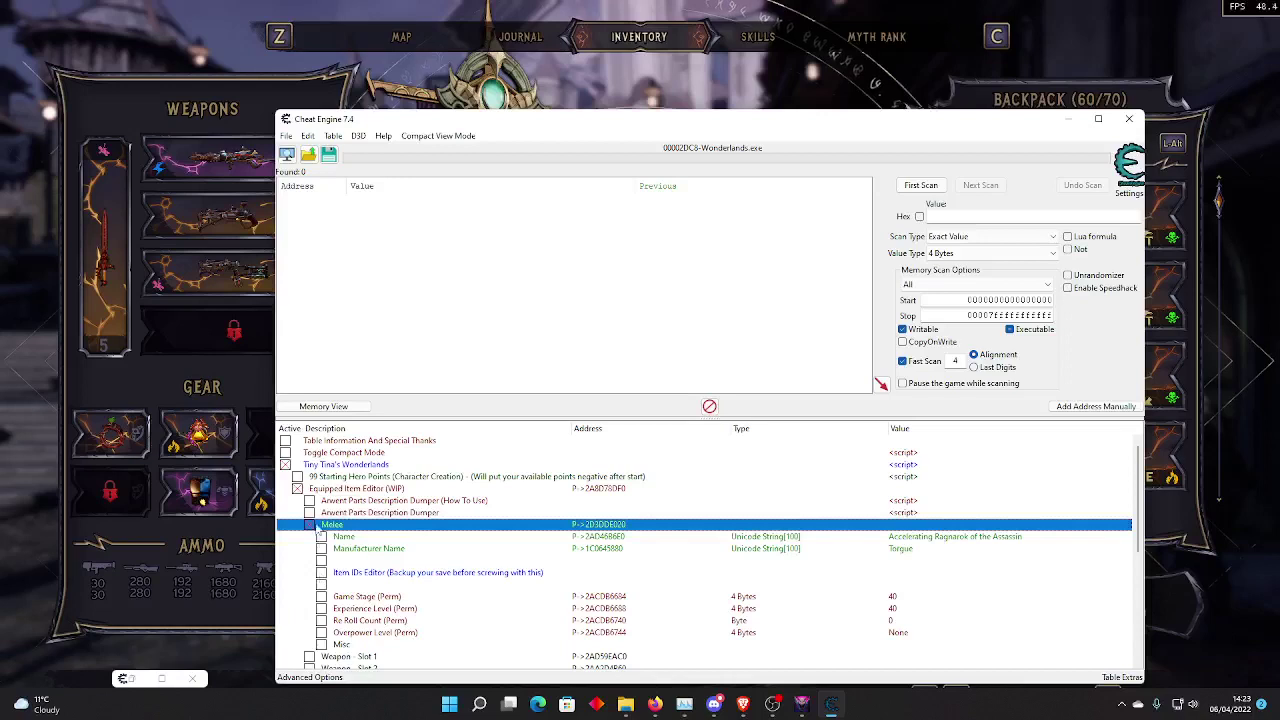
pyautogui.click(322, 573)
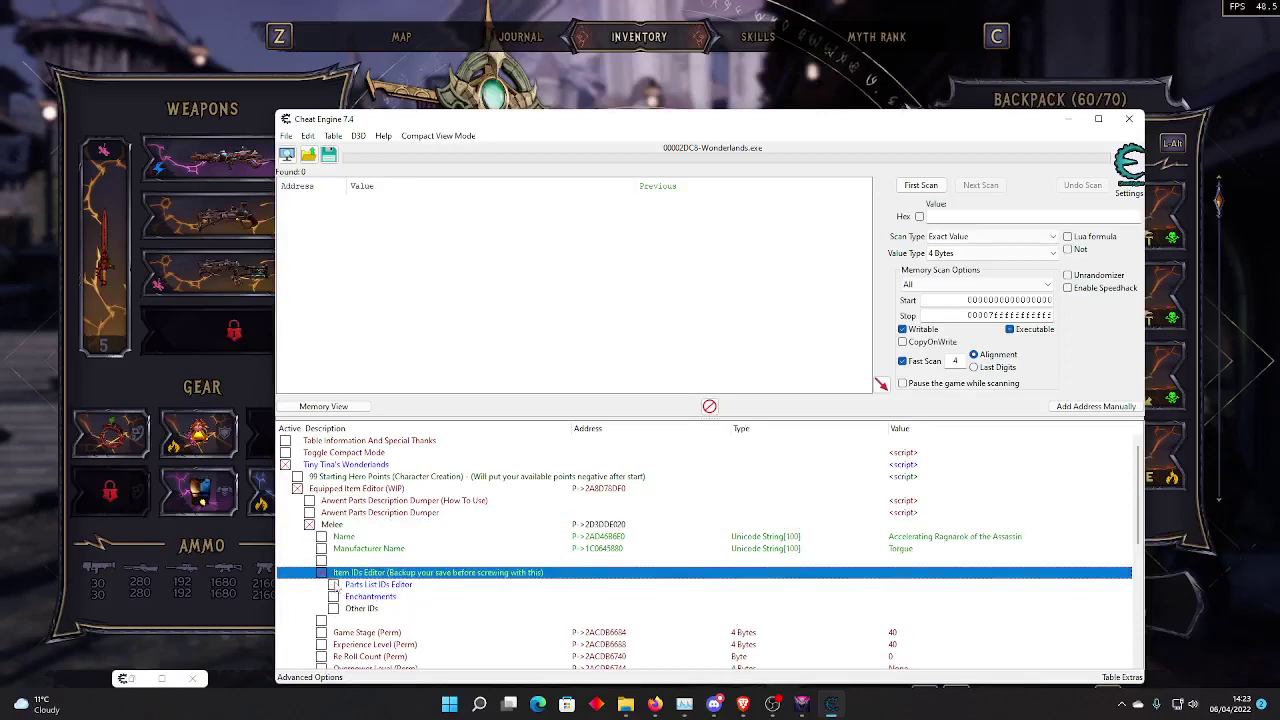
pyautogui.click(334, 585)
pyautogui.scroll(-5, 505, 498)
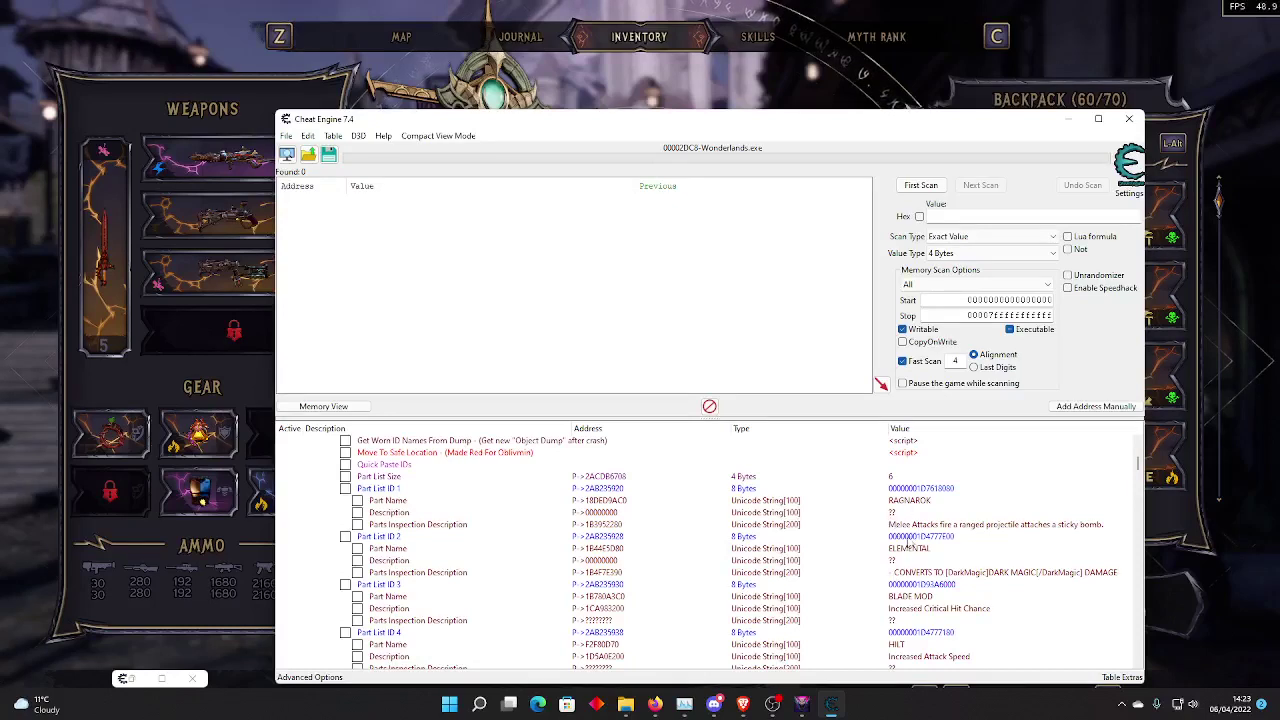
pyautogui.scroll(-1, 905, 545)
pyautogui.scroll(-1, 926, 584)
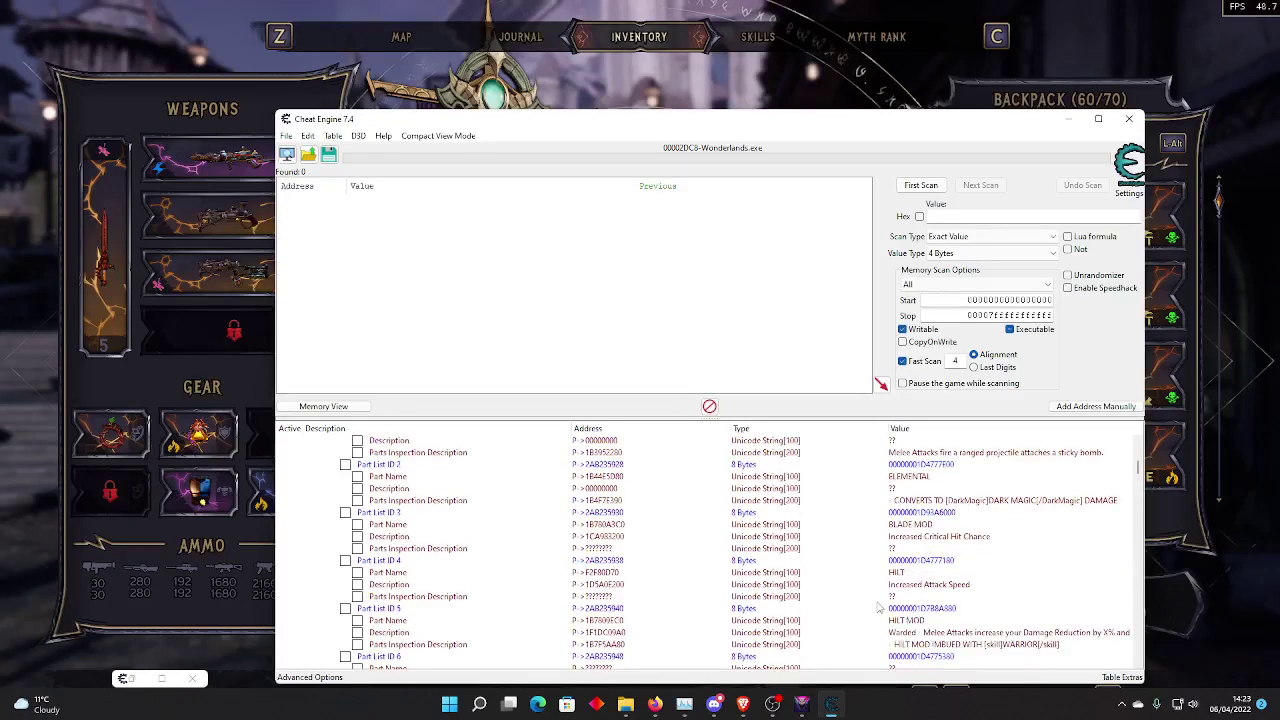
# - Copy the value of Part List ID 4, the hilt, and leave it as it is
pyautogui.doubleClick(918, 562)
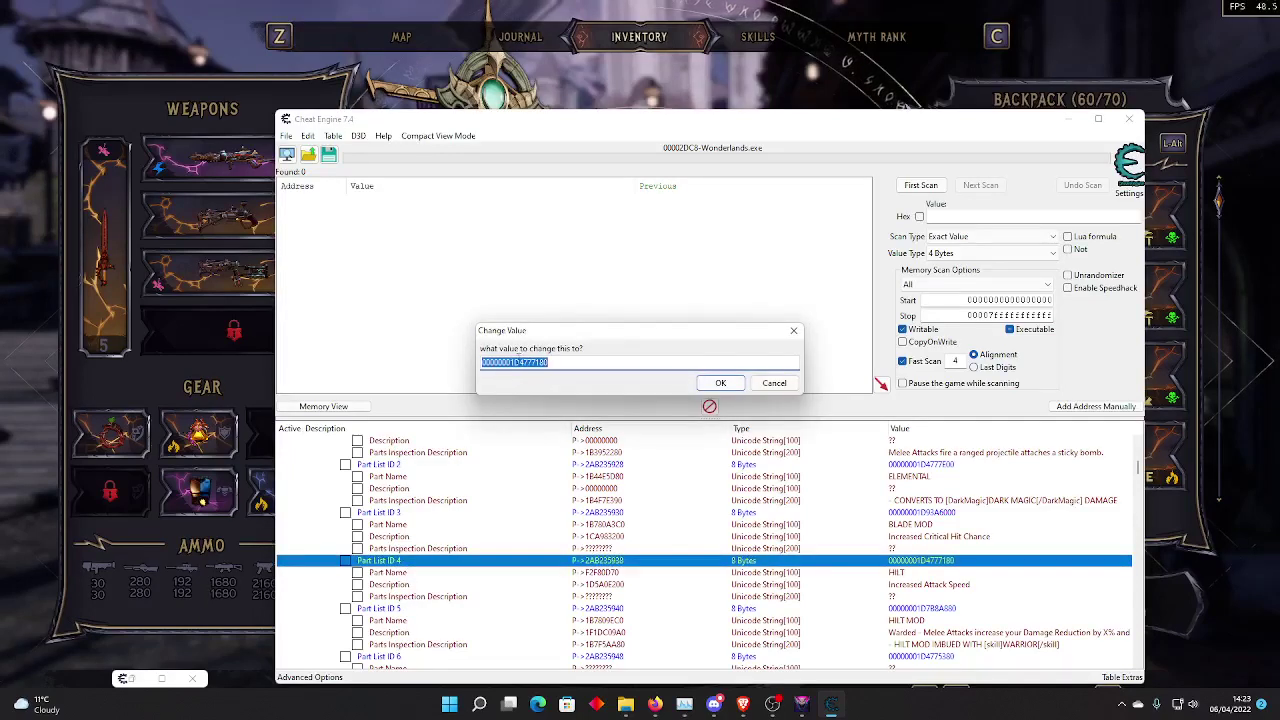
pyautogui.rightClick(516, 363)
pyautogui.click(544, 409)
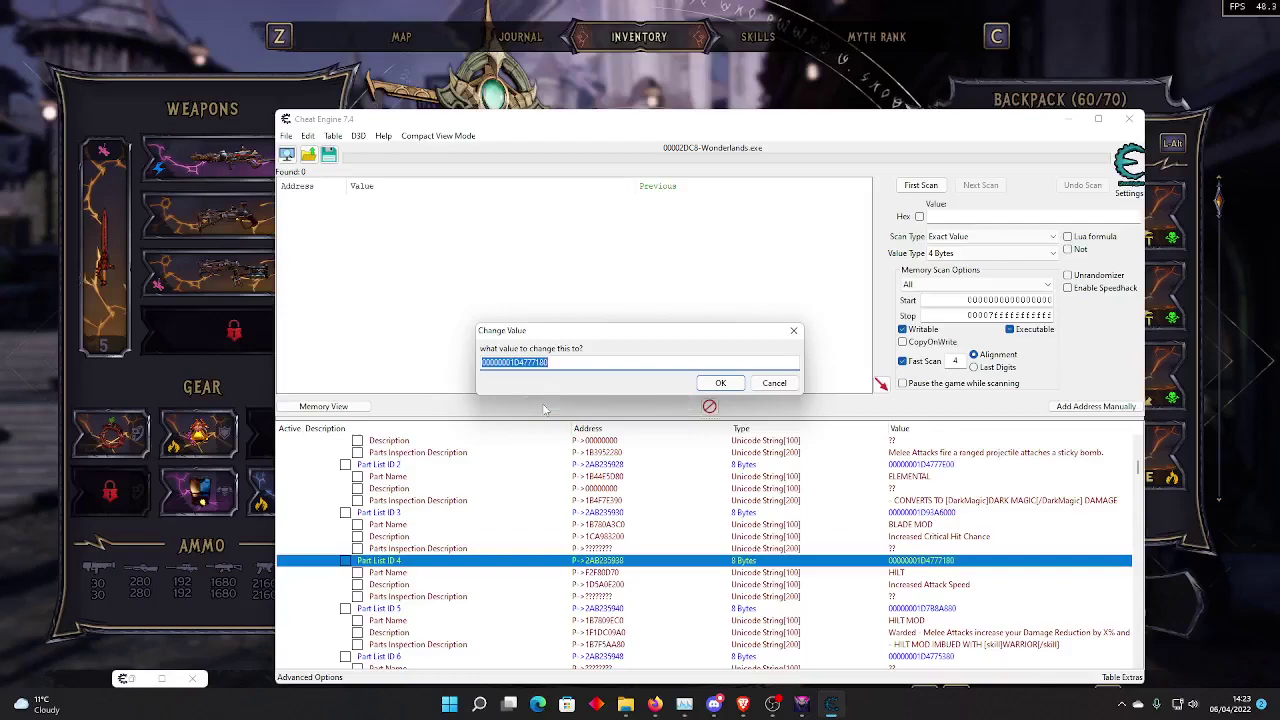
pyautogui.click(724, 384)
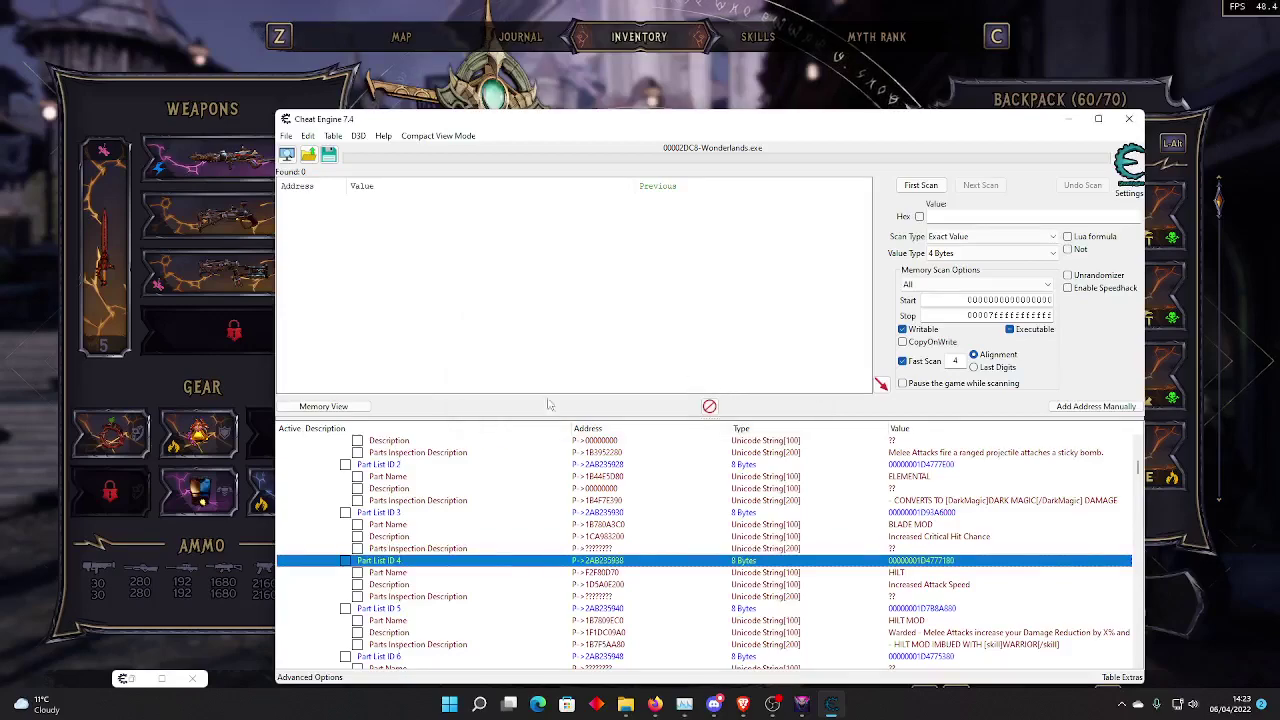
# - Return to the game and equip the Stoking Ragnarok of the Lawless from the backpack in the melee slot
pyautogui.click(97, 277)
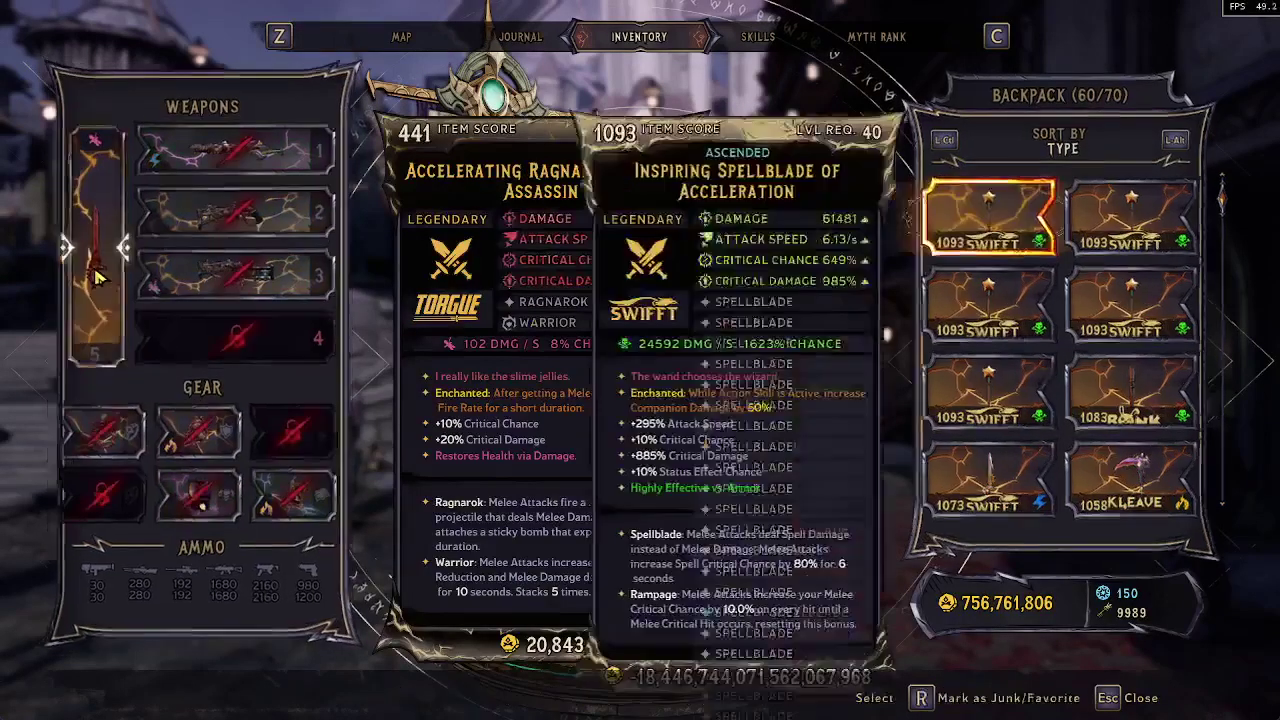
pyautogui.scroll(-2, 1035, 400)
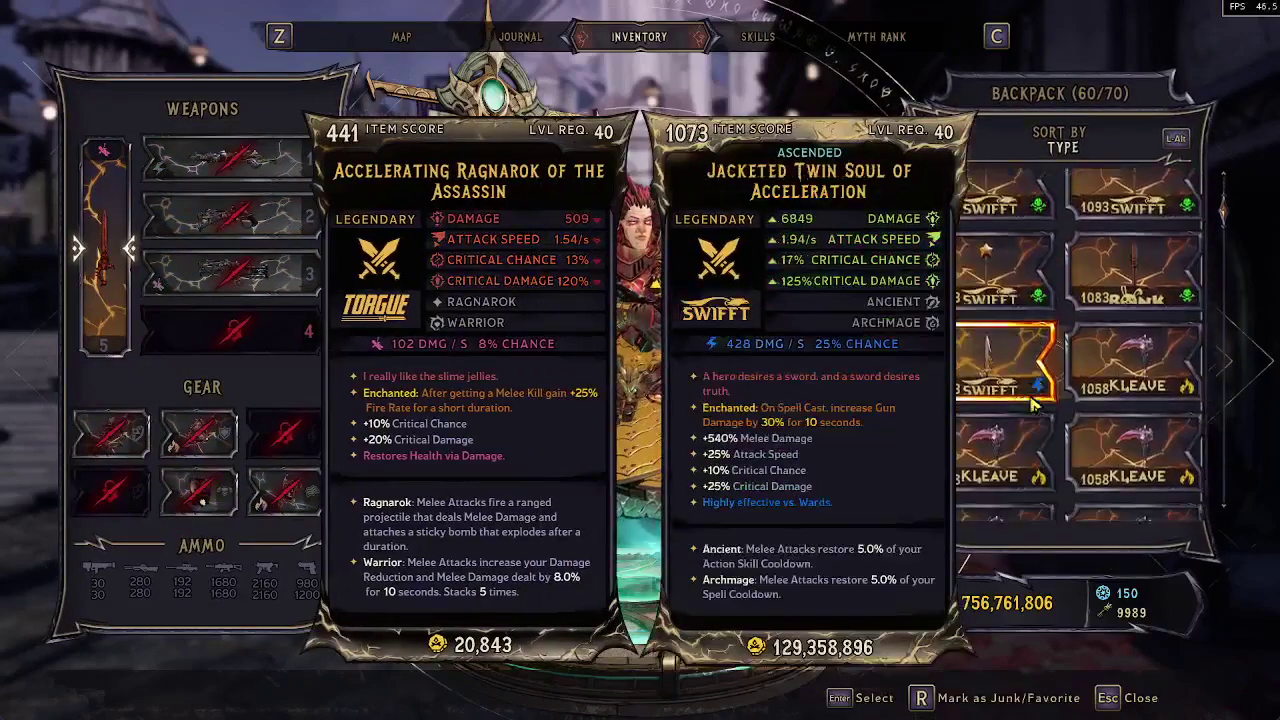
pyautogui.scroll(-4, 1035, 400)
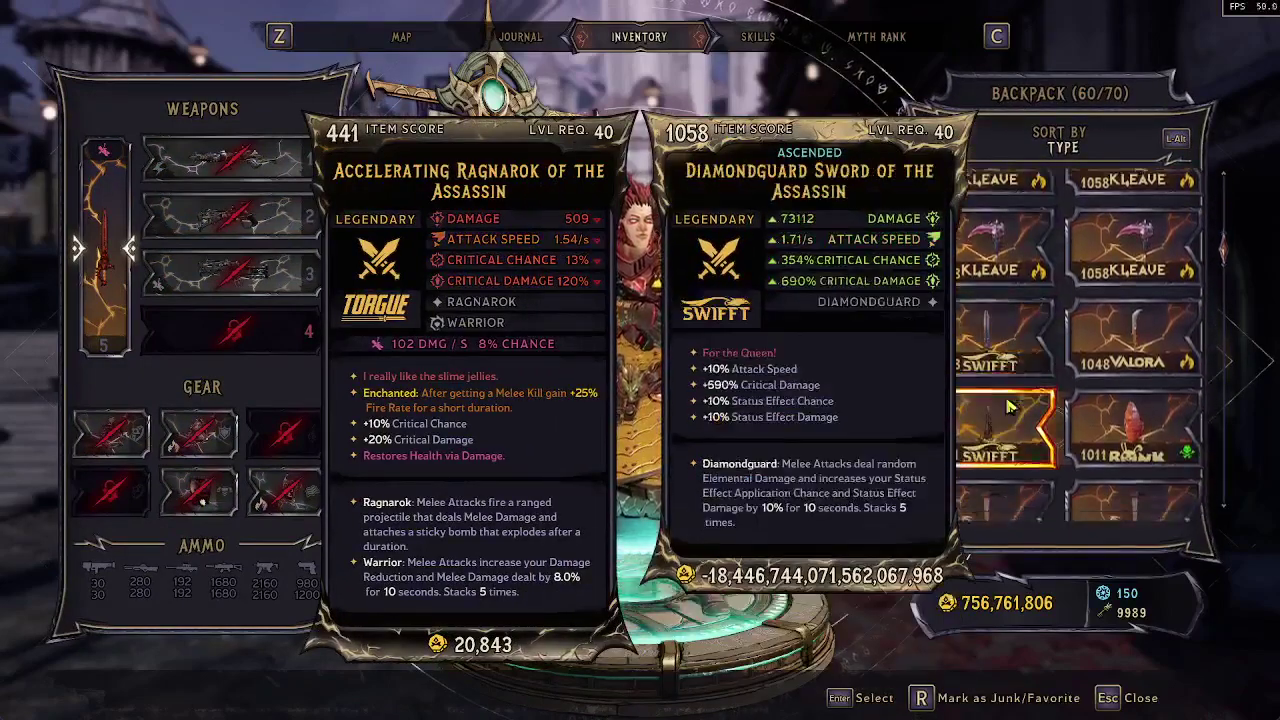
pyautogui.scroll(-5, 1010, 405)
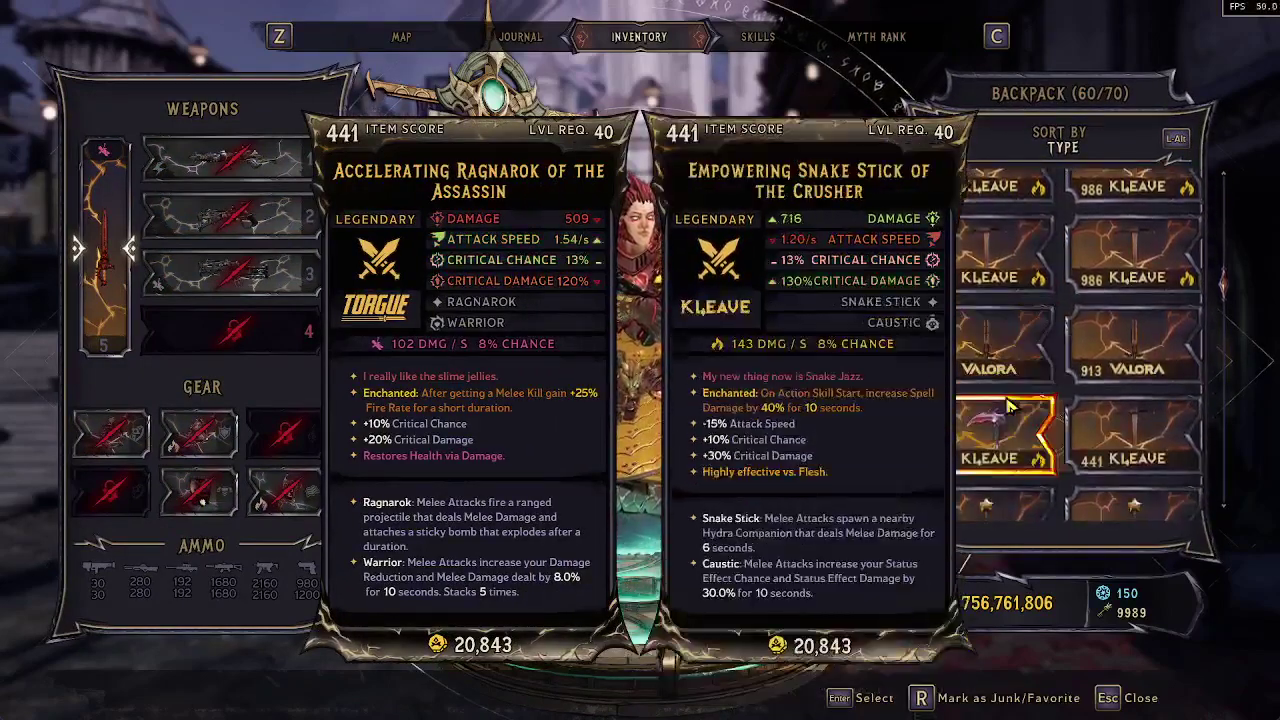
pyautogui.scroll(-5, 1010, 405)
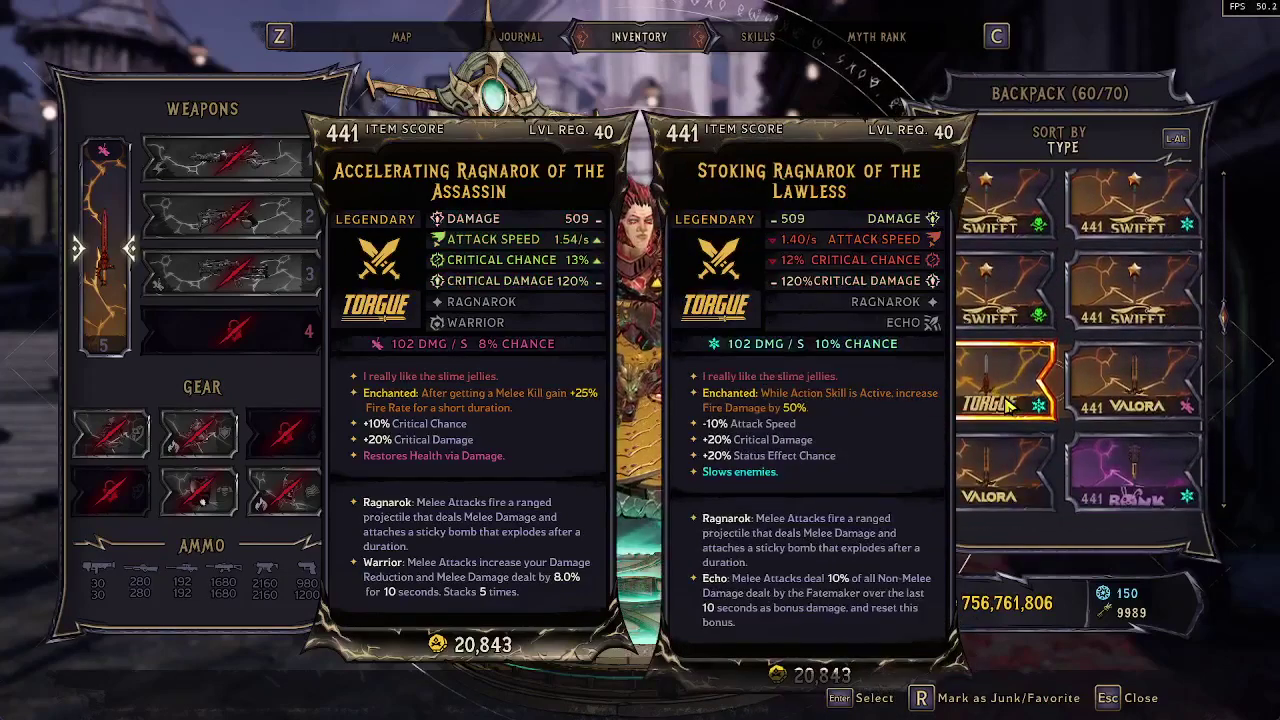
pyautogui.scroll(3, 1008, 398)
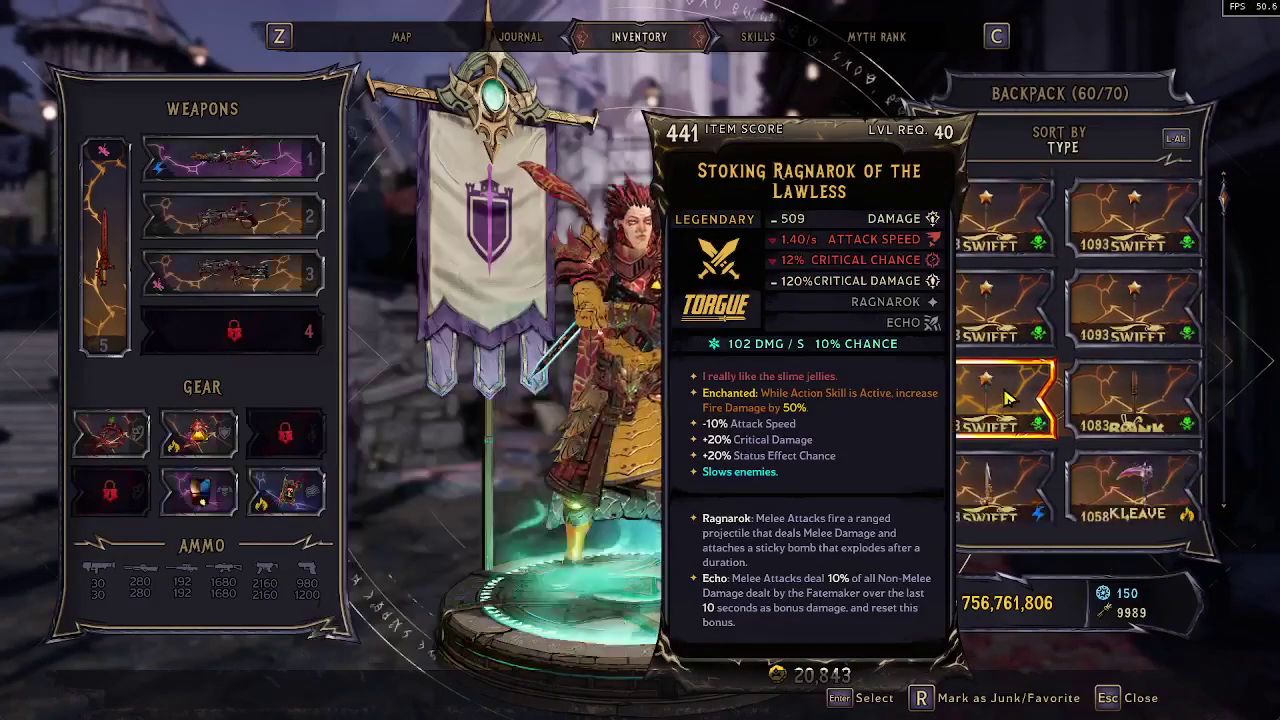
pyautogui.click(1008, 398)
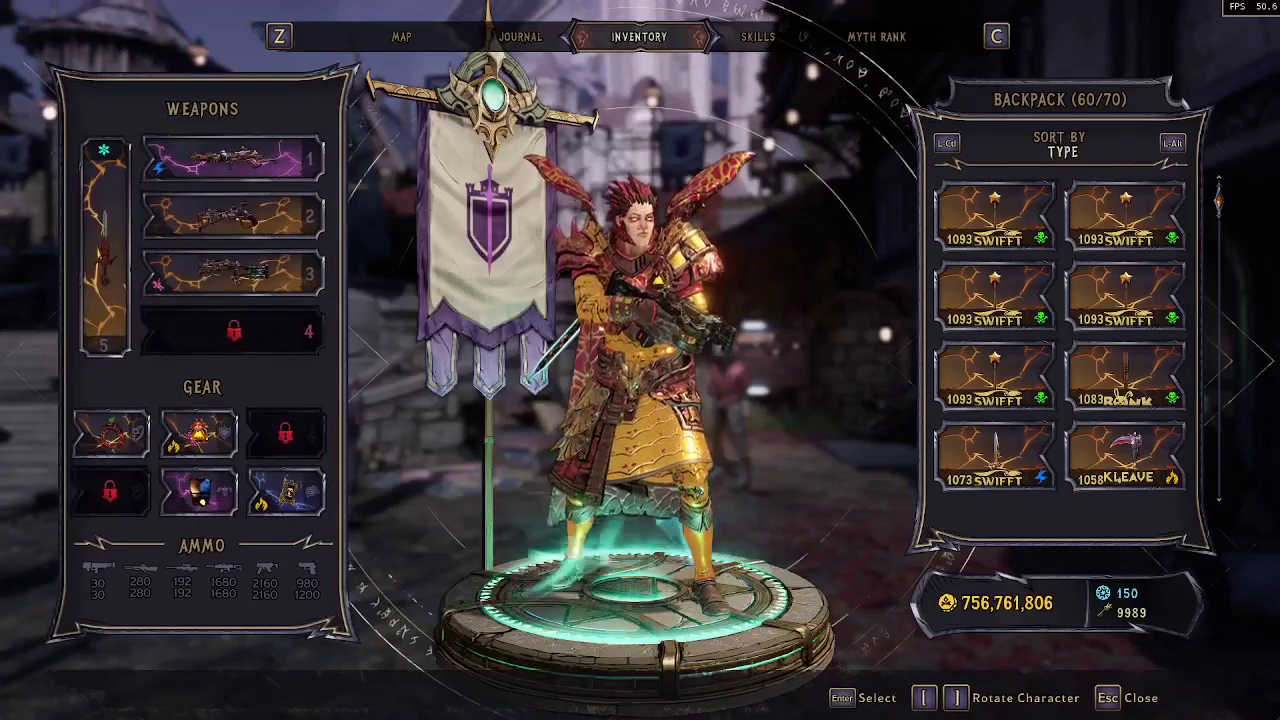
# - Switch back to Cheat Engine, check the new melee weapon's parts, enable Toggle Compact Mode and maximize the table window
pyautogui.hotkey('alt', 'Tab')
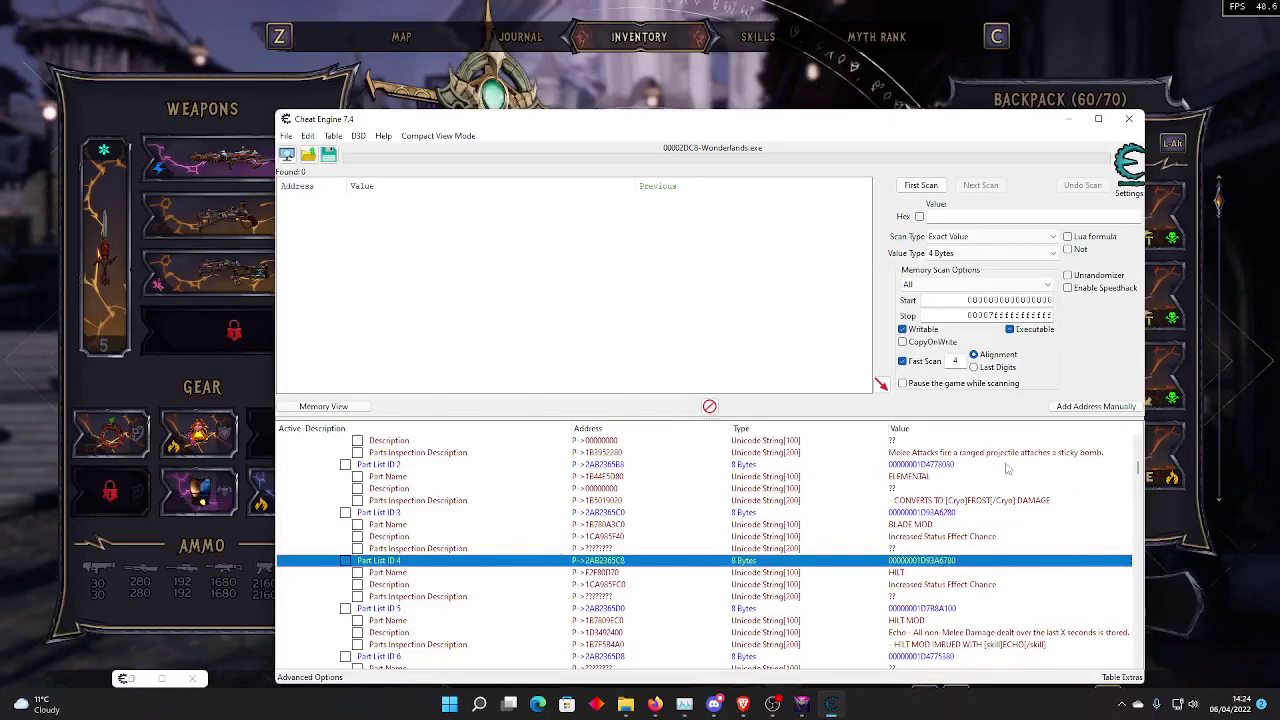
pyautogui.scroll(-2, 1007, 468)
pyautogui.scroll(6, 895, 600)
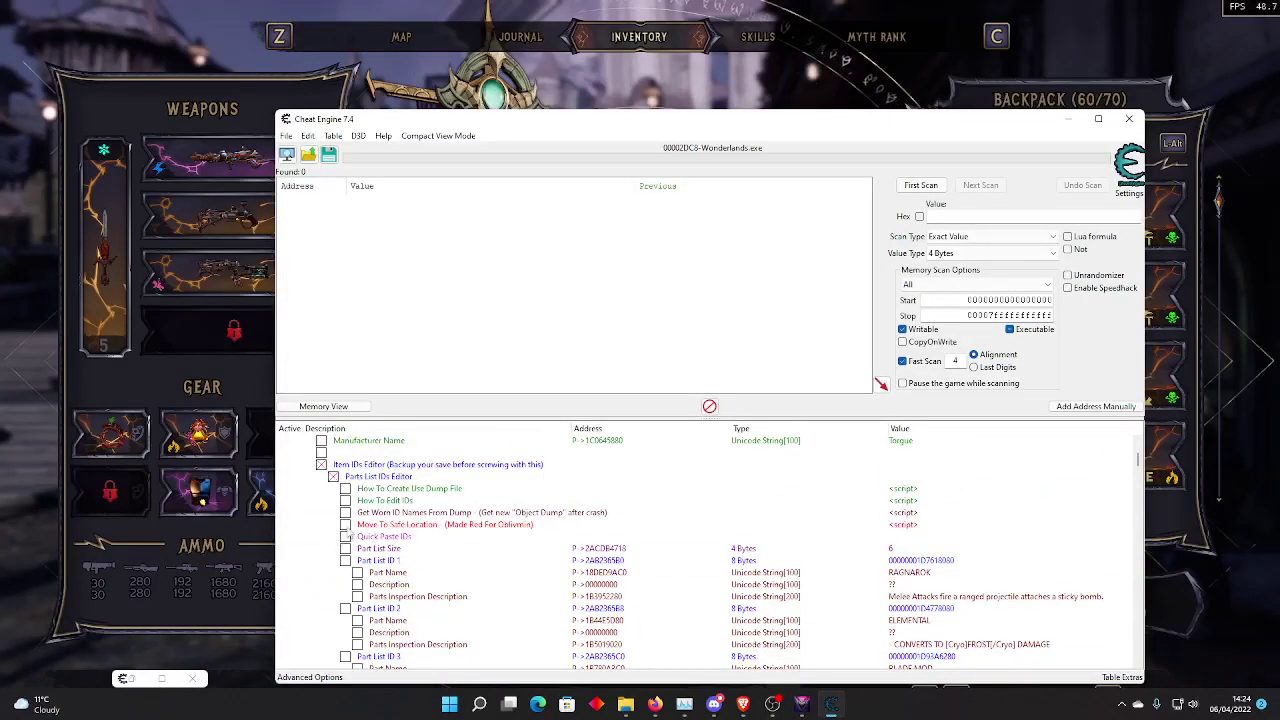
pyautogui.scroll(1, 357, 472)
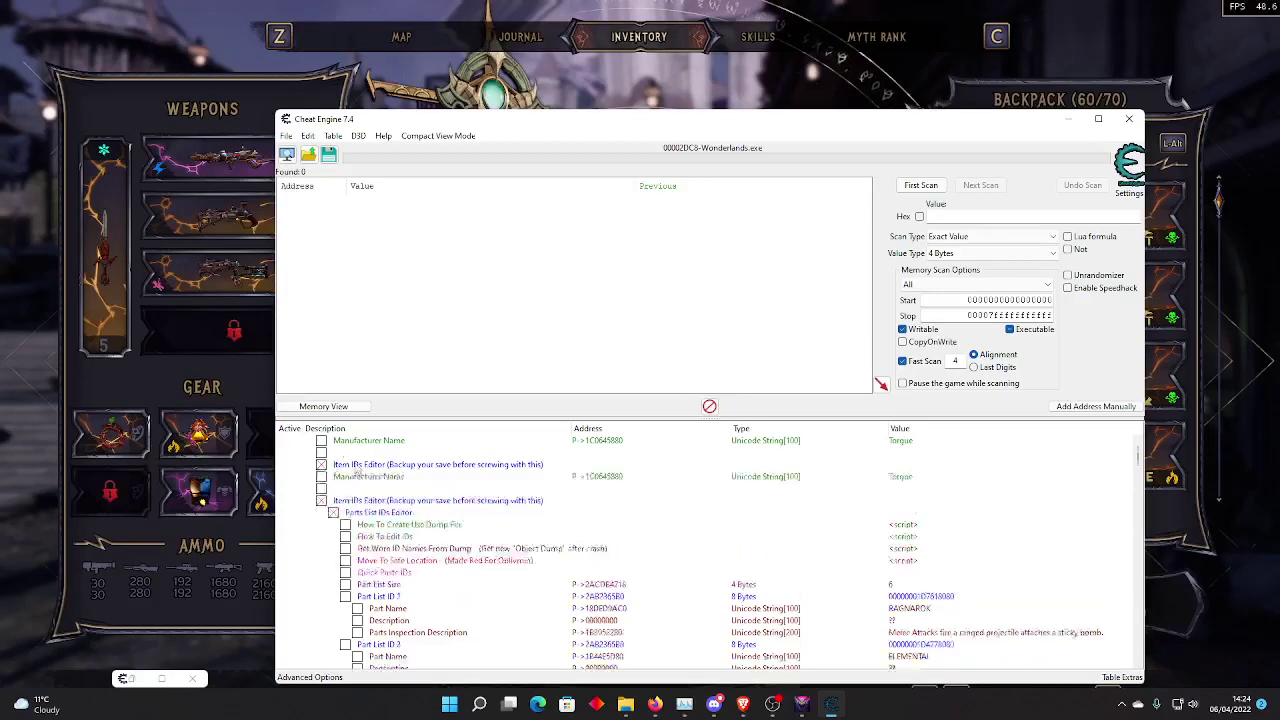
pyautogui.scroll(3, 357, 474)
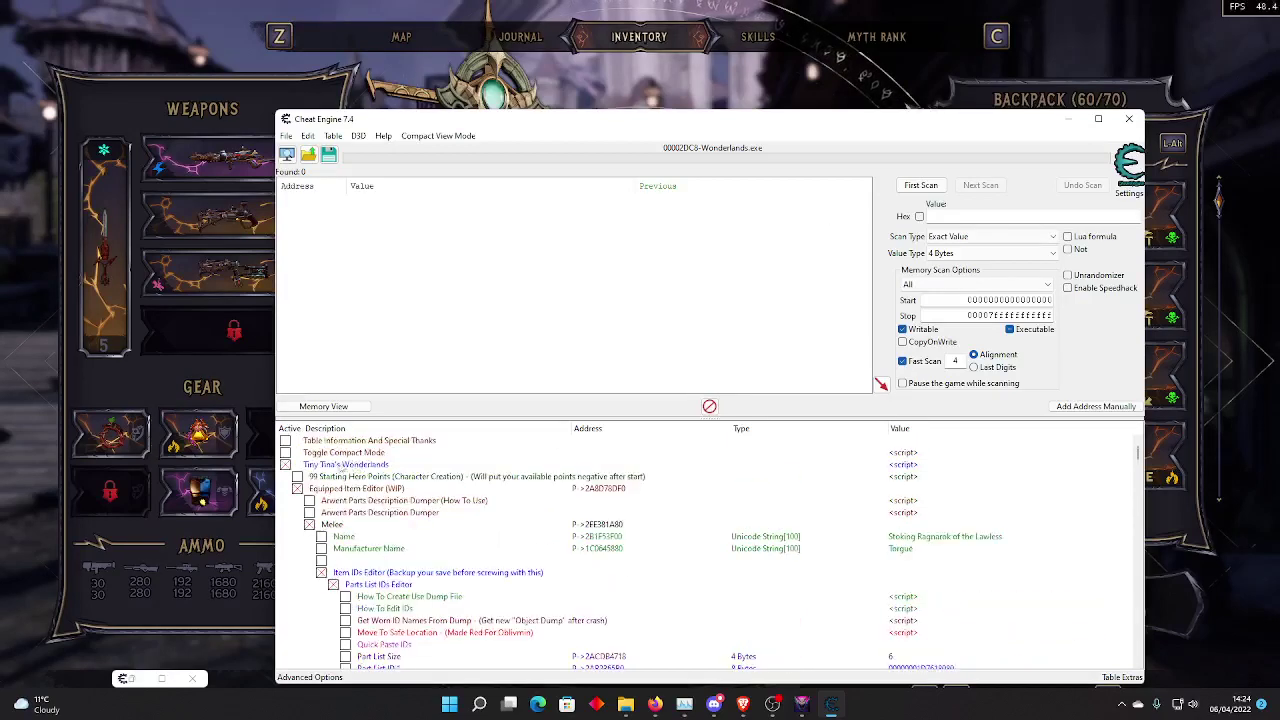
pyautogui.click(286, 453)
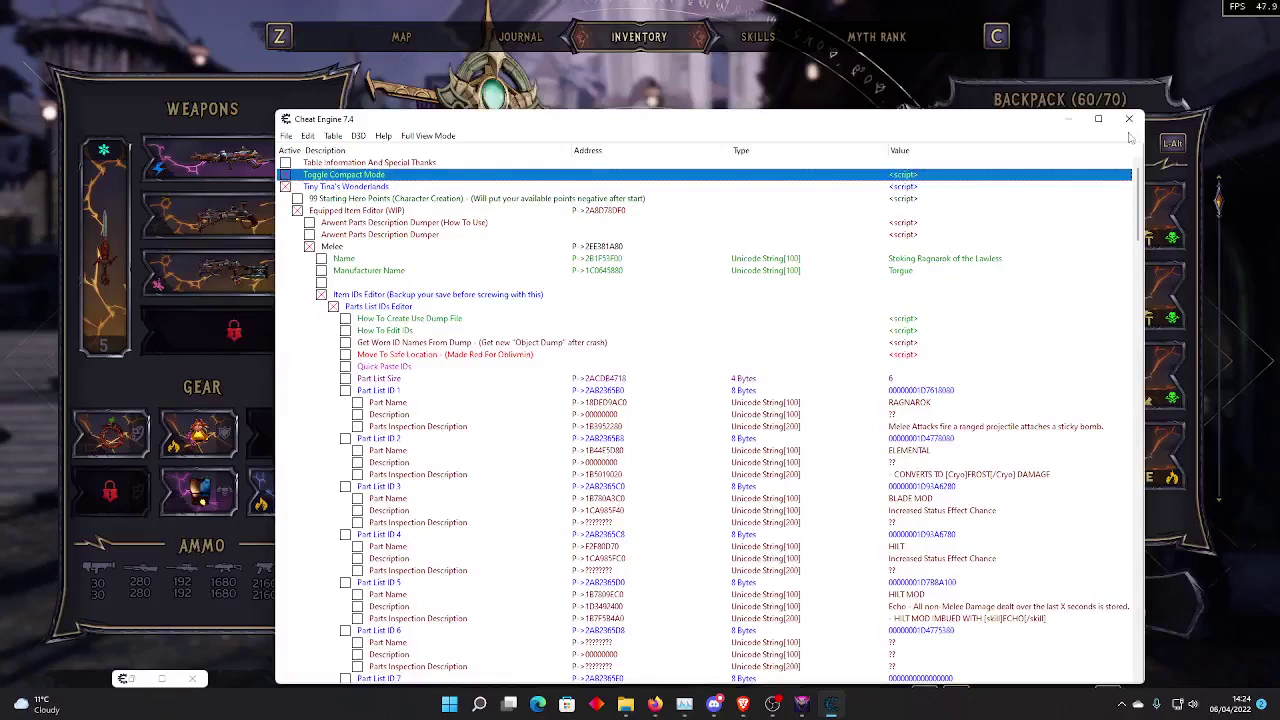
pyautogui.click(1098, 119)
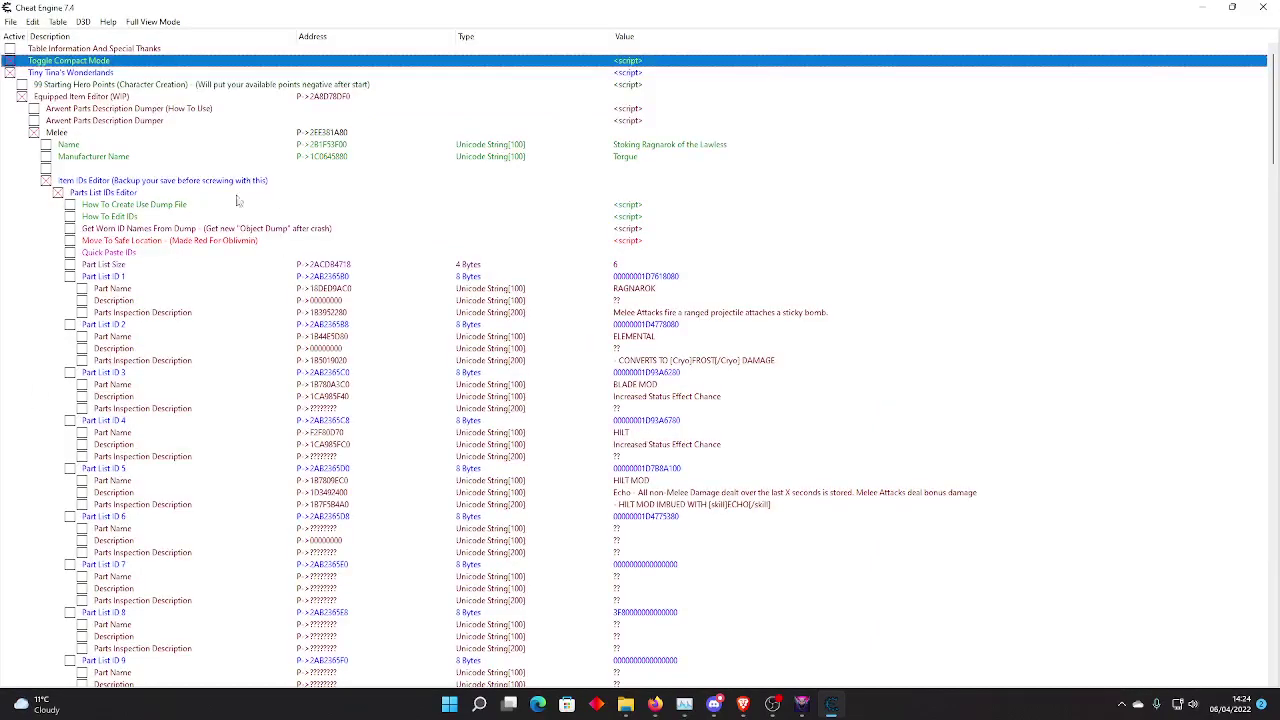
# - Activate Move To Safe Location for the melee parts list and check Part List Size, Part List ID 1 and Part List ID 6
pyautogui.click(69, 241)
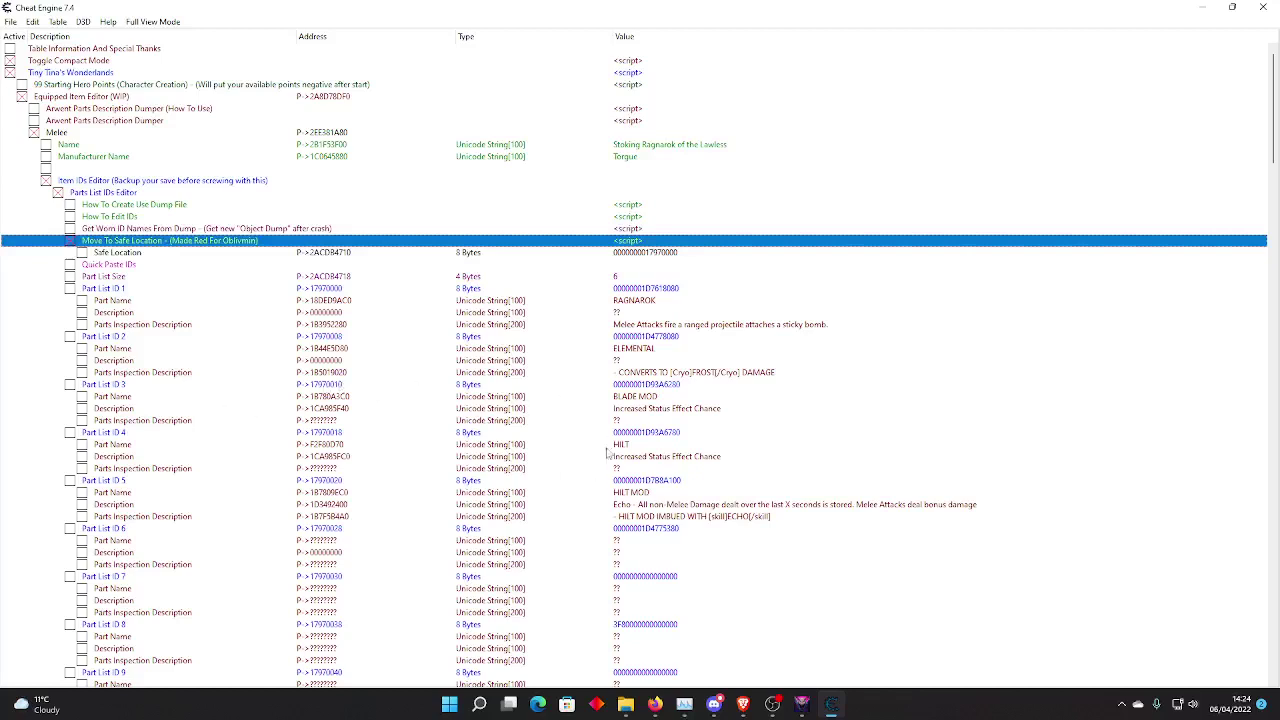
pyautogui.click(652, 289)
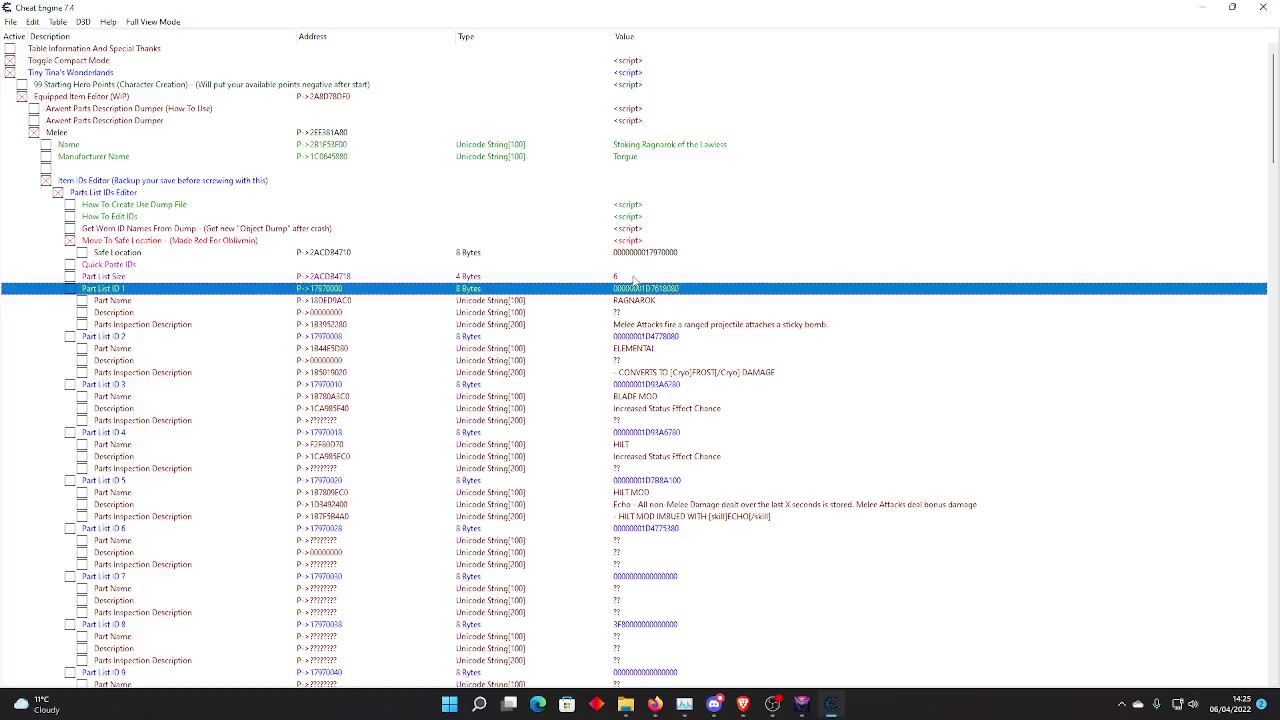
pyautogui.click(627, 279)
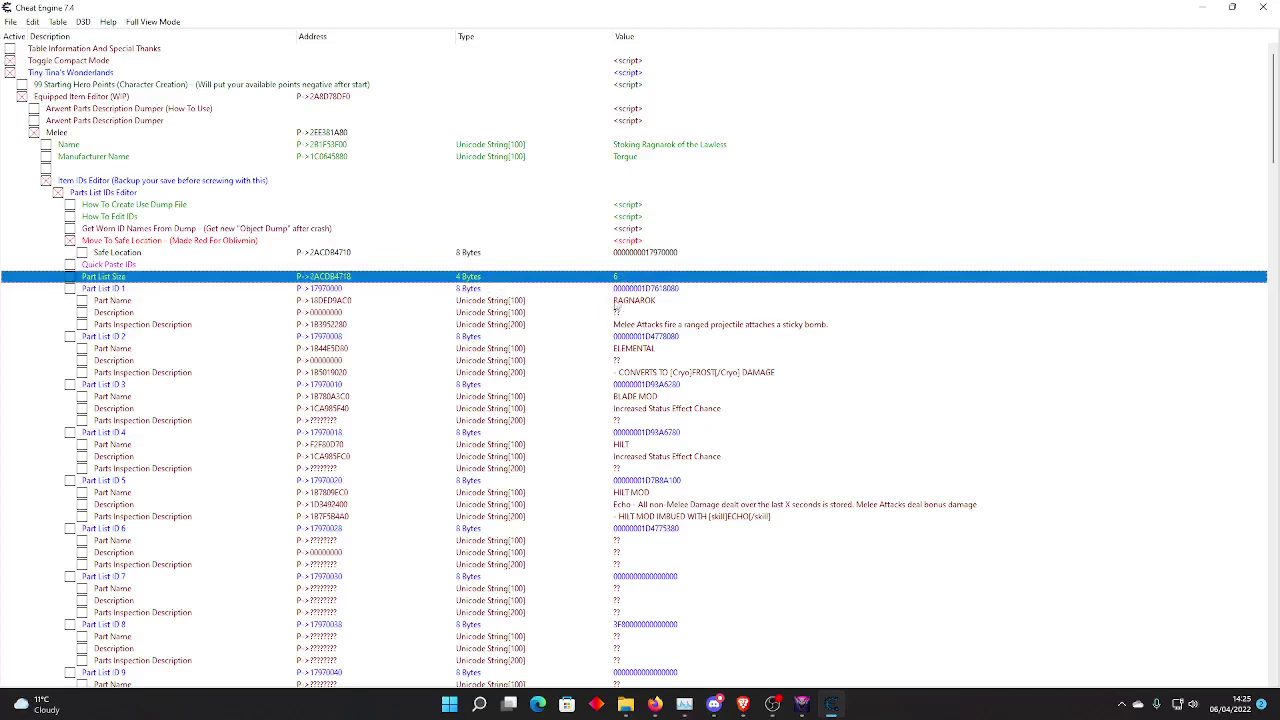
pyautogui.click(125, 530)
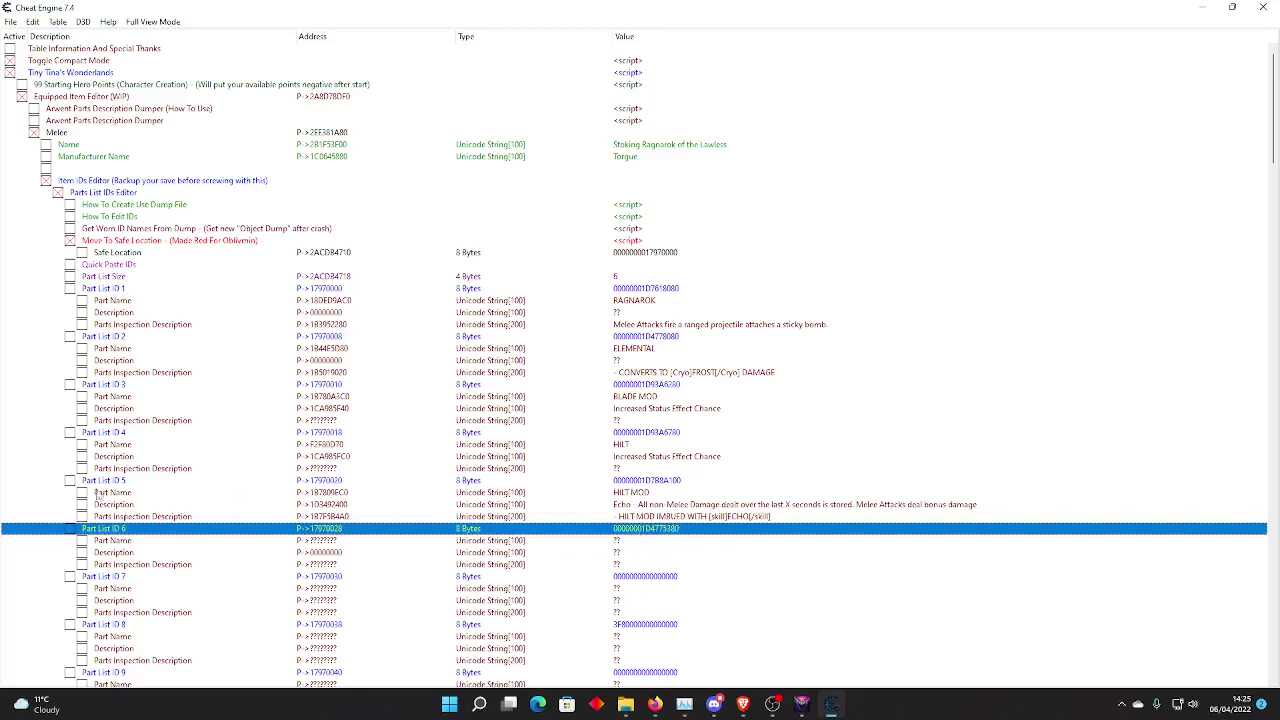
# - Get the worn ID names from the object dump and select the ID5 hilt mod path in the maximized Lua Engine output
pyautogui.click(72, 230)
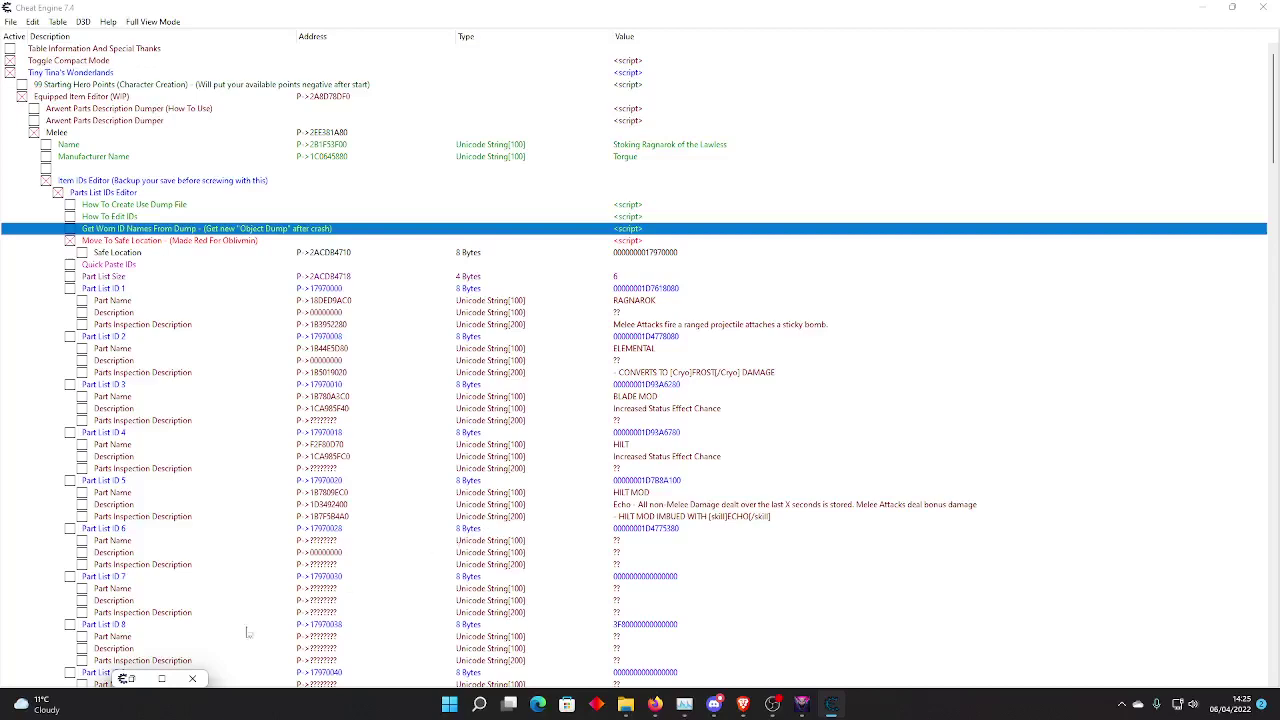
pyautogui.click(131, 681)
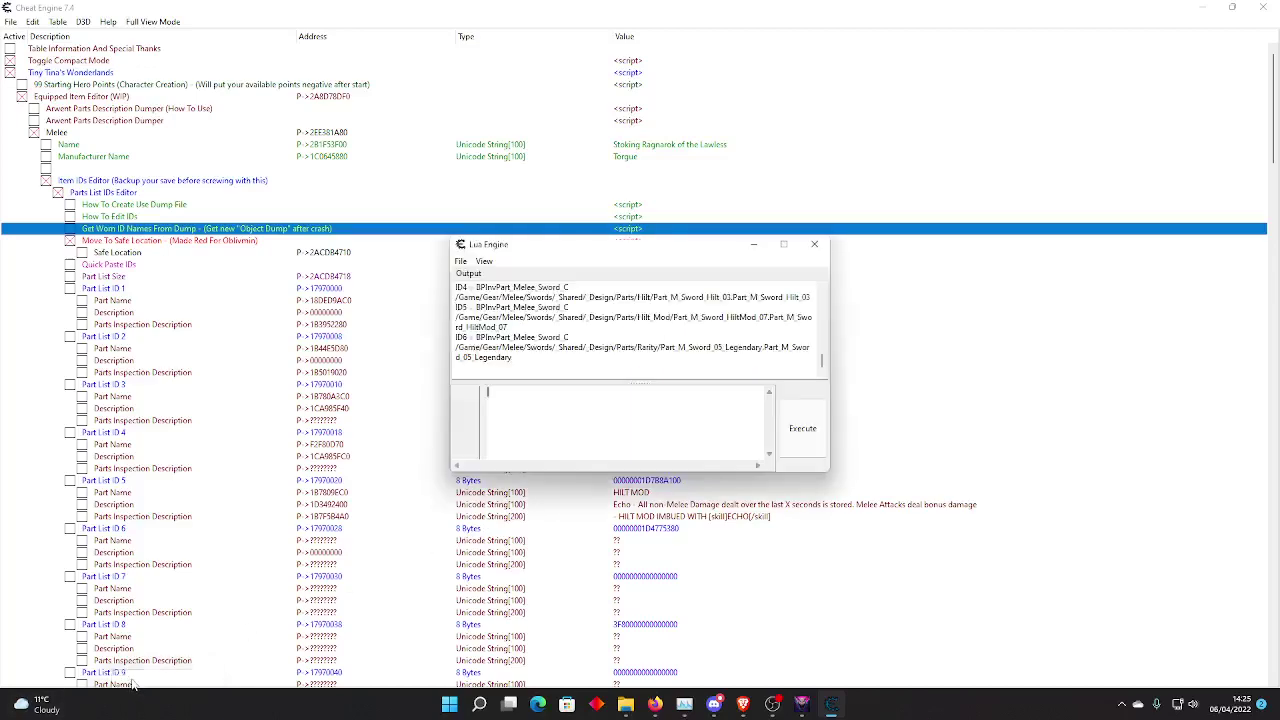
pyautogui.click(784, 244)
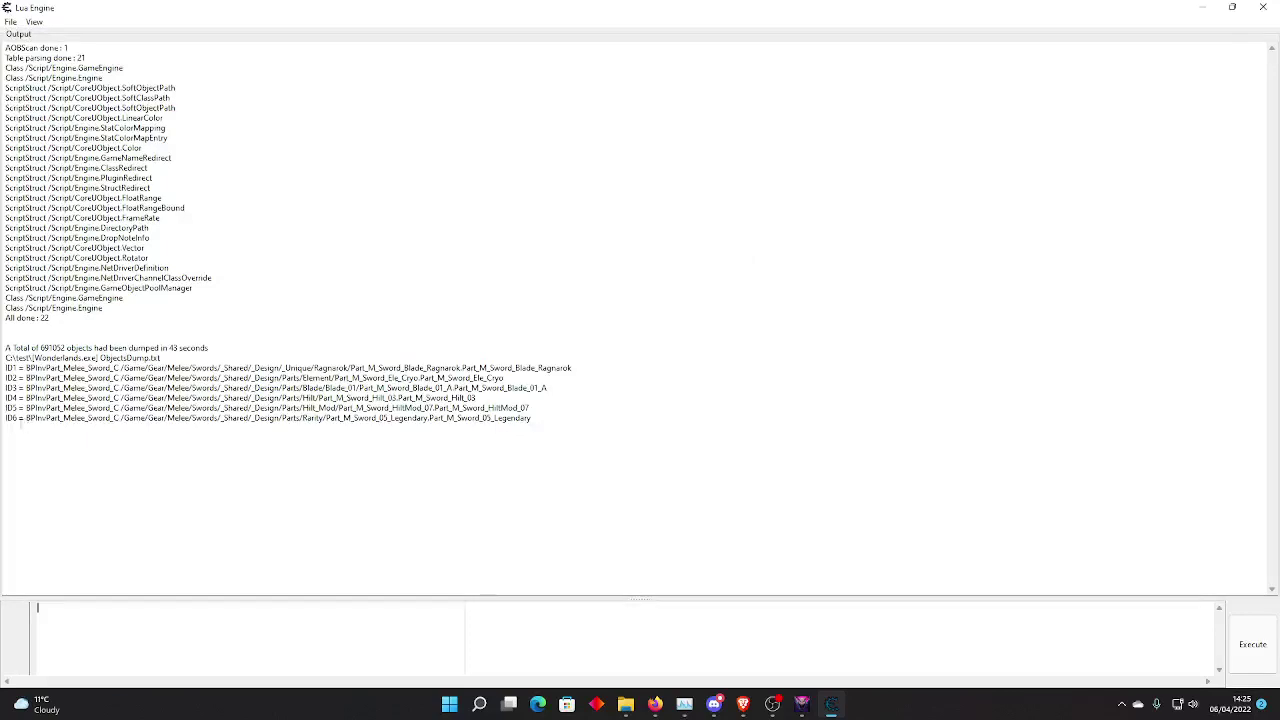
pyautogui.moveTo(530, 408); pyautogui.dragTo(73, 408)
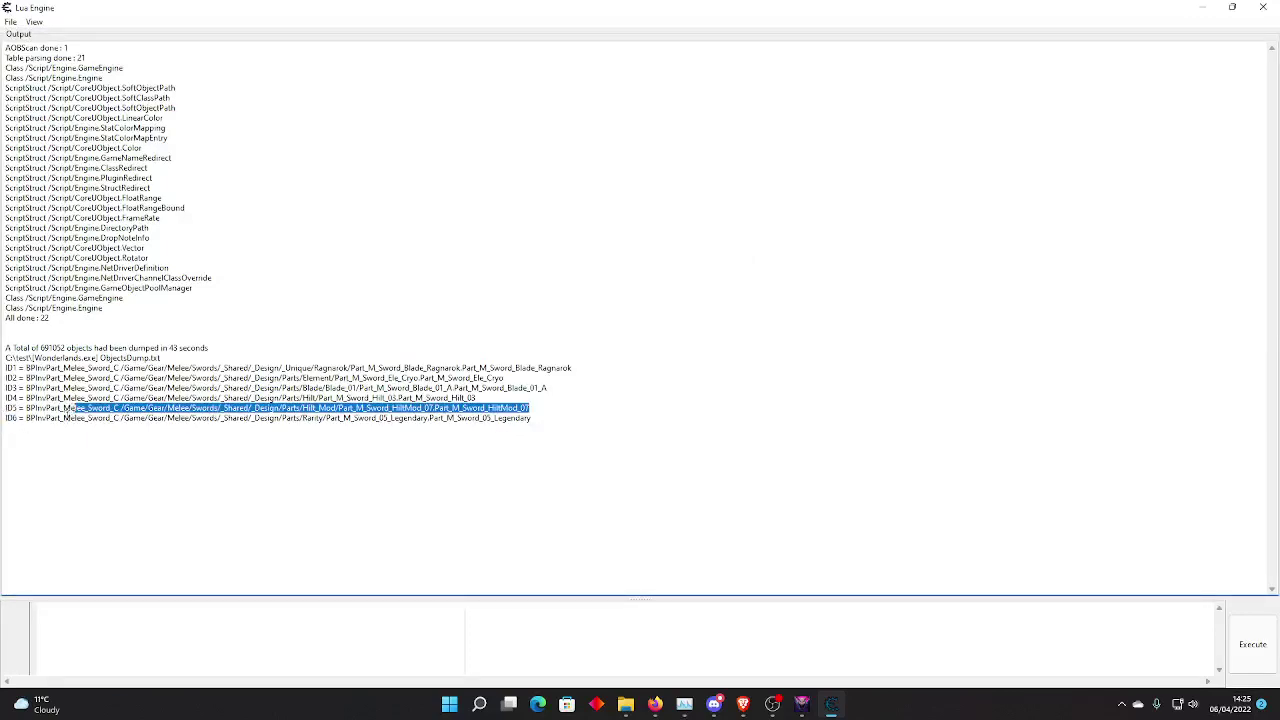
# - Minimize the Lua Engine output, select Part List ID 6 in the table and shrink the table back to a floating window
pyautogui.click(67, 420)
pyautogui.click(1201, 7)
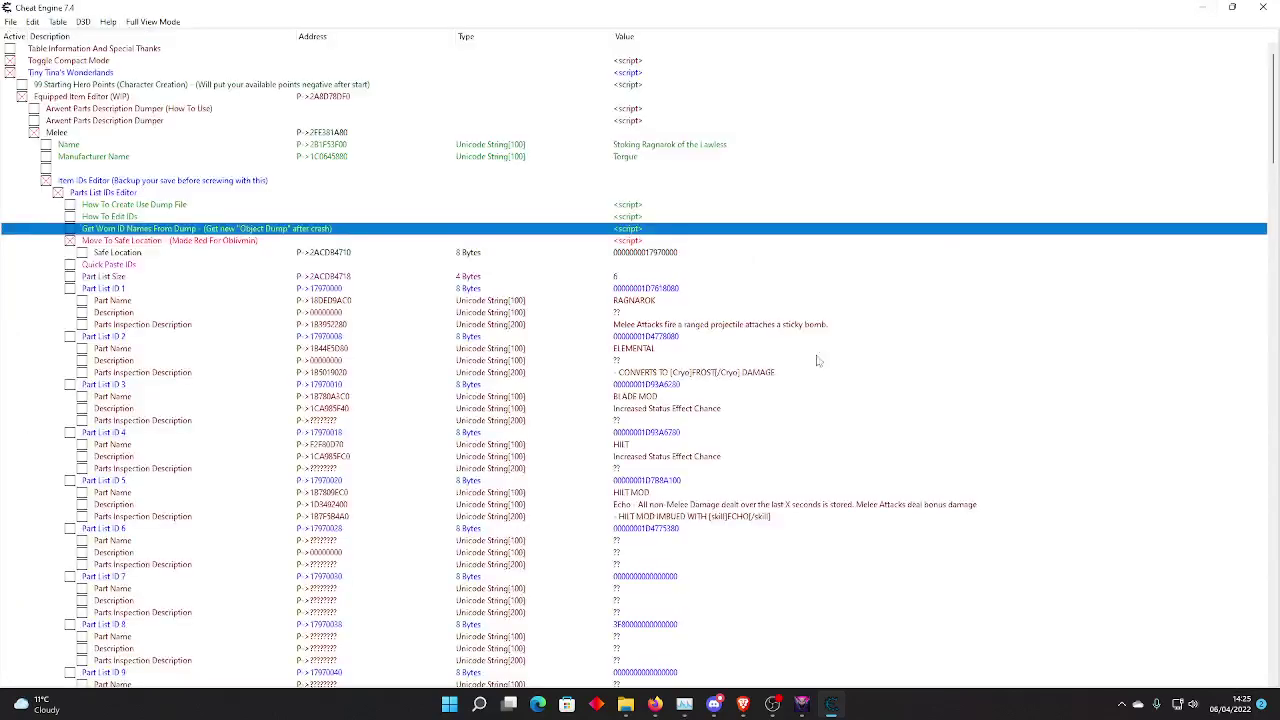
pyautogui.click(652, 530)
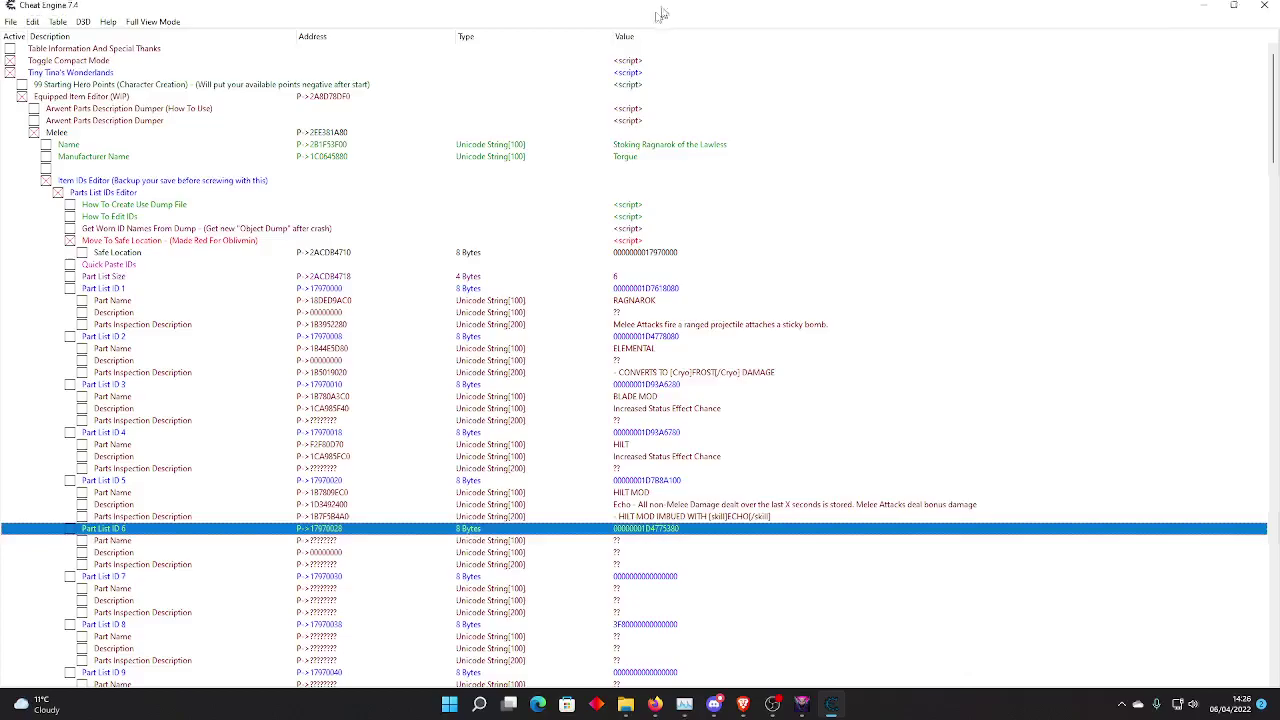
pyautogui.moveTo(670, 7); pyautogui.dragTo(658, 41)
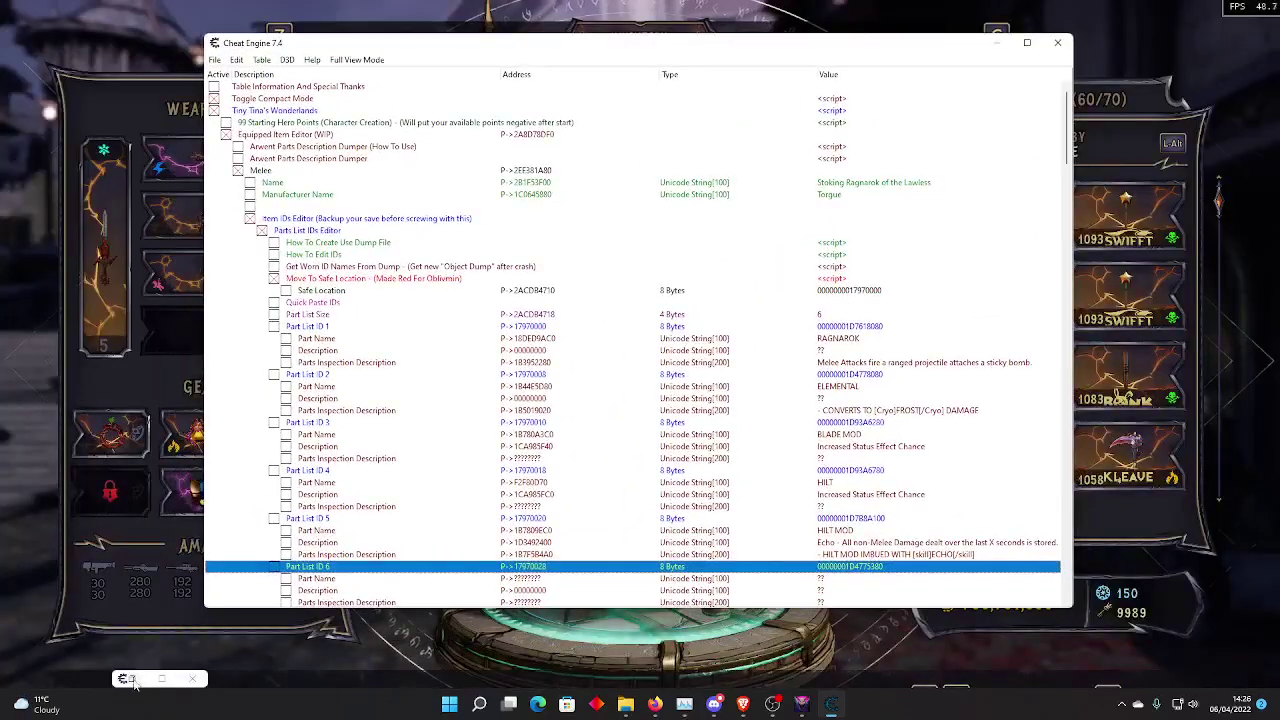
# - Reopen the Lua Engine output, examine the ID6 rarity part path and minimize the output again
pyautogui.click(162, 678)
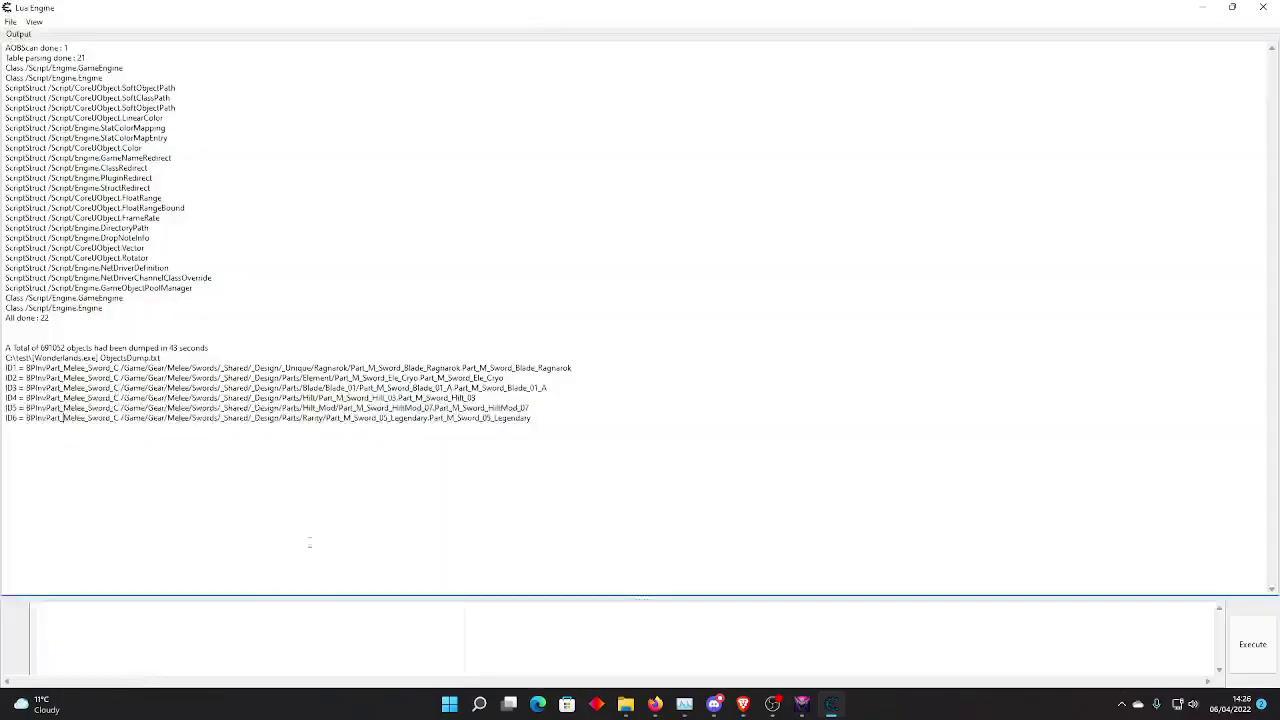
pyautogui.moveTo(254, 410); pyautogui.dragTo(536, 420)
pyautogui.click(283, 428)
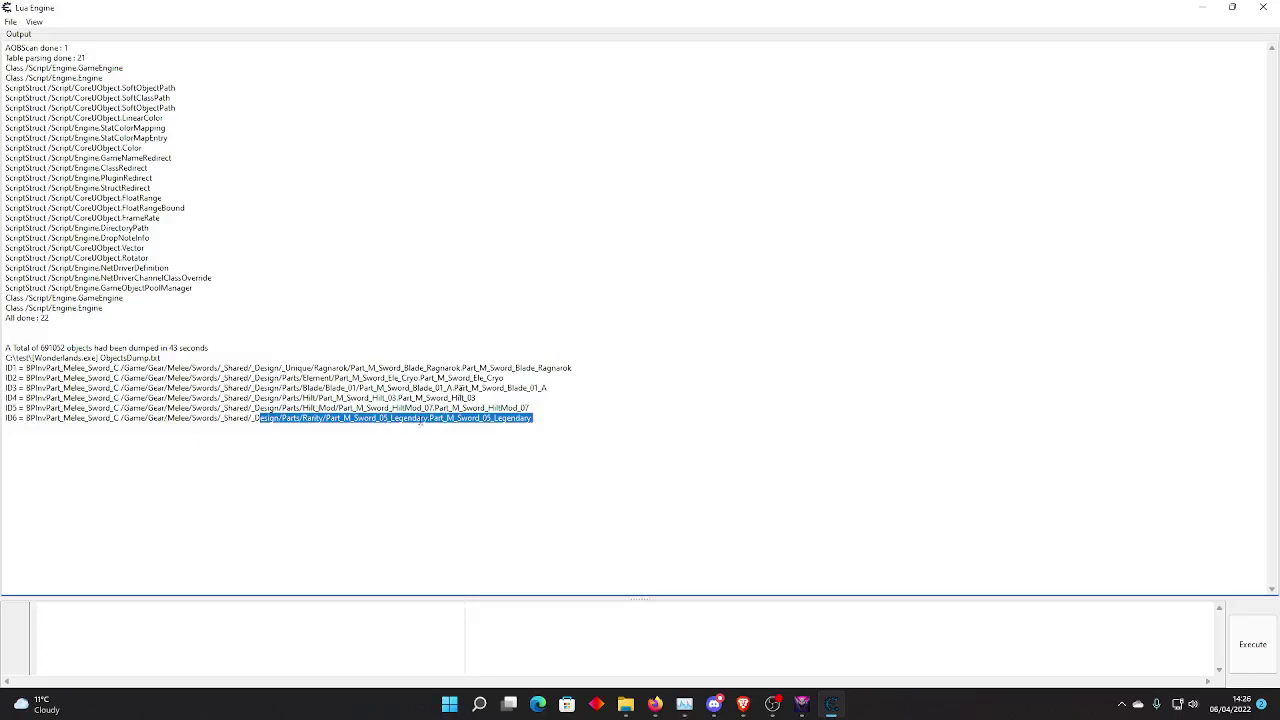
pyautogui.click(1203, 8)
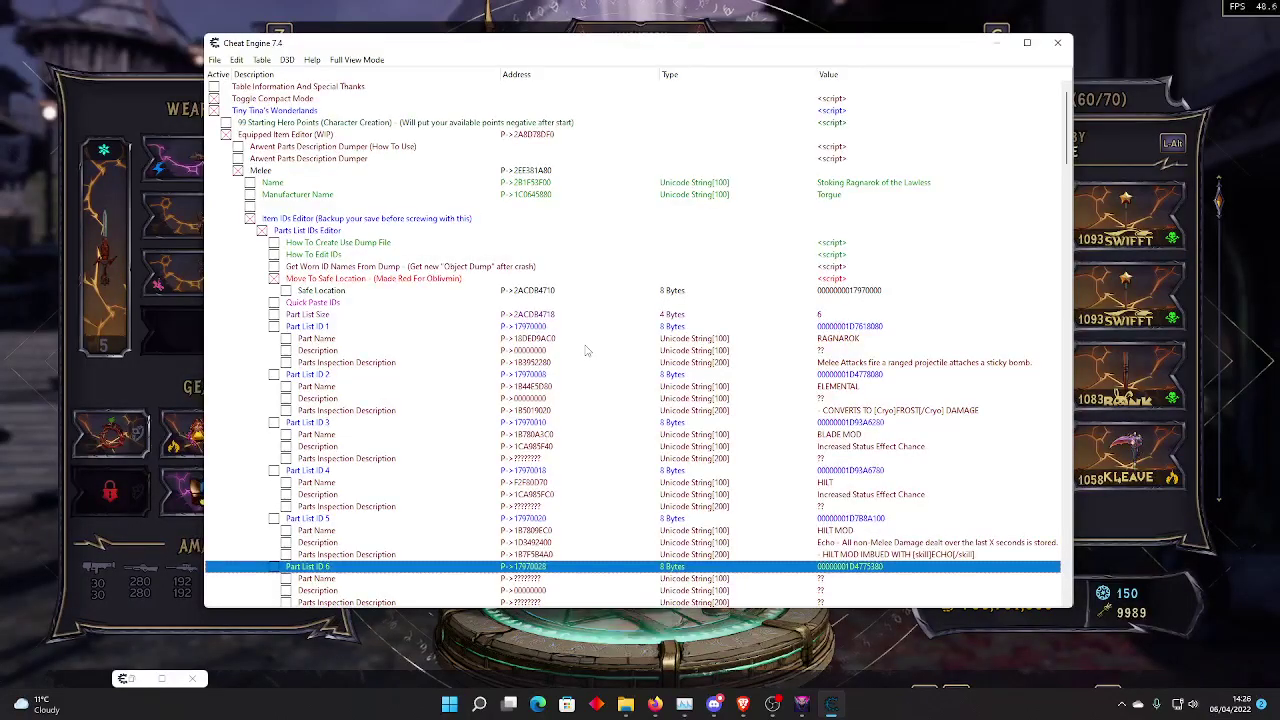
# - Examine the values of Part List ID 7, 8 and 9 in the melee parts list
pyautogui.scroll(-3, 587, 350)
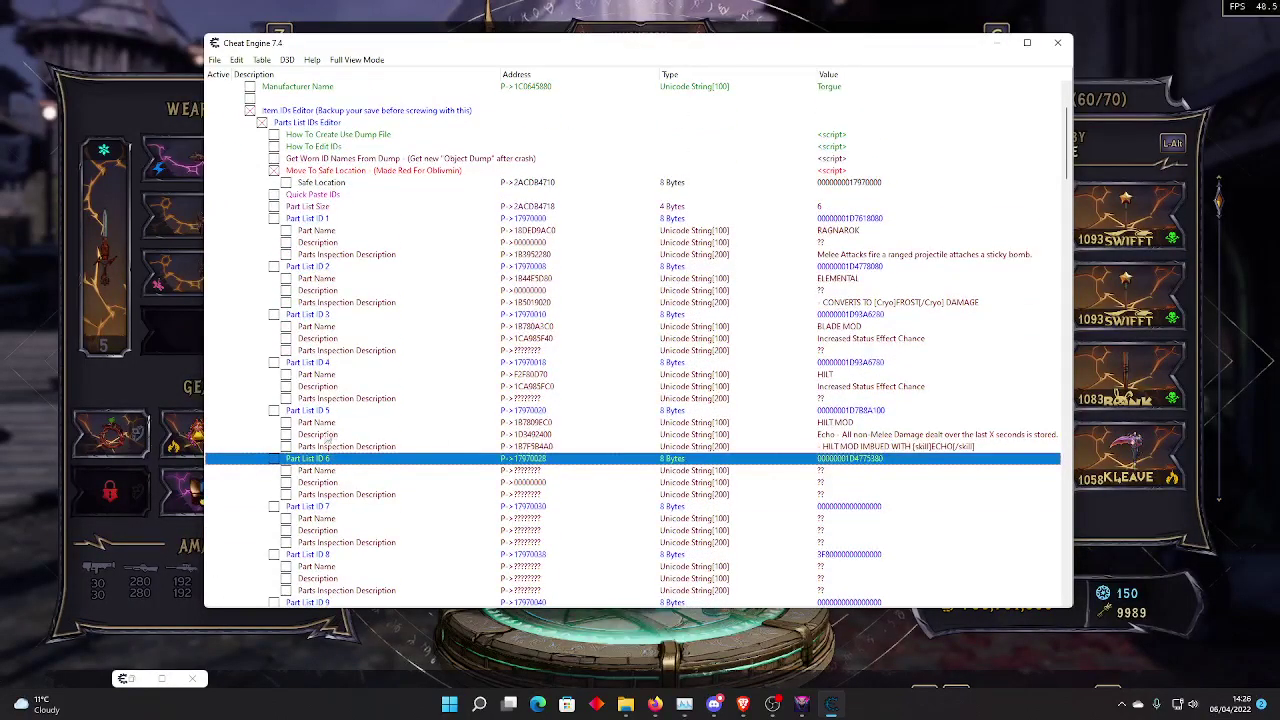
pyautogui.click(866, 509)
pyautogui.click(855, 555)
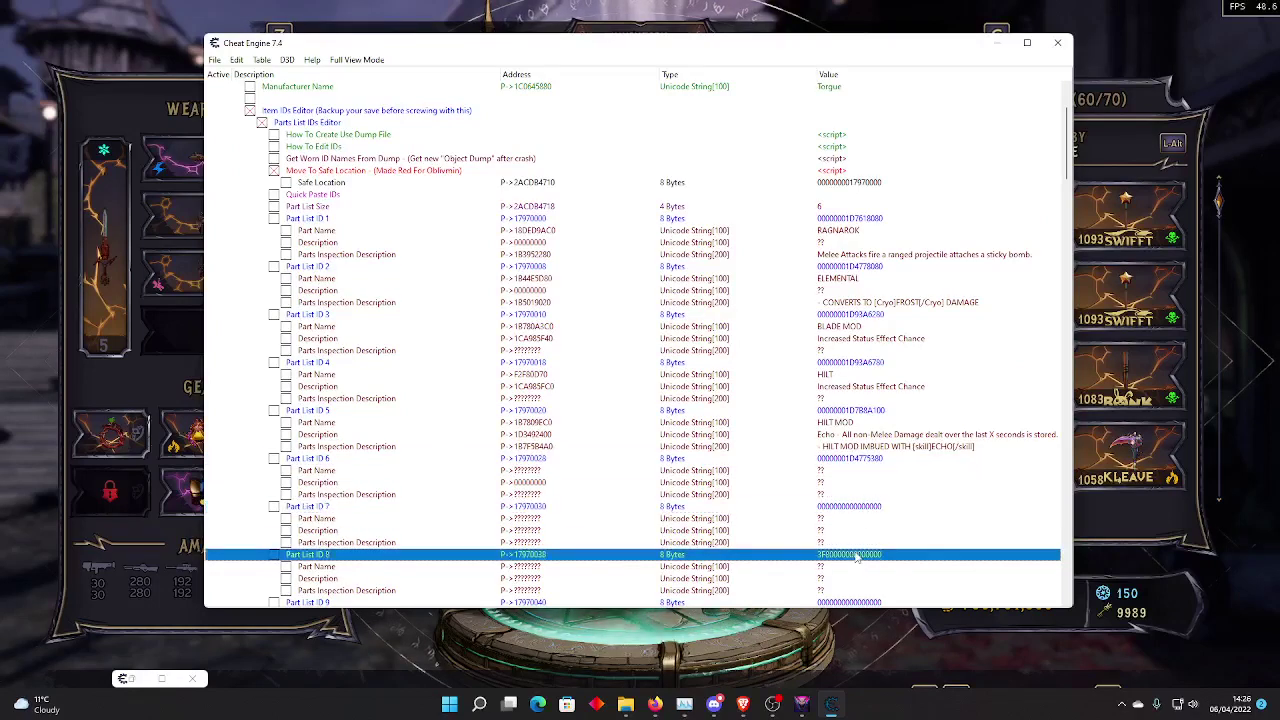
pyautogui.click(866, 507)
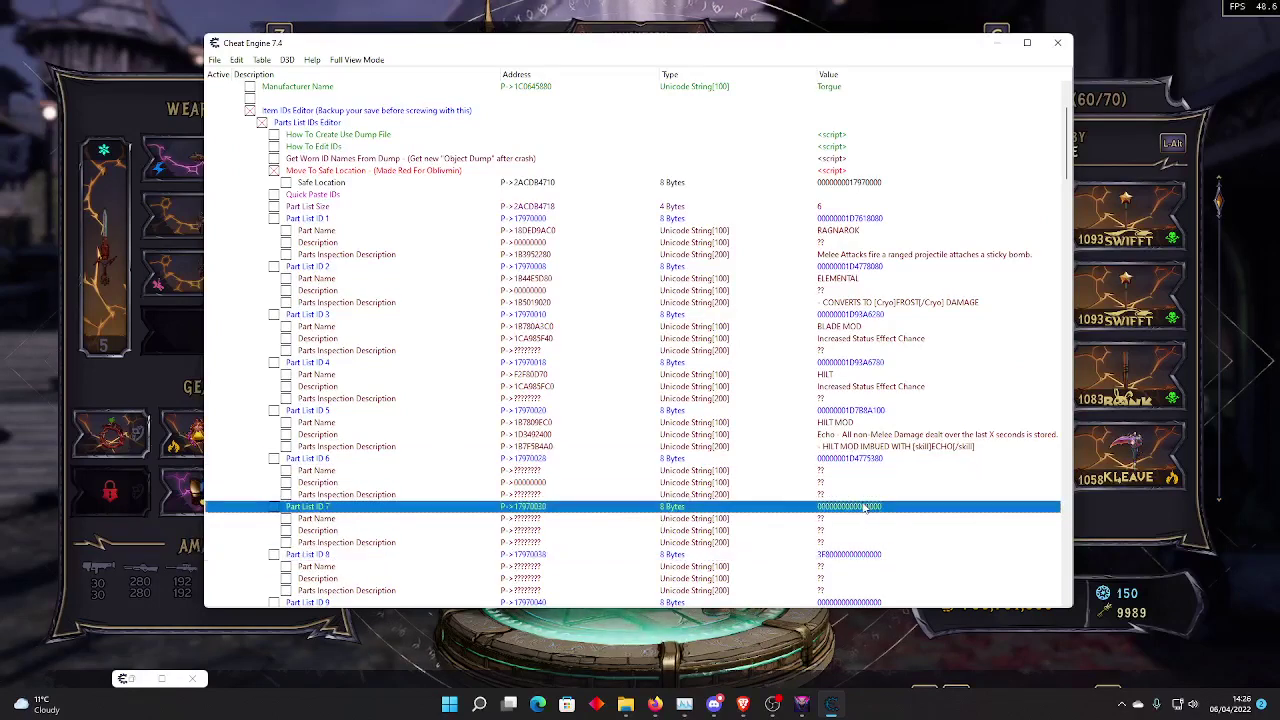
pyautogui.click(868, 556)
pyautogui.click(858, 602)
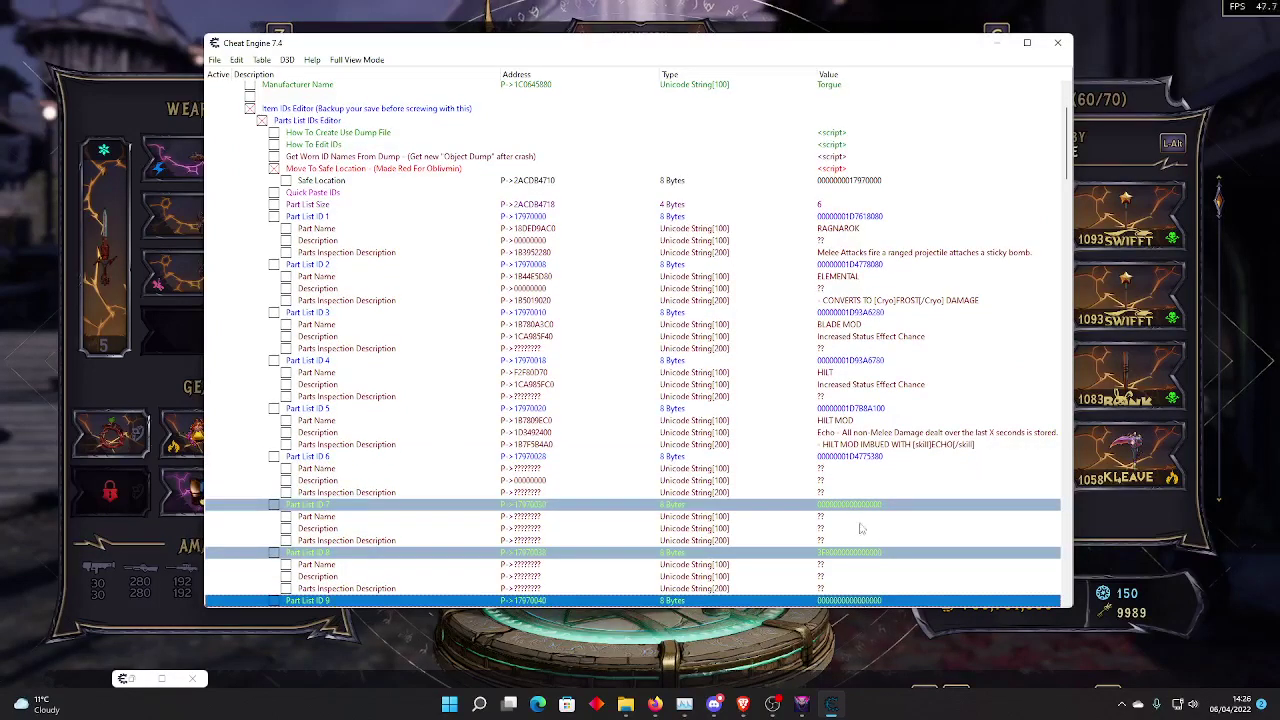
pyautogui.scroll(2, 790, 450)
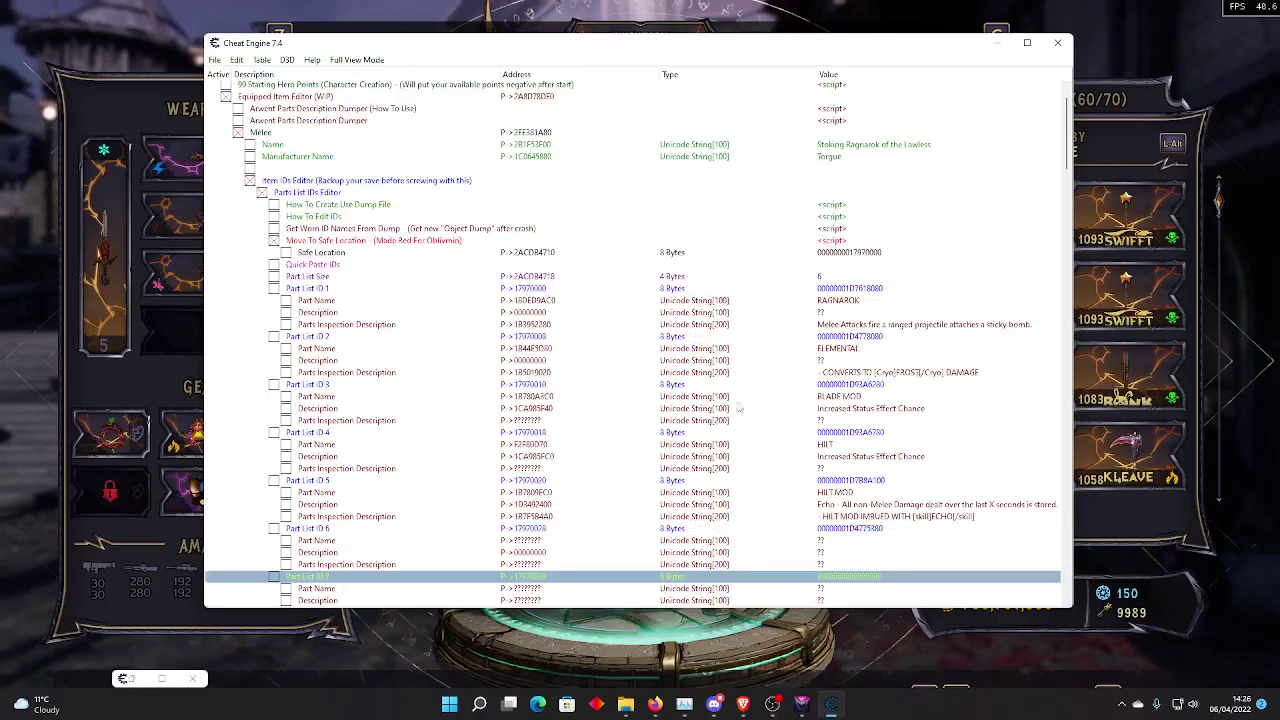
# - Activate Quick Paste IDs and set Part List ID 7 through 21 to 00000001D4777180
pyautogui.click(276, 268)
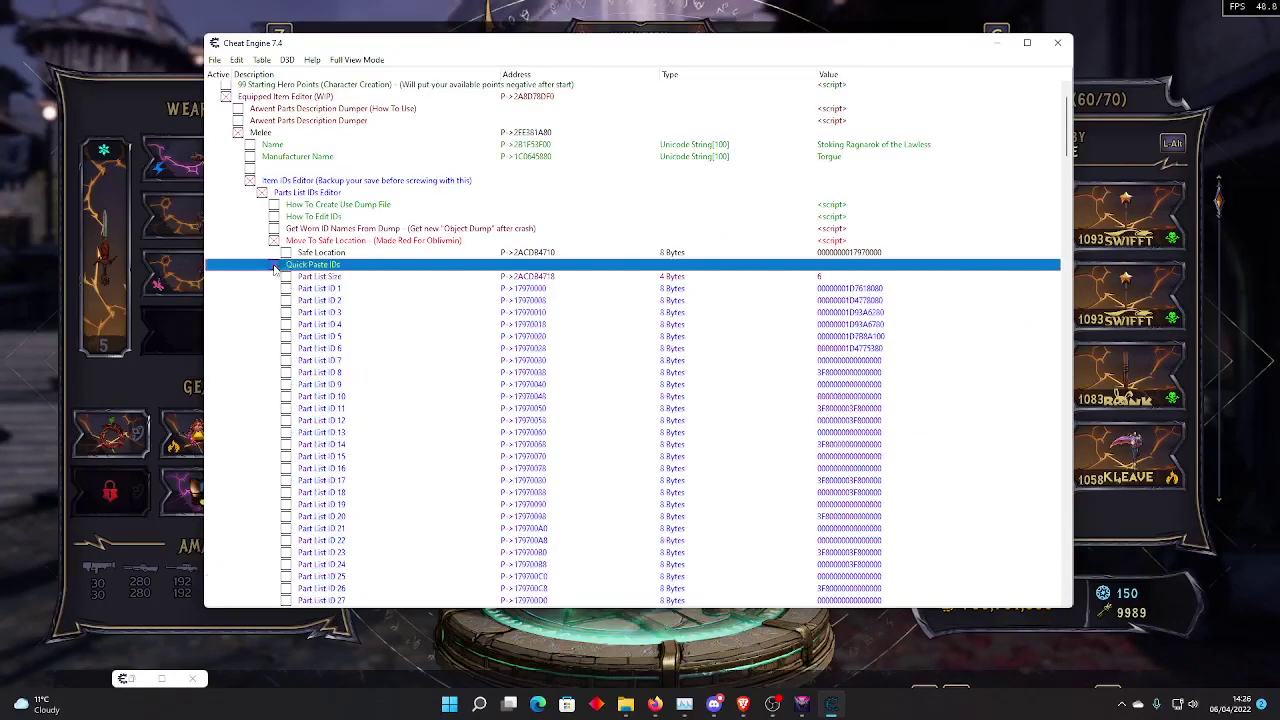
pyautogui.click(329, 349)
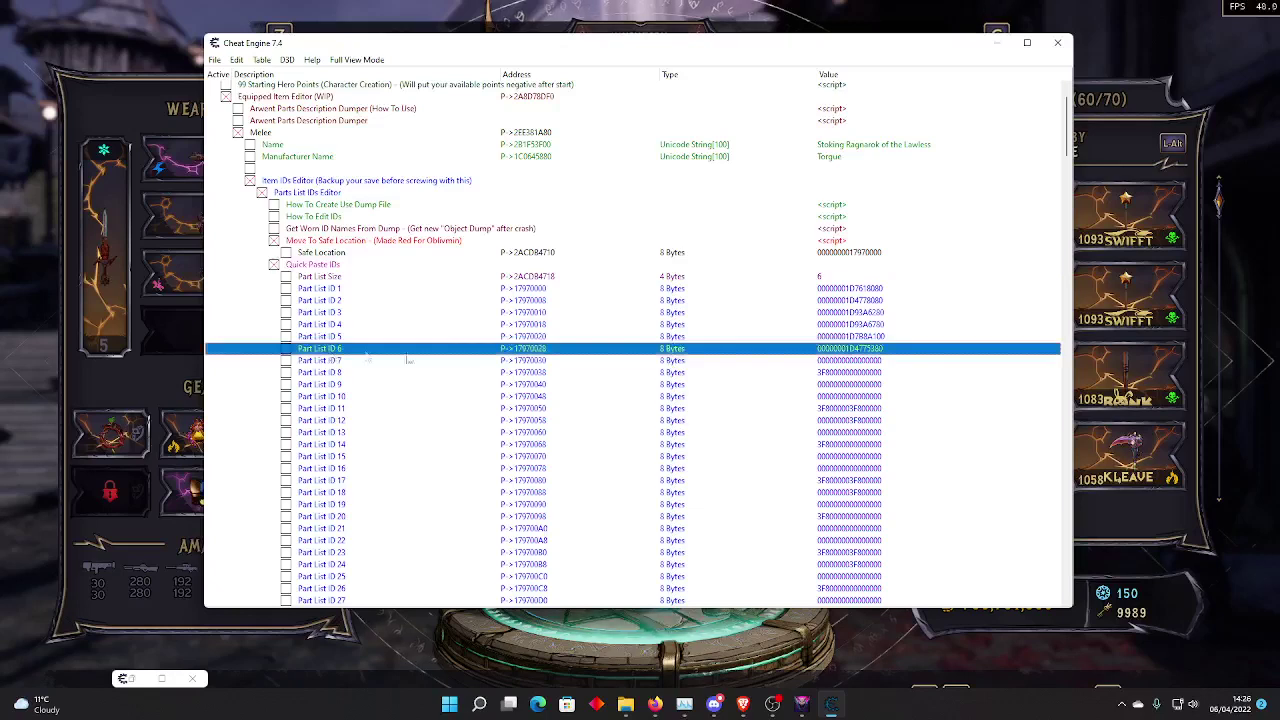
pyautogui.click(833, 361)
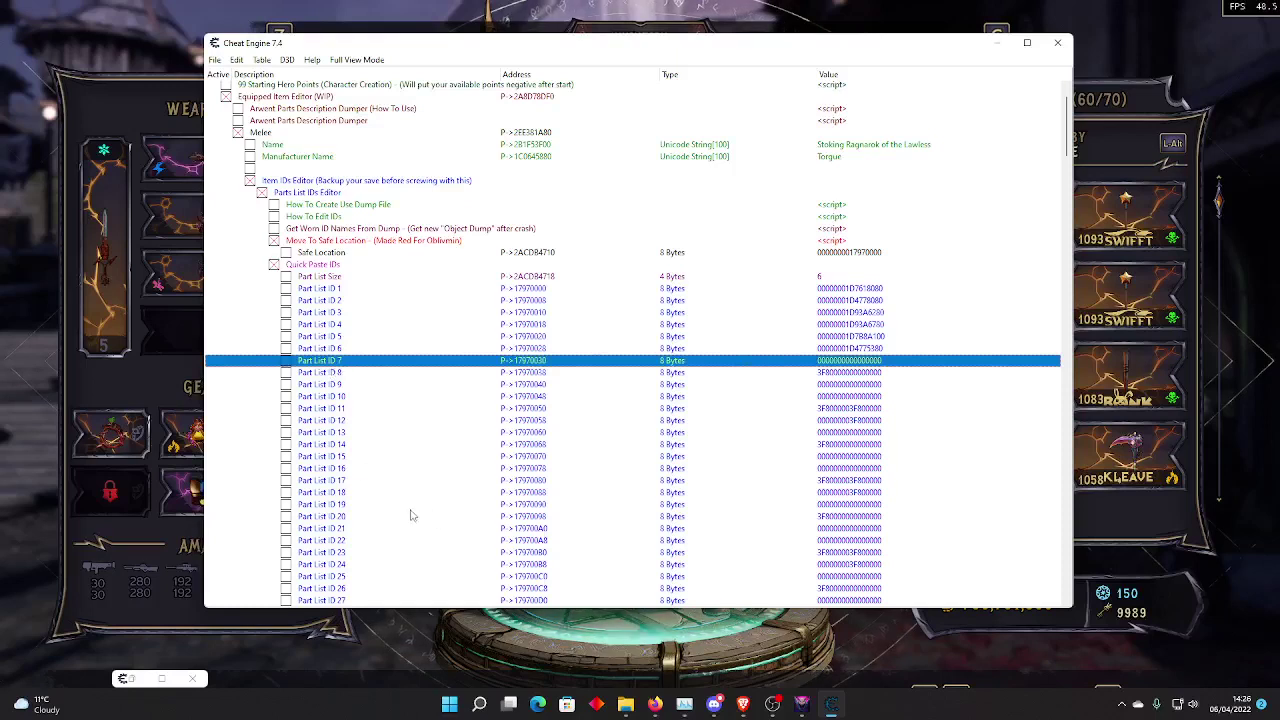
pyautogui.keyDown('shift'); pyautogui.click(847, 529); pyautogui.keyUp('shift')
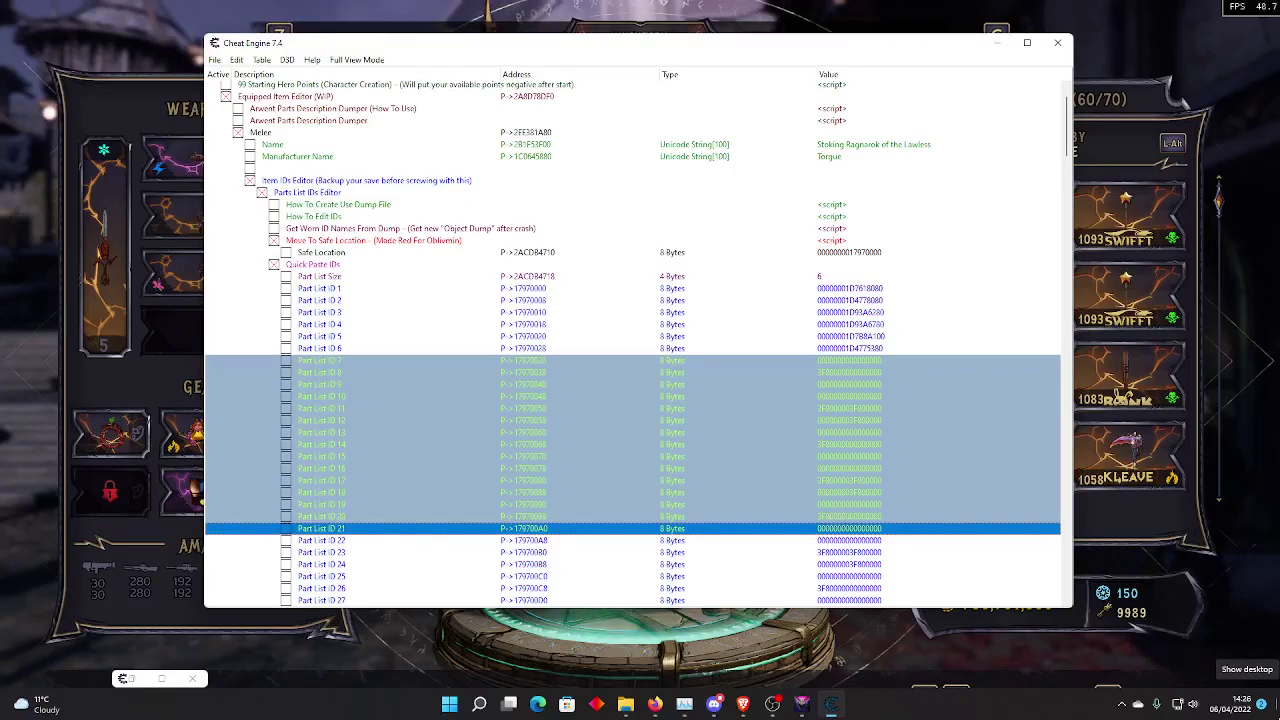
pyautogui.press('Return')
pyautogui.write('00000001D4777180')
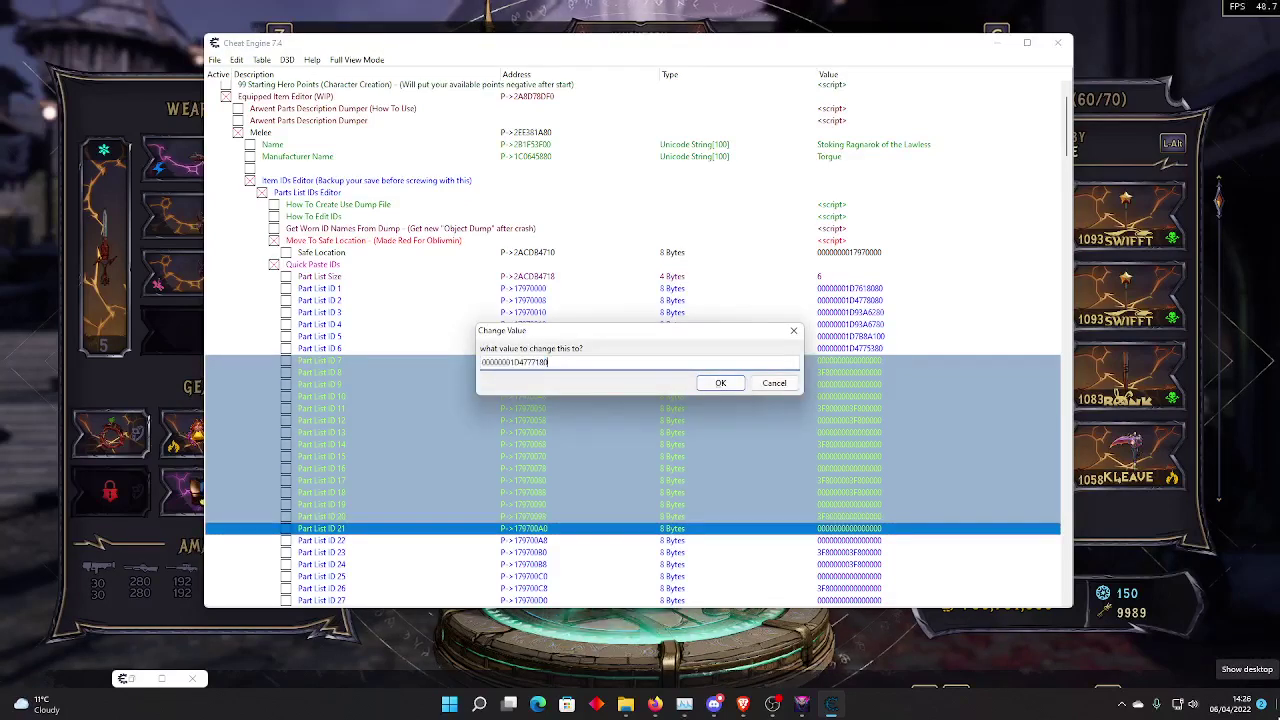
pyautogui.press('Return')
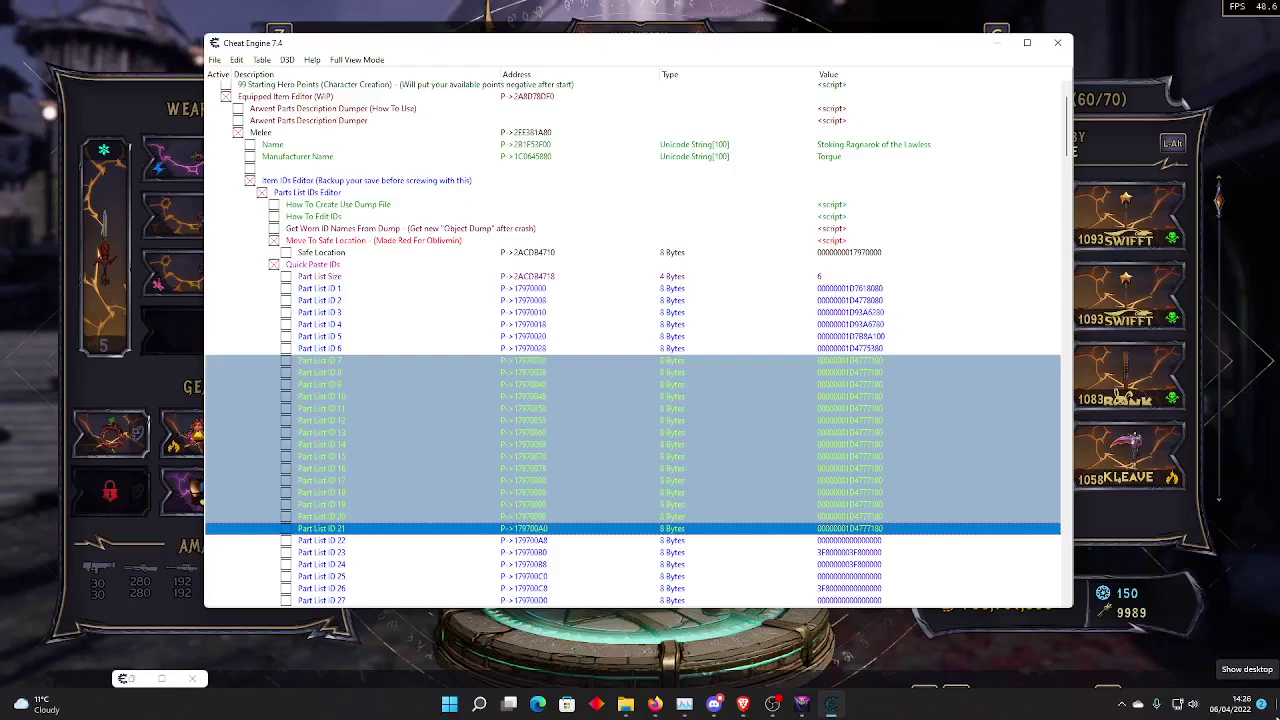
# - Deactivate Quick Paste IDs and check the part names and descriptions from Part List ID 7 onward
pyautogui.click(274, 265)
pyautogui.scroll(-6, 800, 440)
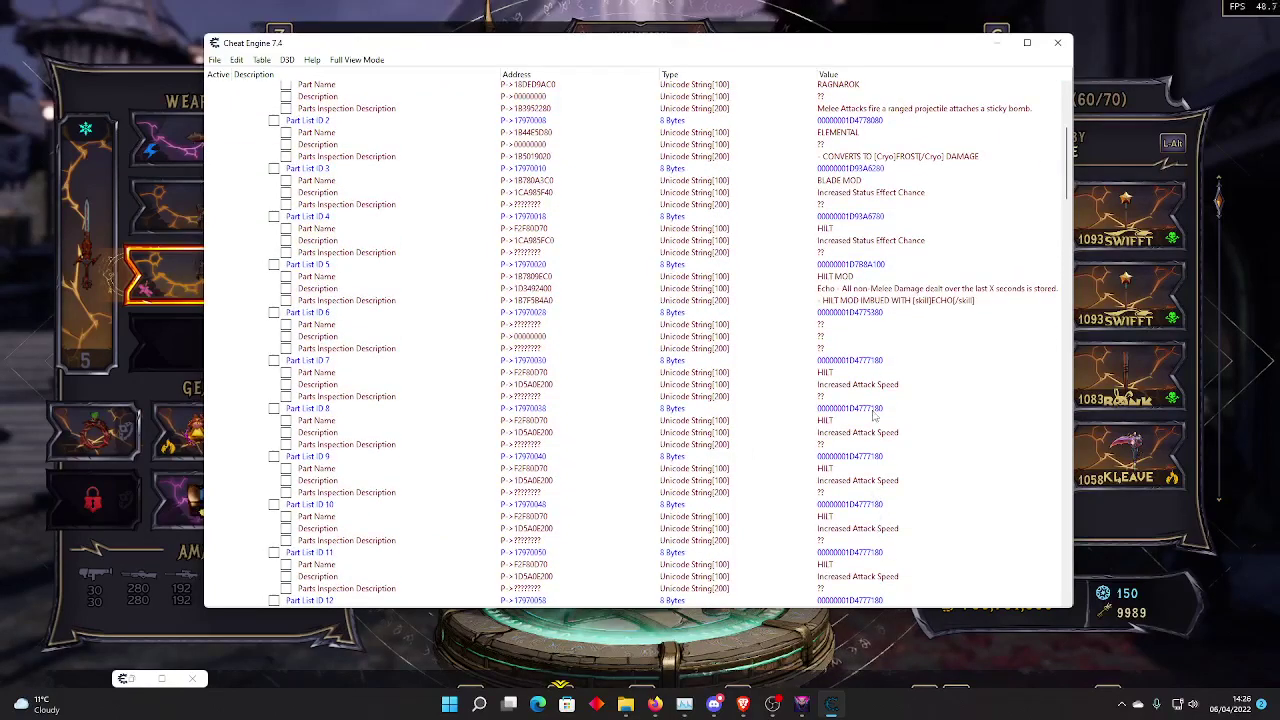
pyautogui.scroll(3, 872, 450)
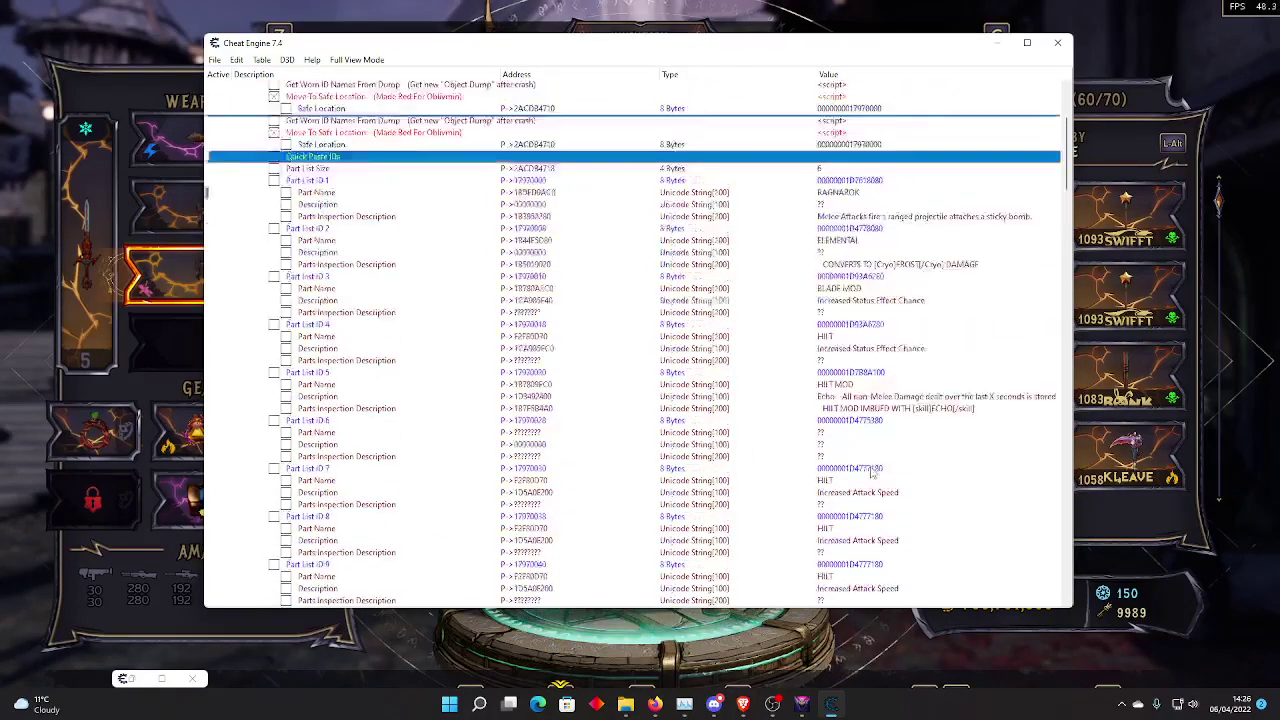
# - Copy the value of Part List ID 1, the Ragnarok part, and keep it as it is
pyautogui.scroll(4, 872, 470)
pyautogui.doubleClick(845, 324)
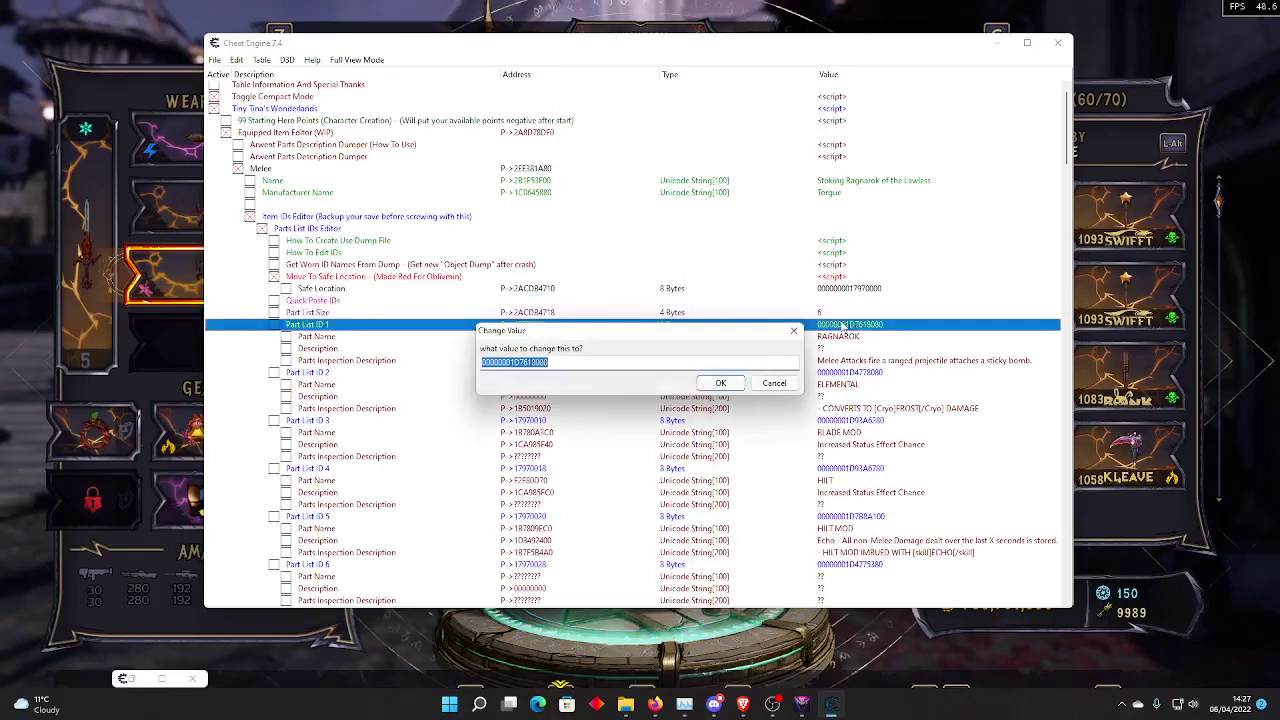
pyautogui.rightClick(540, 362)
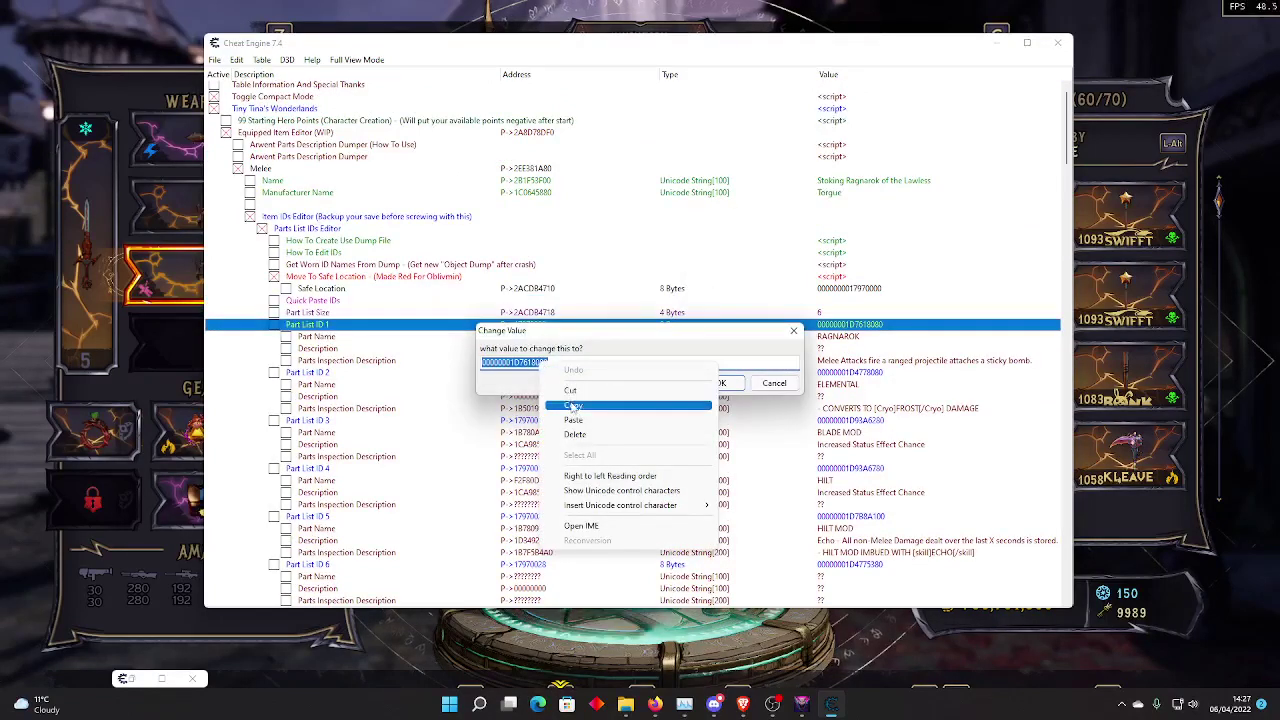
pyautogui.click(572, 407)
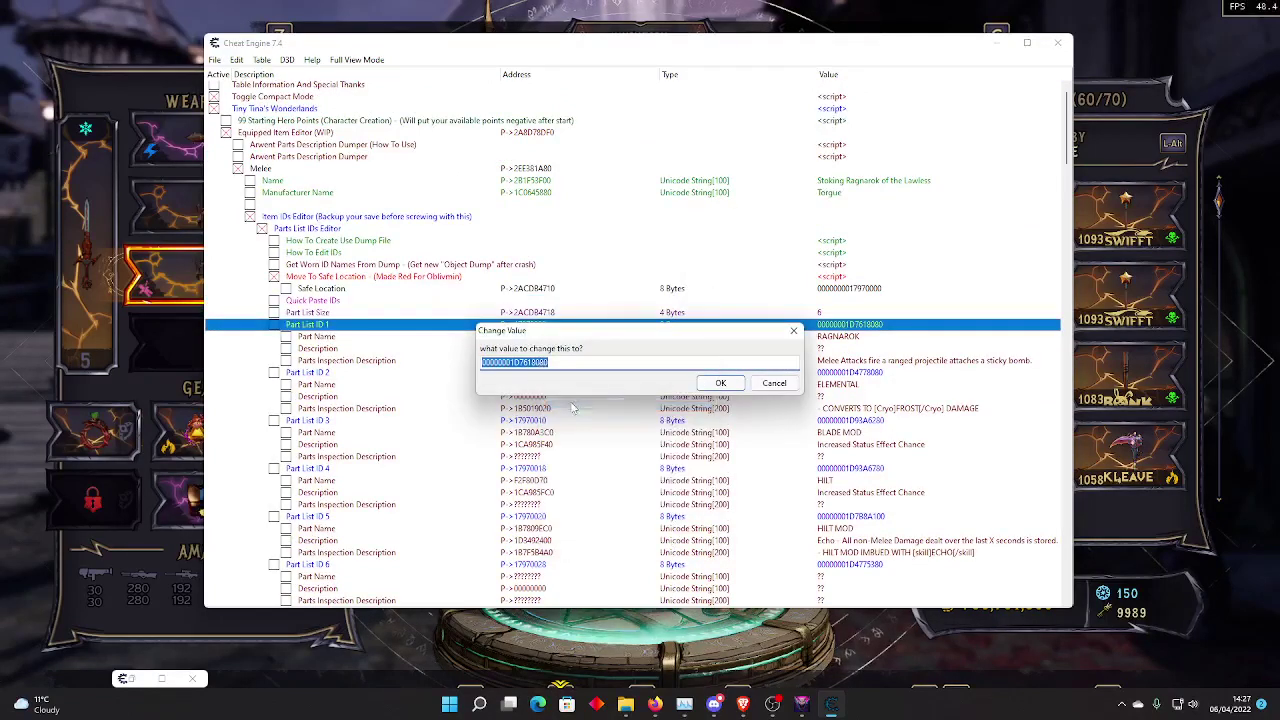
pyautogui.click(721, 383)
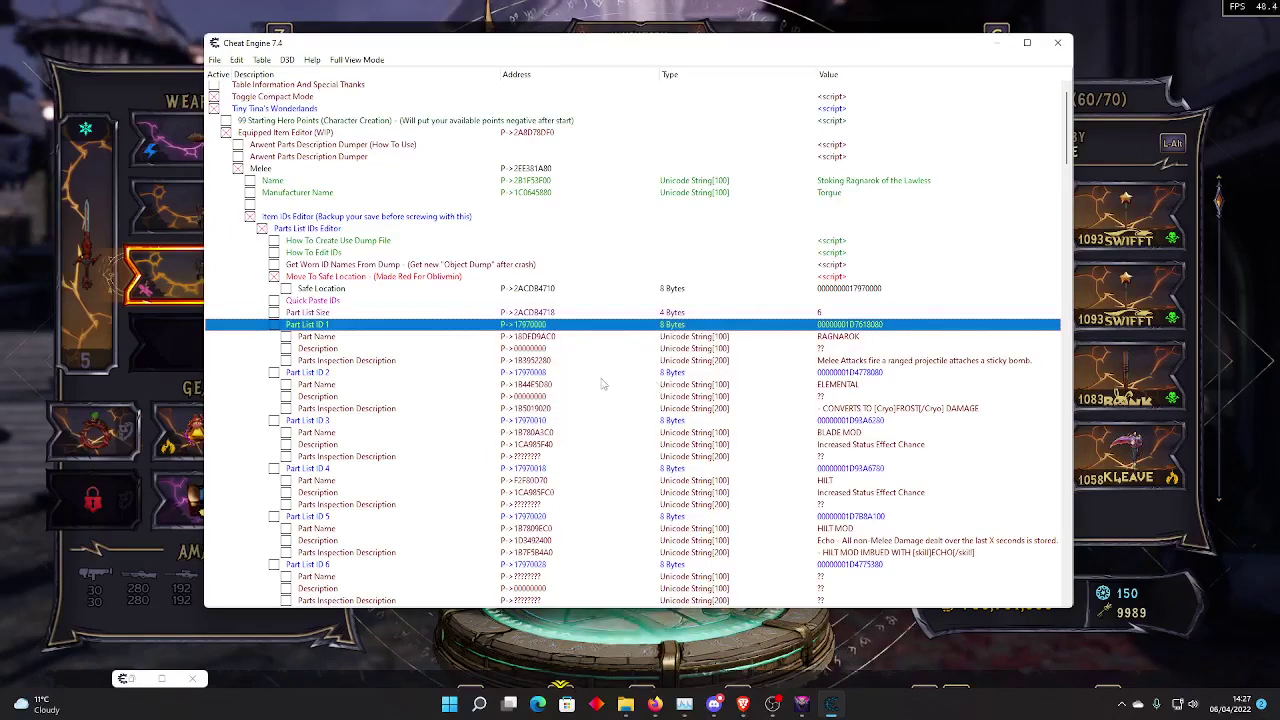
# - Activate Quick Paste IDs and paste the copied Ragnarok ID 00000001D7618080 into Part List ID 22 through 63
pyautogui.click(273, 301)
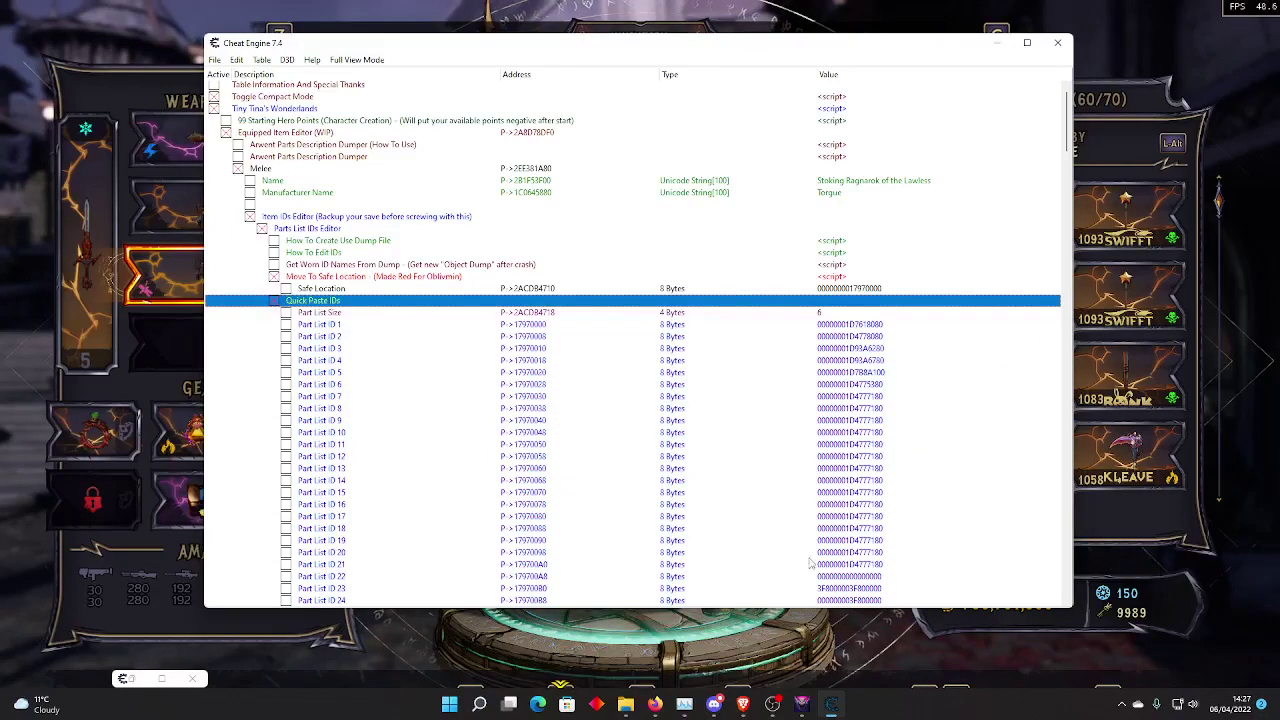
pyautogui.click(851, 566)
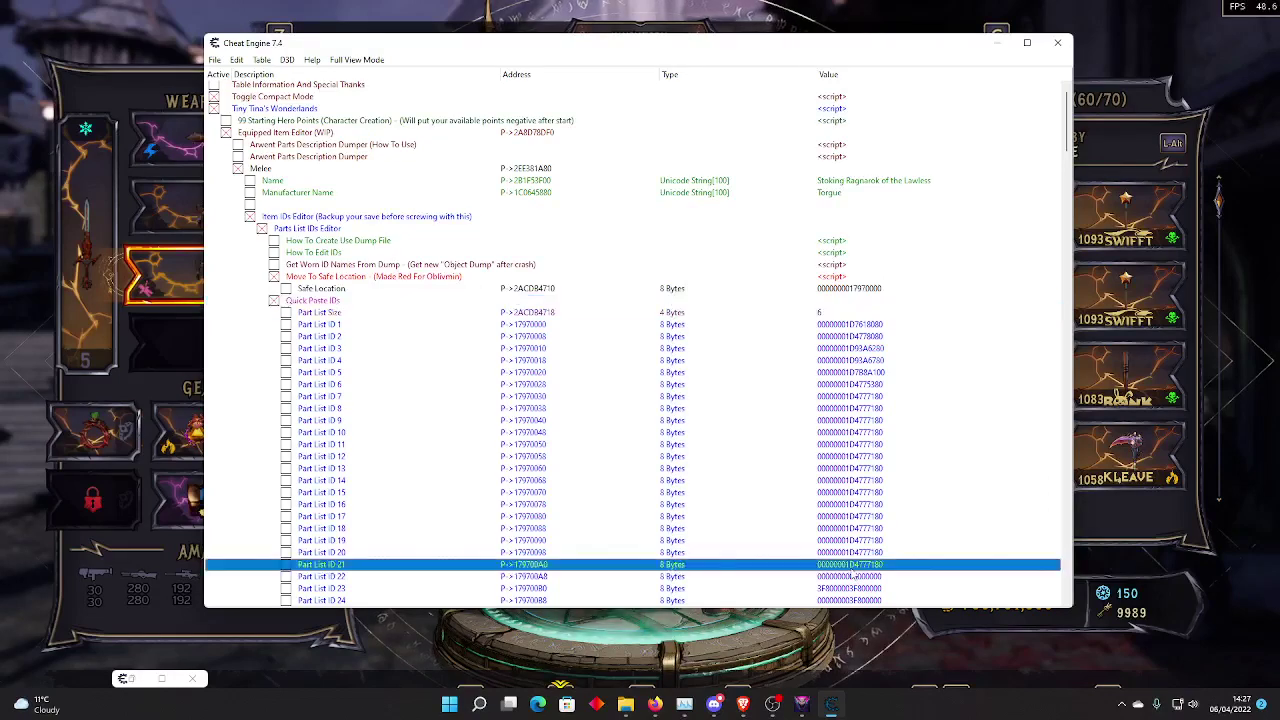
pyautogui.press('Down')
pyautogui.scroll(-6, 550, 370)
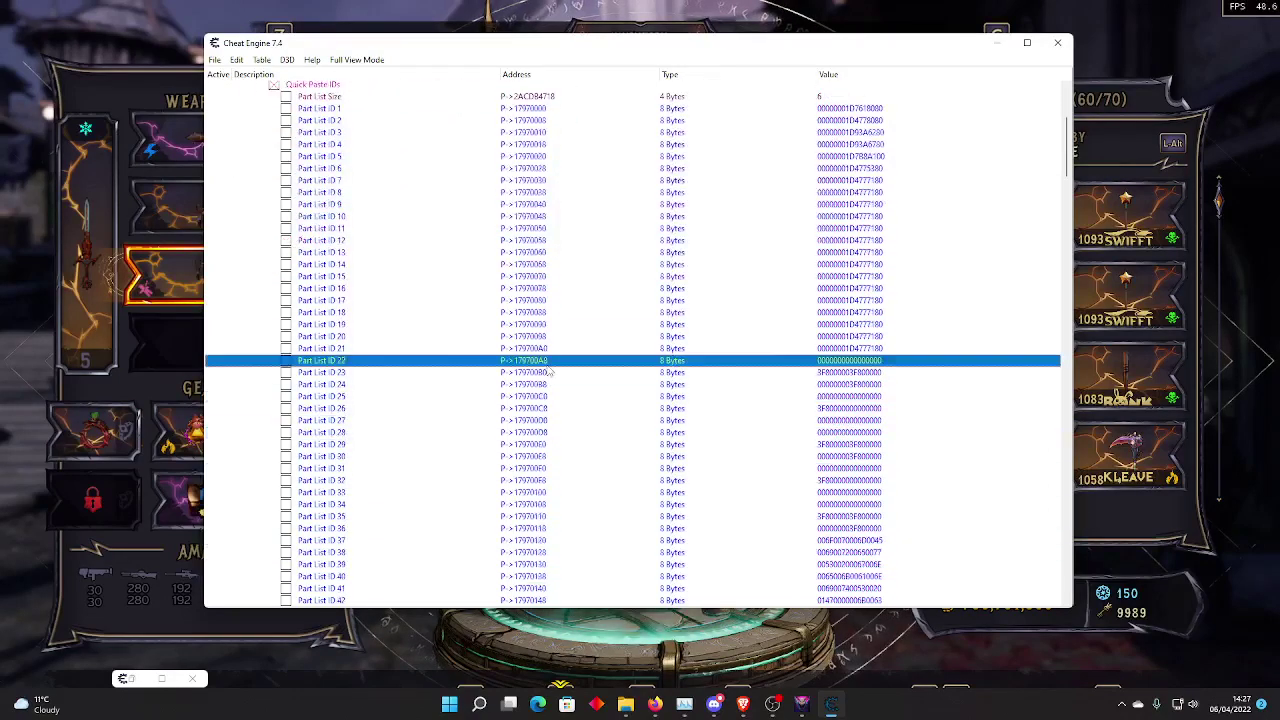
pyautogui.scroll(-1, 687, 355)
pyautogui.scroll(-8, 687, 355)
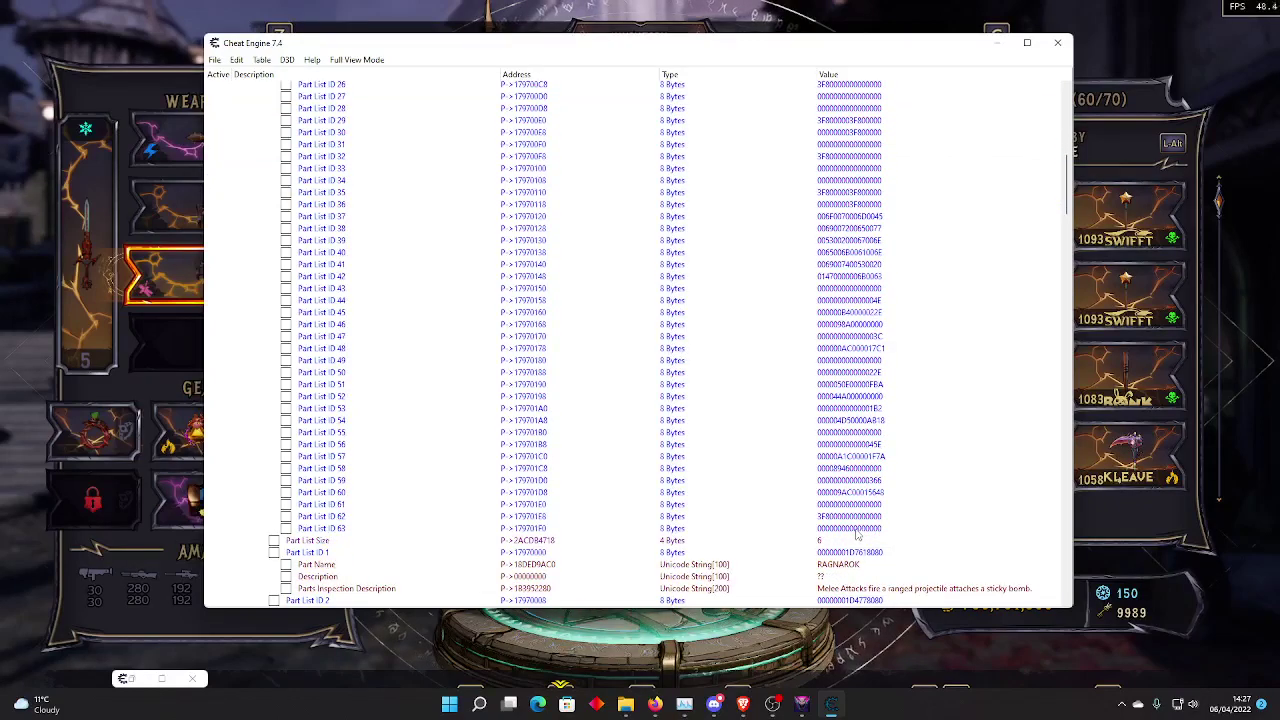
pyautogui.keyDown('shift'); pyautogui.click(847, 528); pyautogui.keyUp('shift')
pyautogui.press('Return')
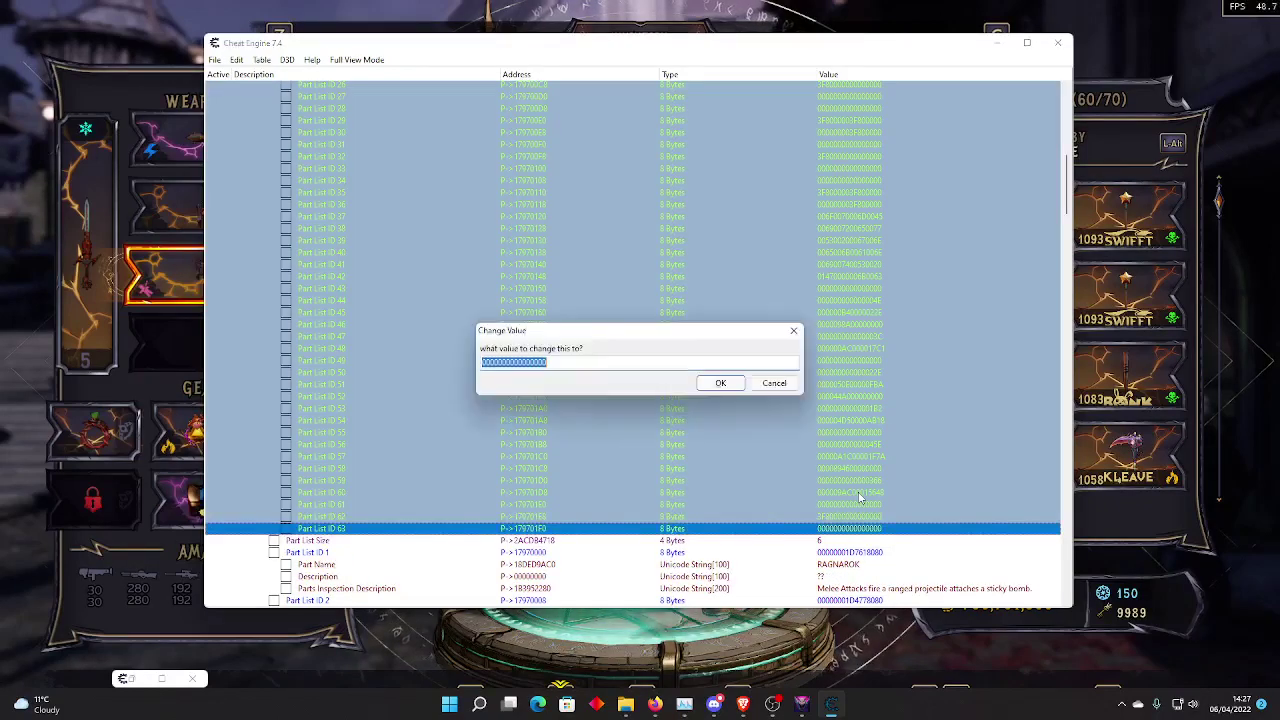
pyautogui.hotkey('ctrl', 'v')
pyautogui.press('Return')
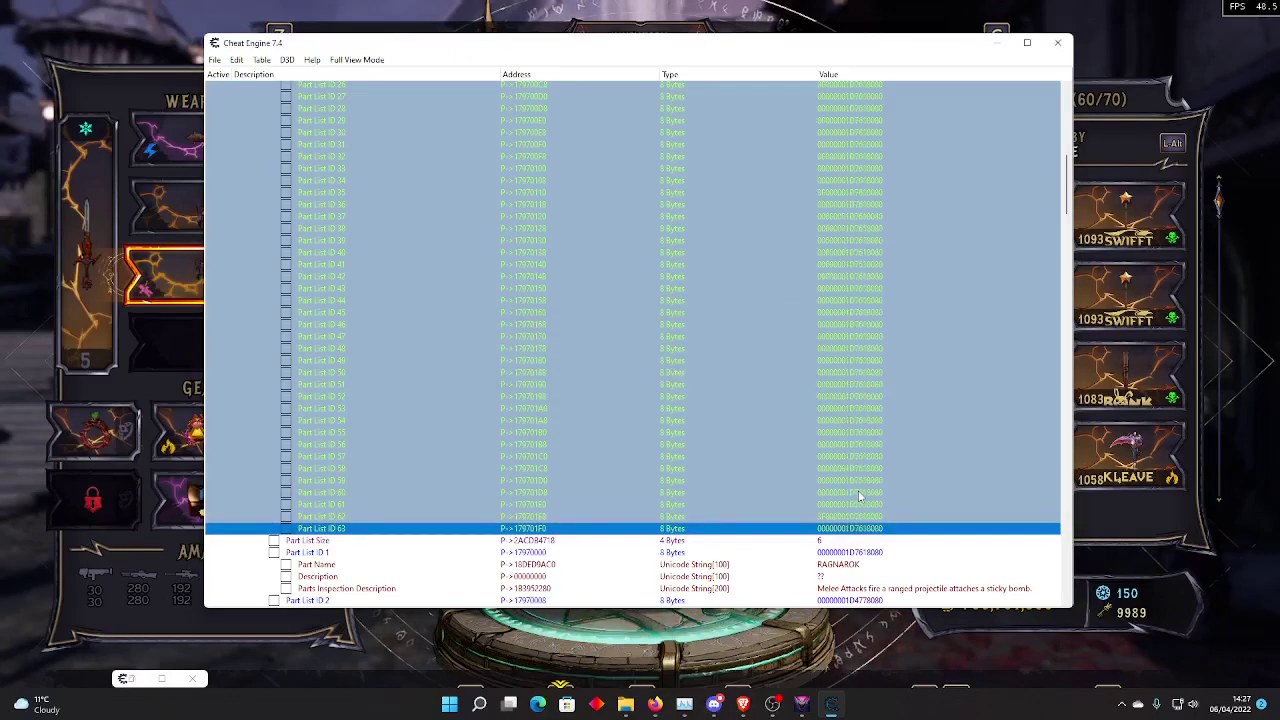
# - Deactivate Quick Paste IDs and review the part names and descriptions of the filled parts list entries
pyautogui.scroll(15, 458, 353)
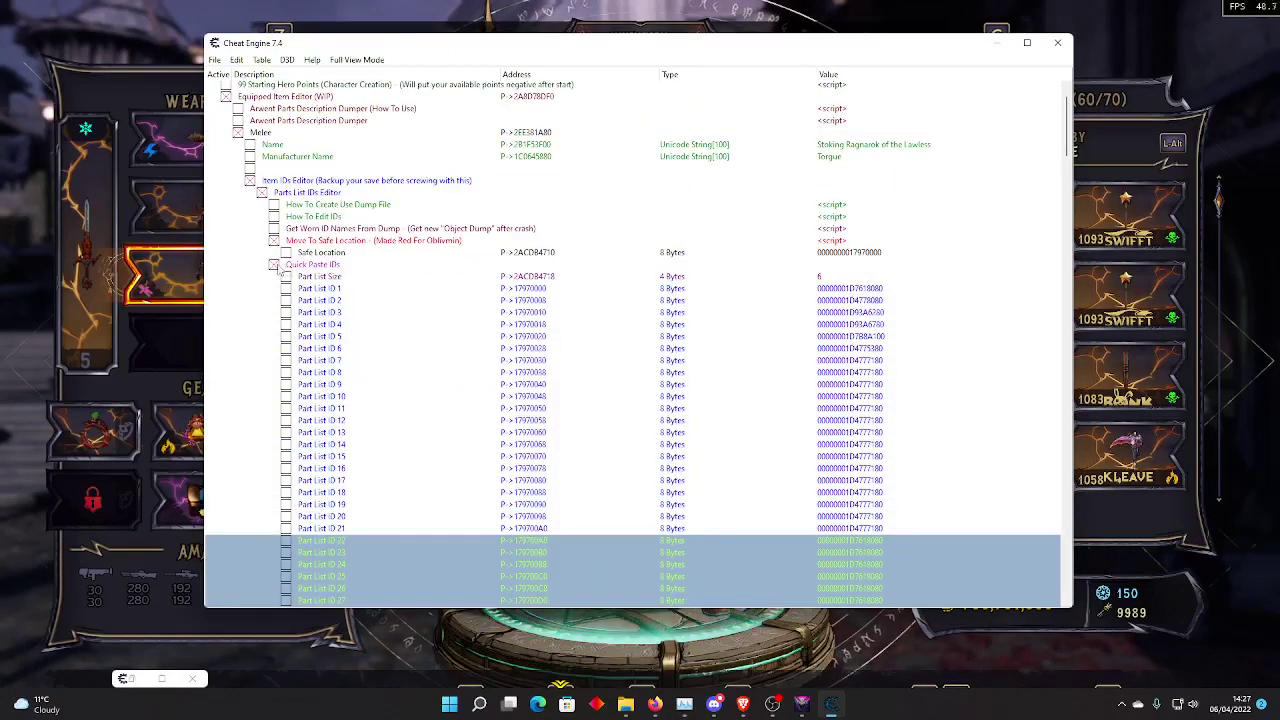
pyautogui.click(274, 266)
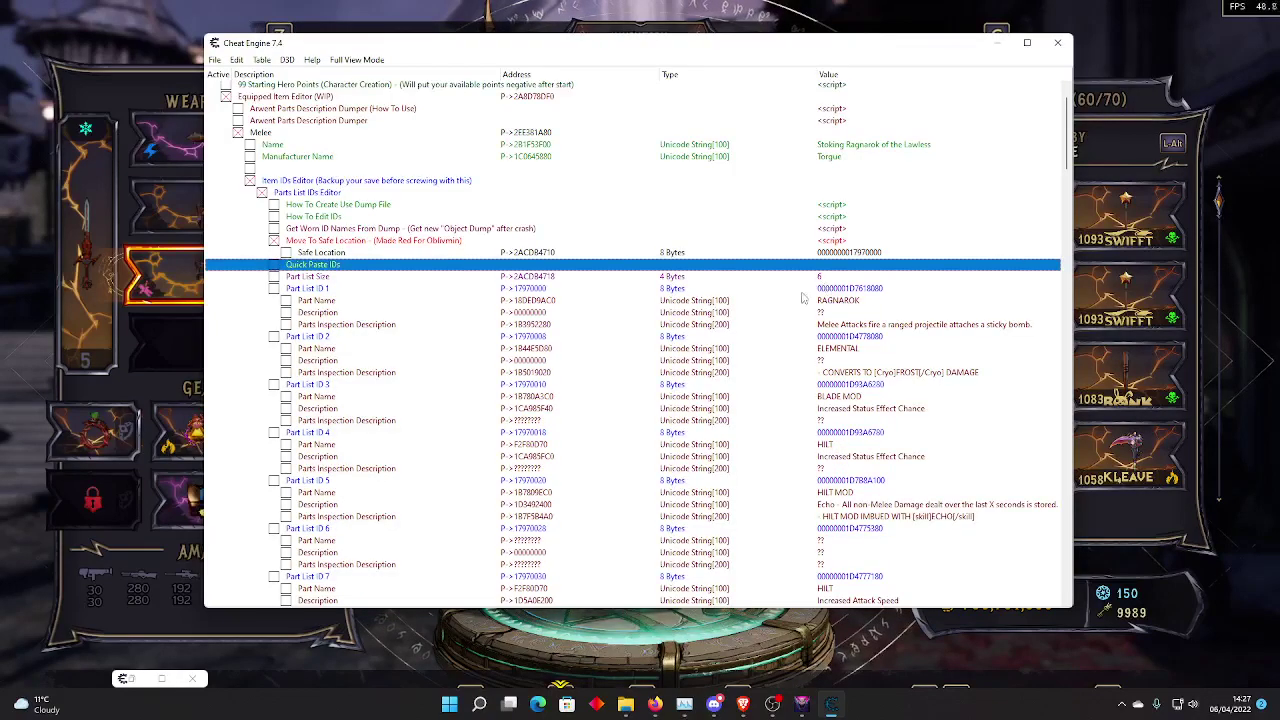
pyautogui.scroll(-1, 834, 407)
pyautogui.scroll(-5, 834, 407)
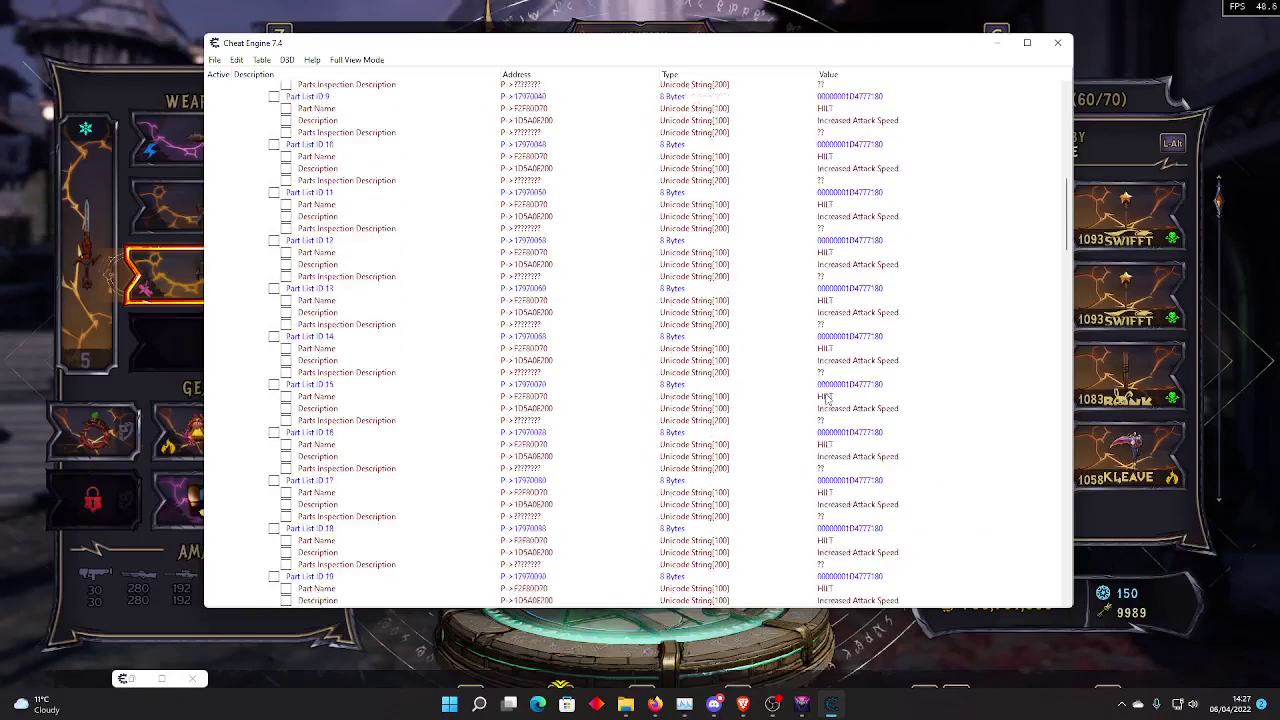
# - Set the melee weapon's Part List Size to 63
pyautogui.scroll(6, 826, 400)
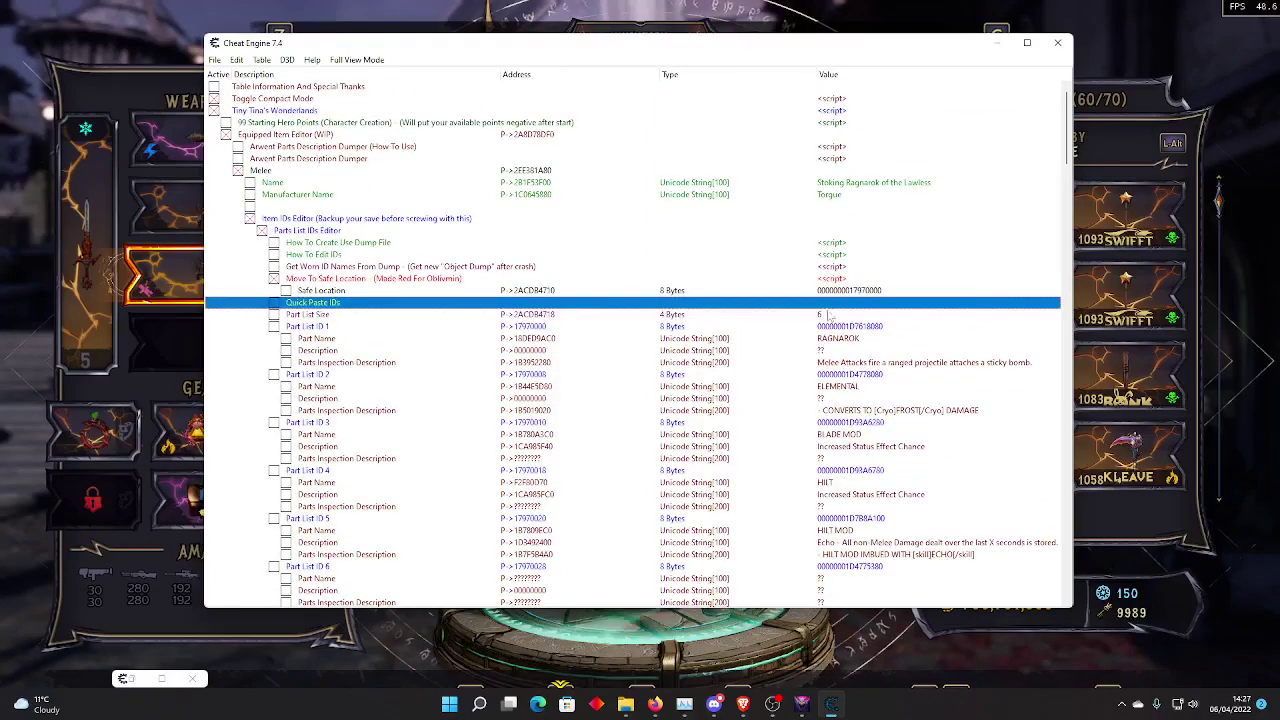
pyautogui.doubleClick(826, 316)
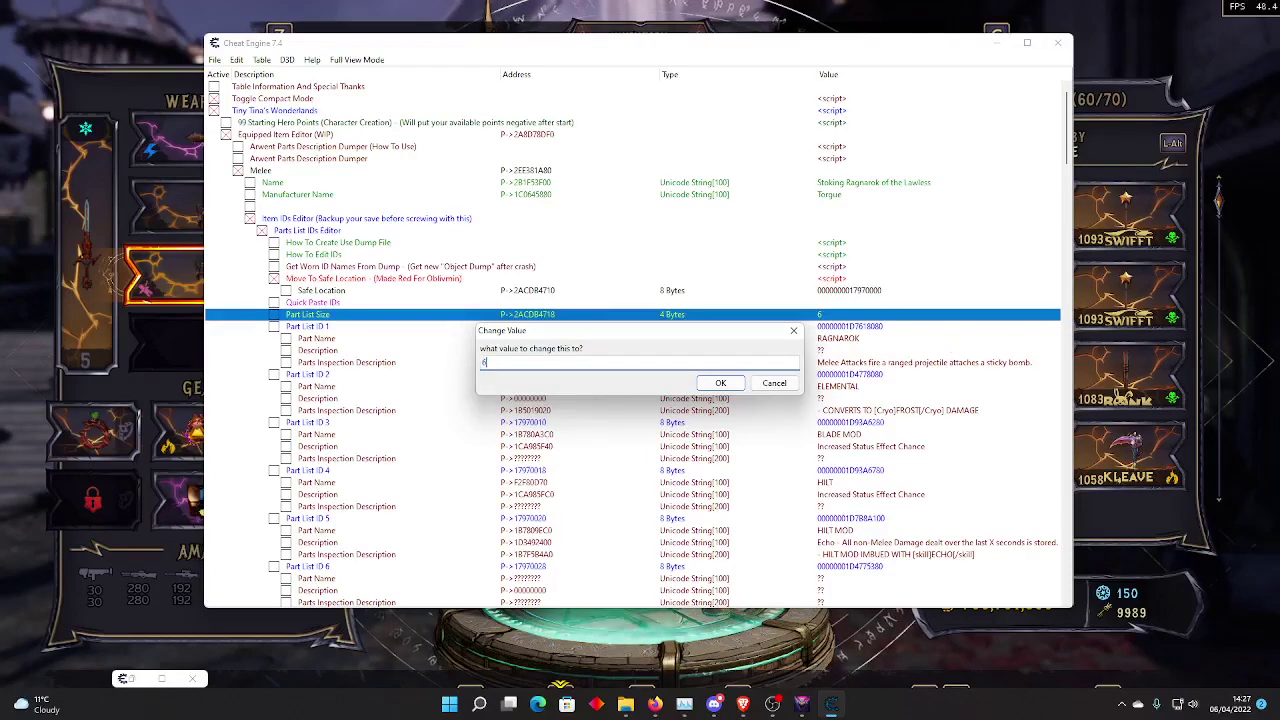
pyautogui.press('Return')
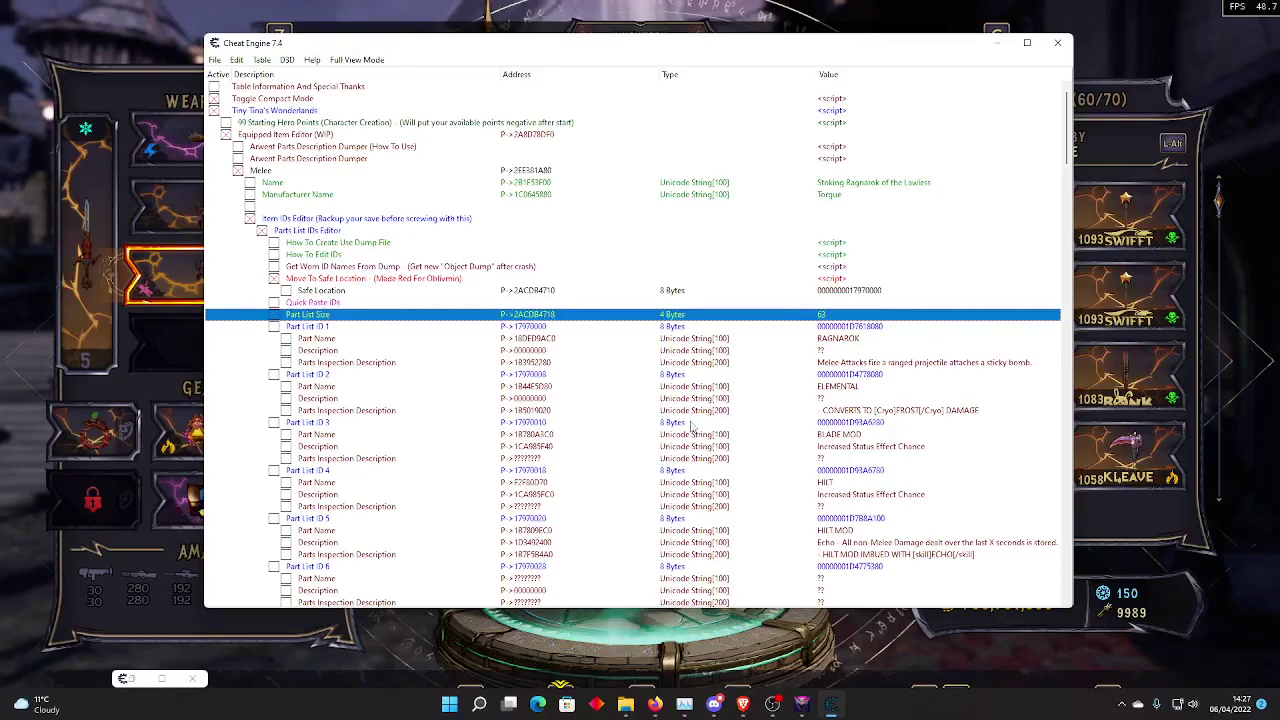
# - Set the melee weapon's permanent Overpower Level to Ascended
pyautogui.scroll(-20, 690, 425)
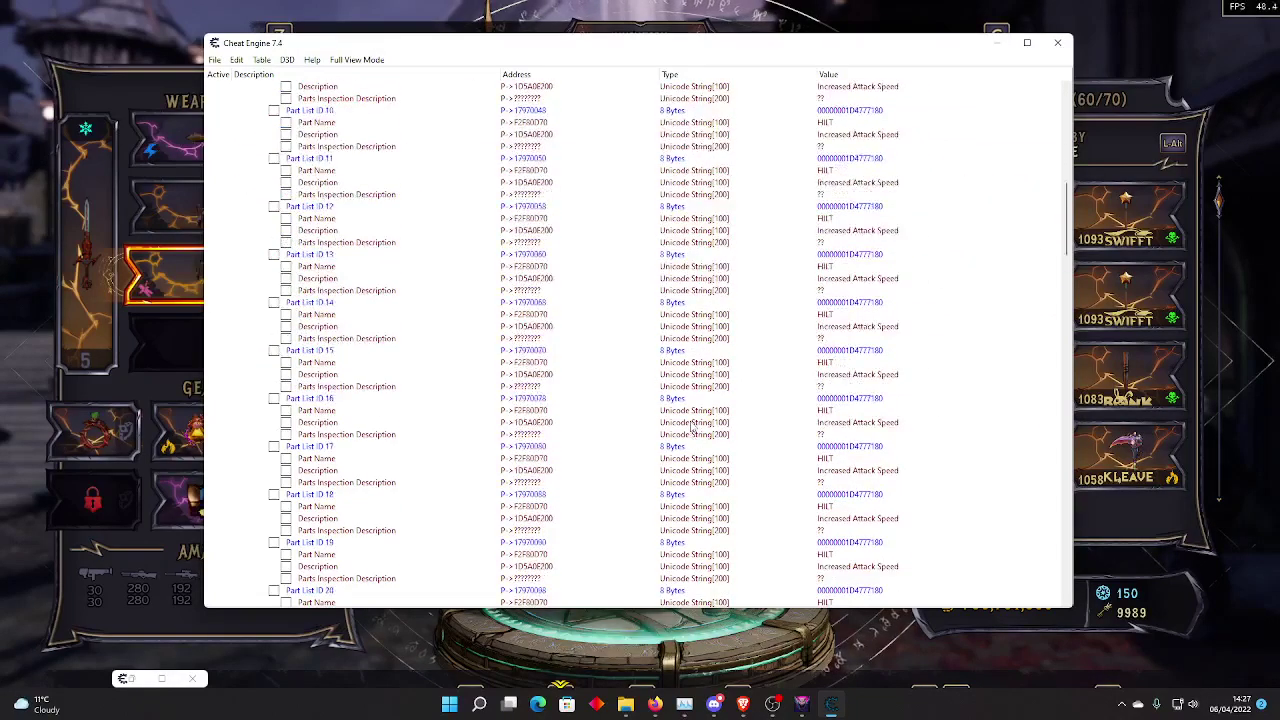
pyautogui.scroll(-20, 690, 425)
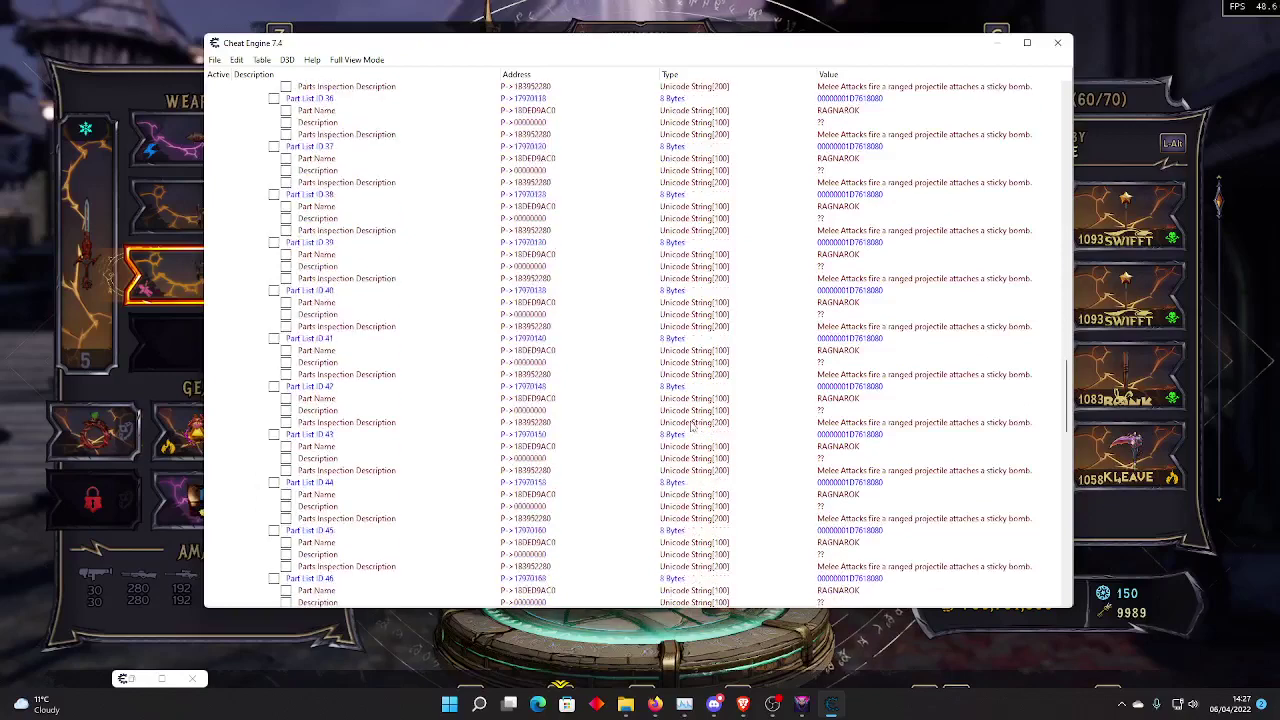
pyautogui.scroll(-17, 690, 425)
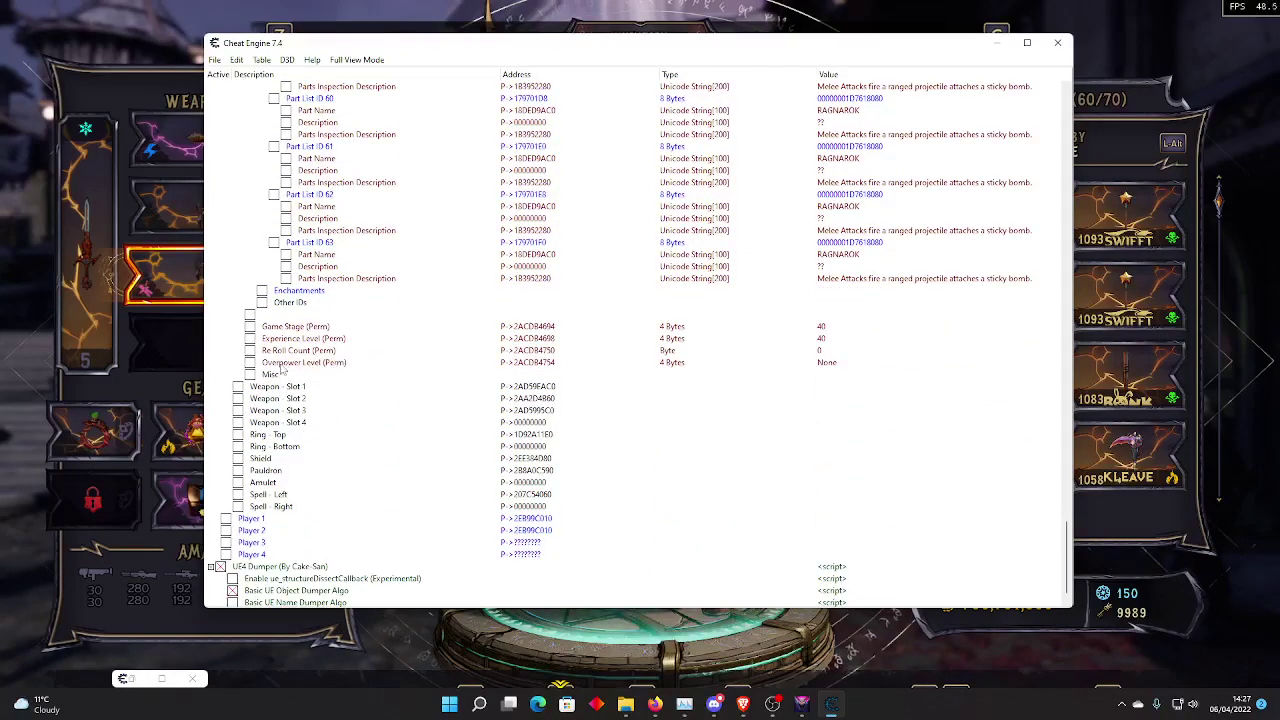
pyautogui.doubleClick(831, 363)
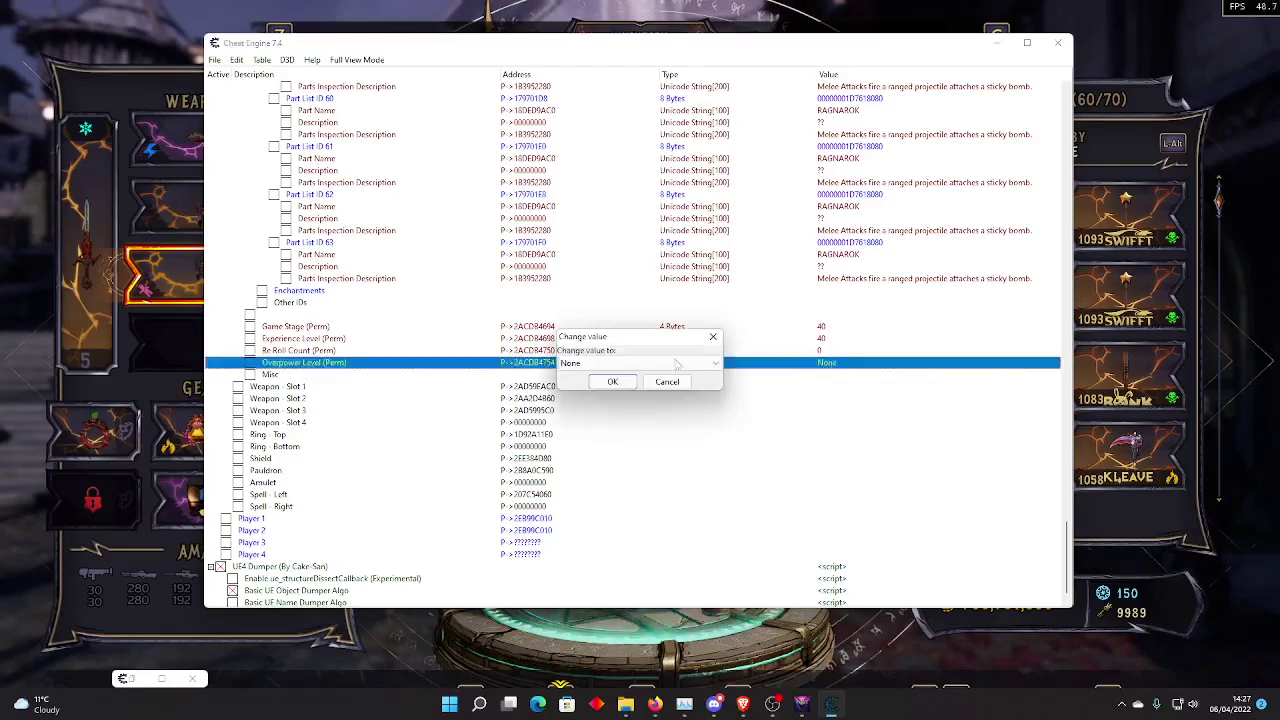
pyautogui.click(596, 364)
pyautogui.click(591, 418)
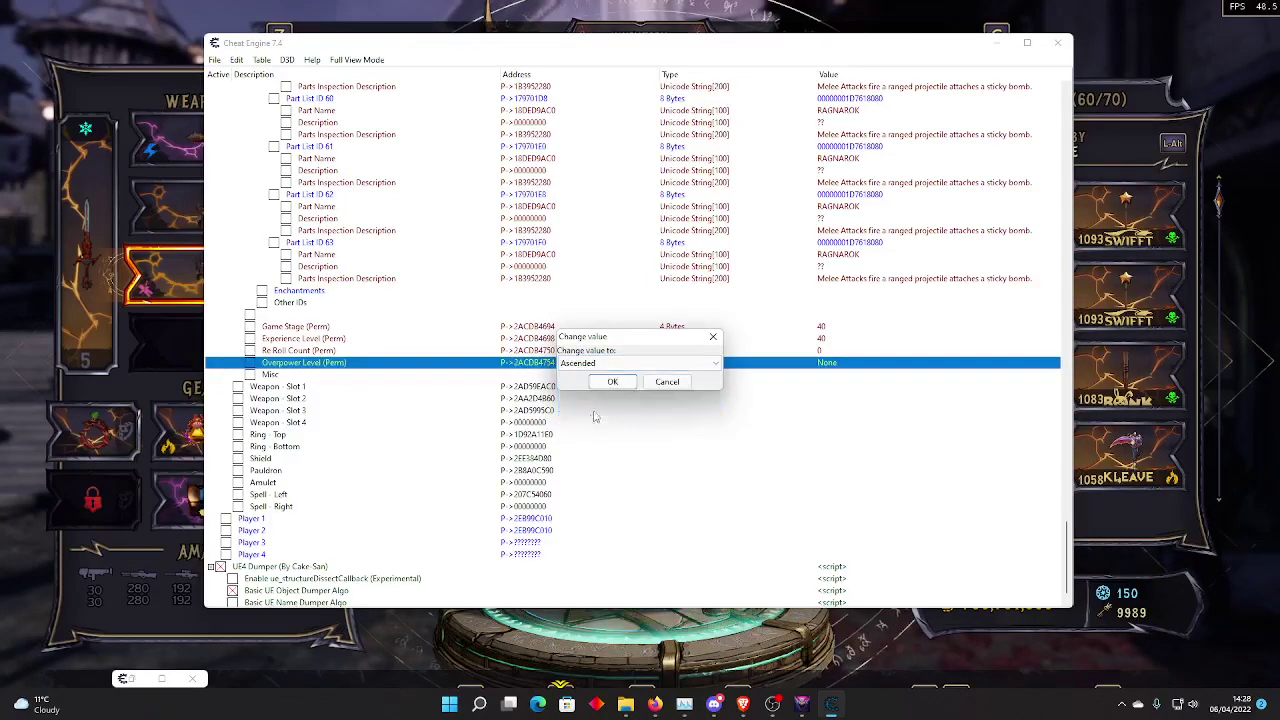
pyautogui.click(613, 383)
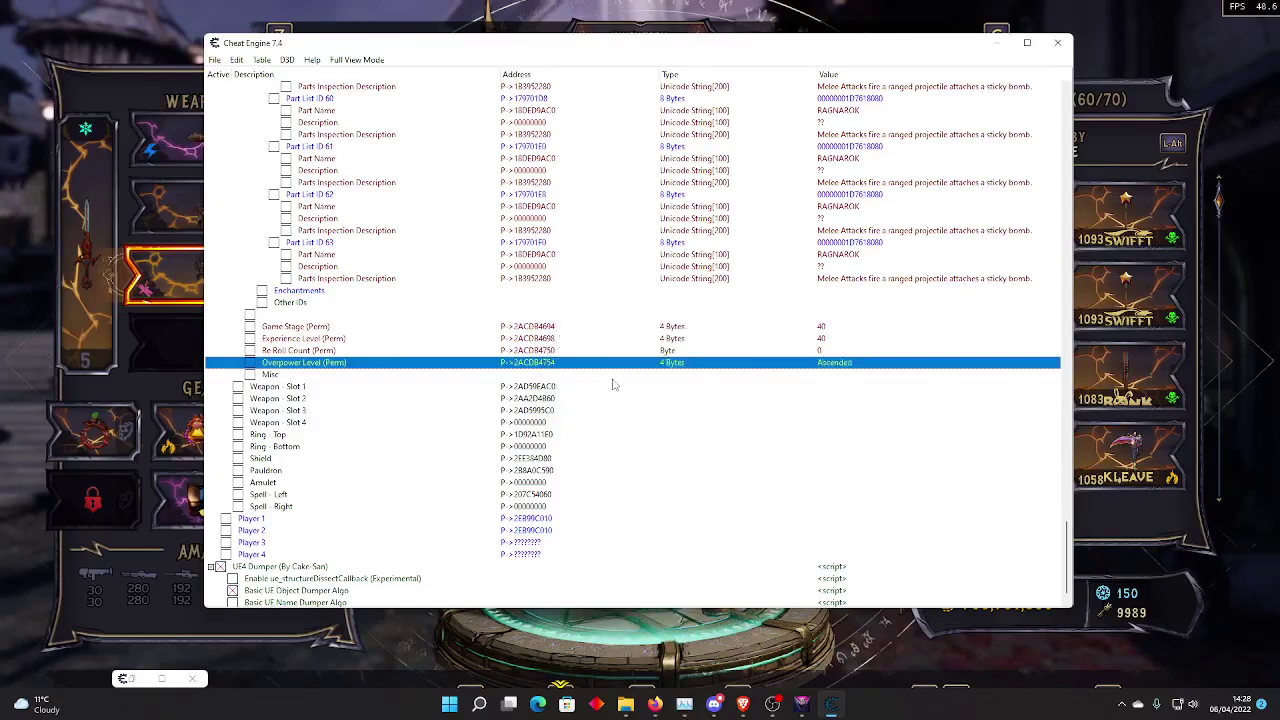
pyautogui.scroll(20, 743, 389)
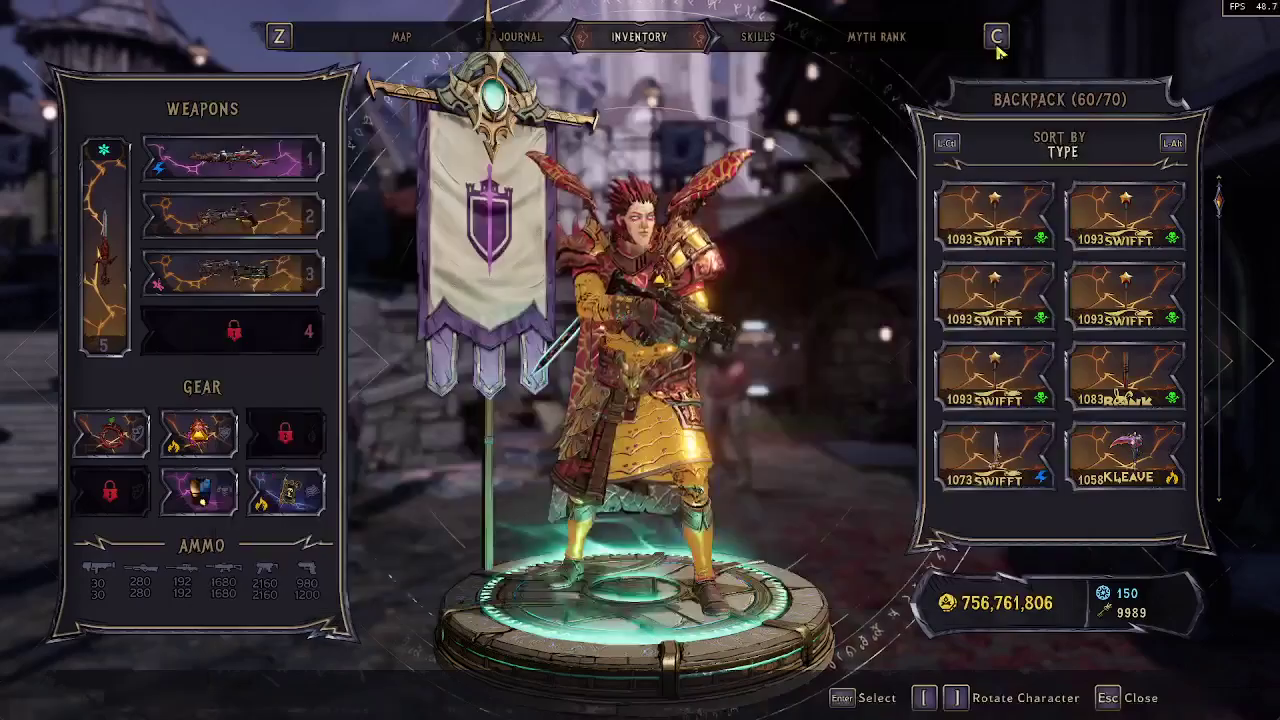
# - Switch to Tiny Tina's Wonderlands, leave the inventory and buy the Aegis of Resolve item of the day from the vending machine
pyautogui.click(997, 42)
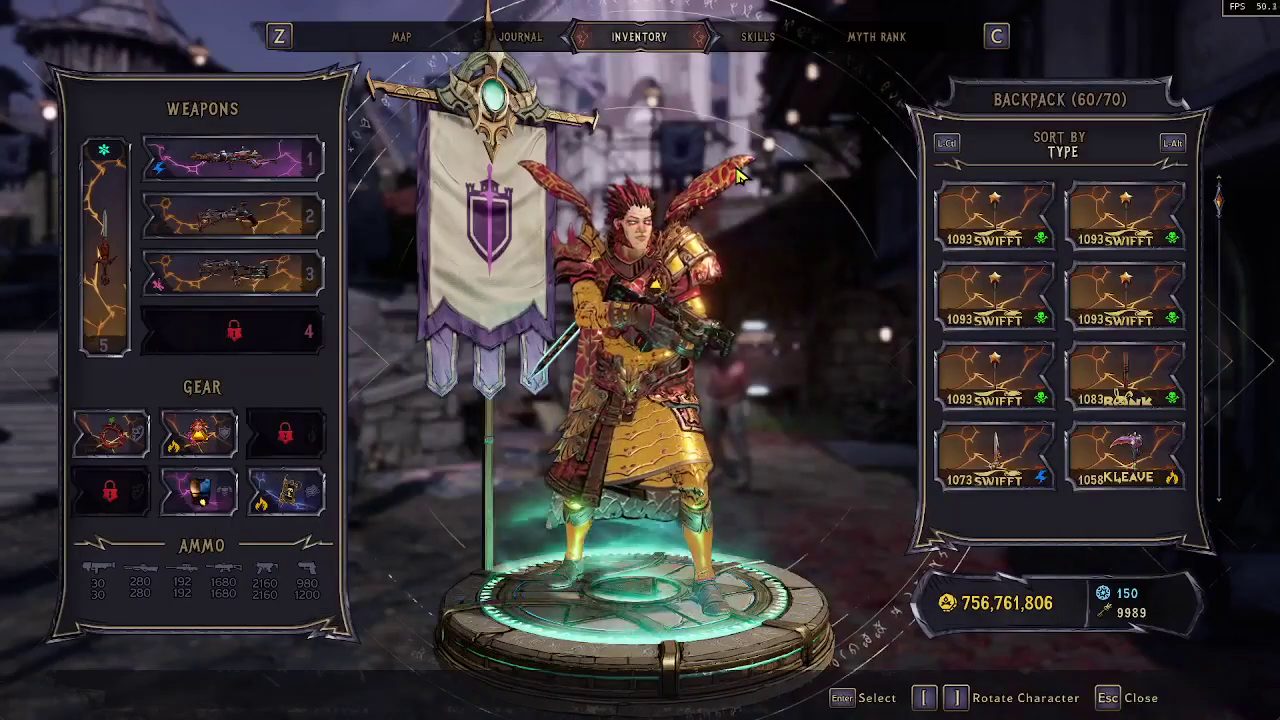
pyautogui.press('Escape')
pyautogui.press('w')
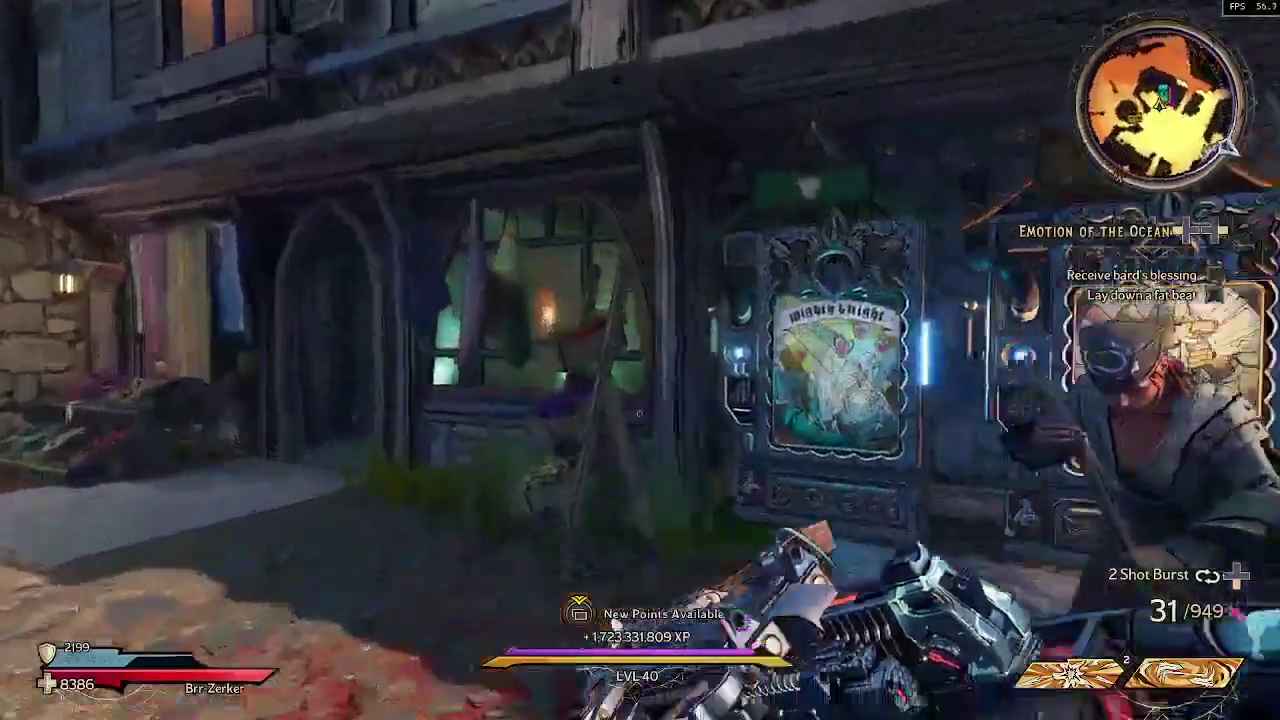
pyautogui.press('e')
pyautogui.press('Escape')
pyautogui.press('e')
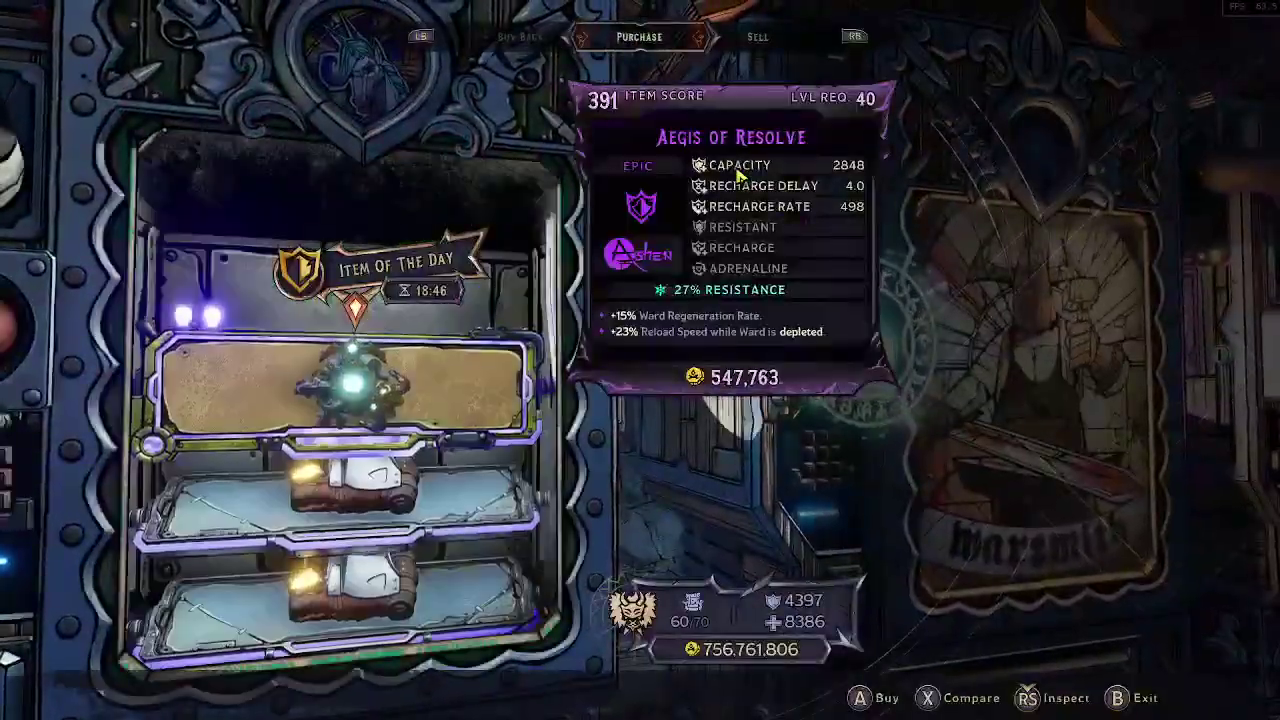
pyautogui.press('Escape')
pyautogui.press('s')
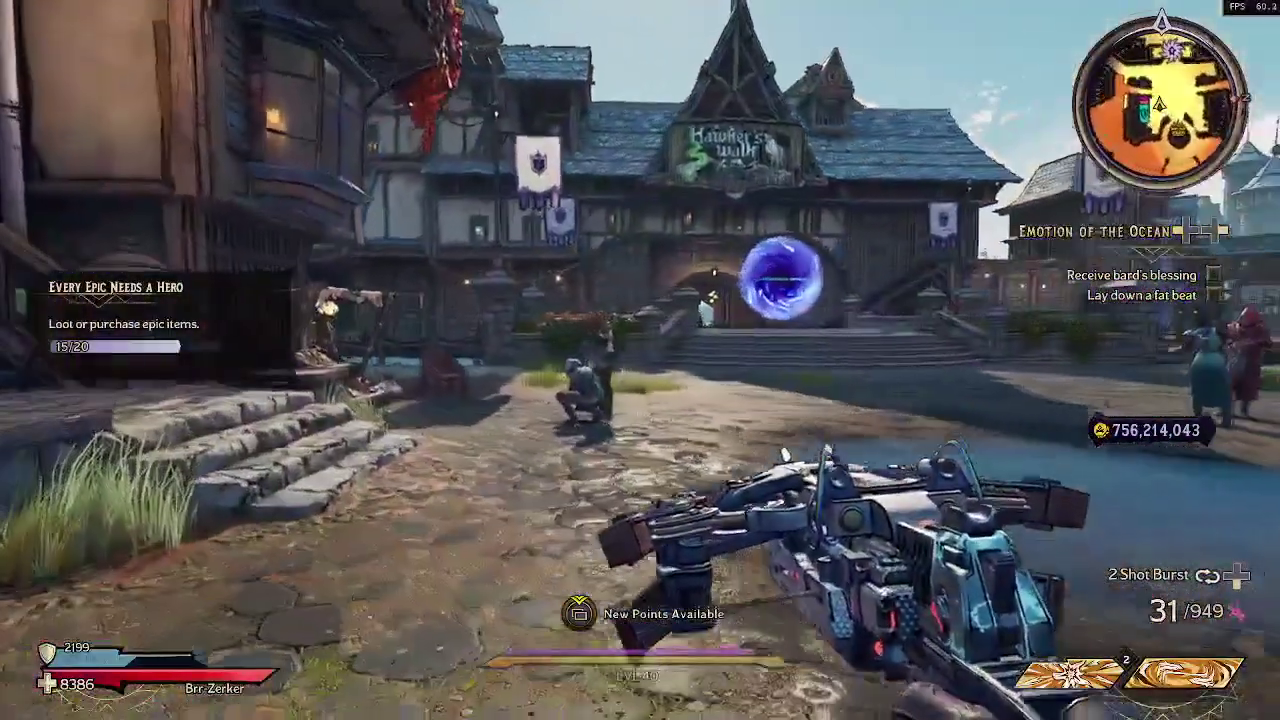
# - Quit the game to the main menu and close the crash report without sending it
pyautogui.press('Escape')
pyautogui.press('Down')
pyautogui.press('Down')
pyautogui.press('Down')
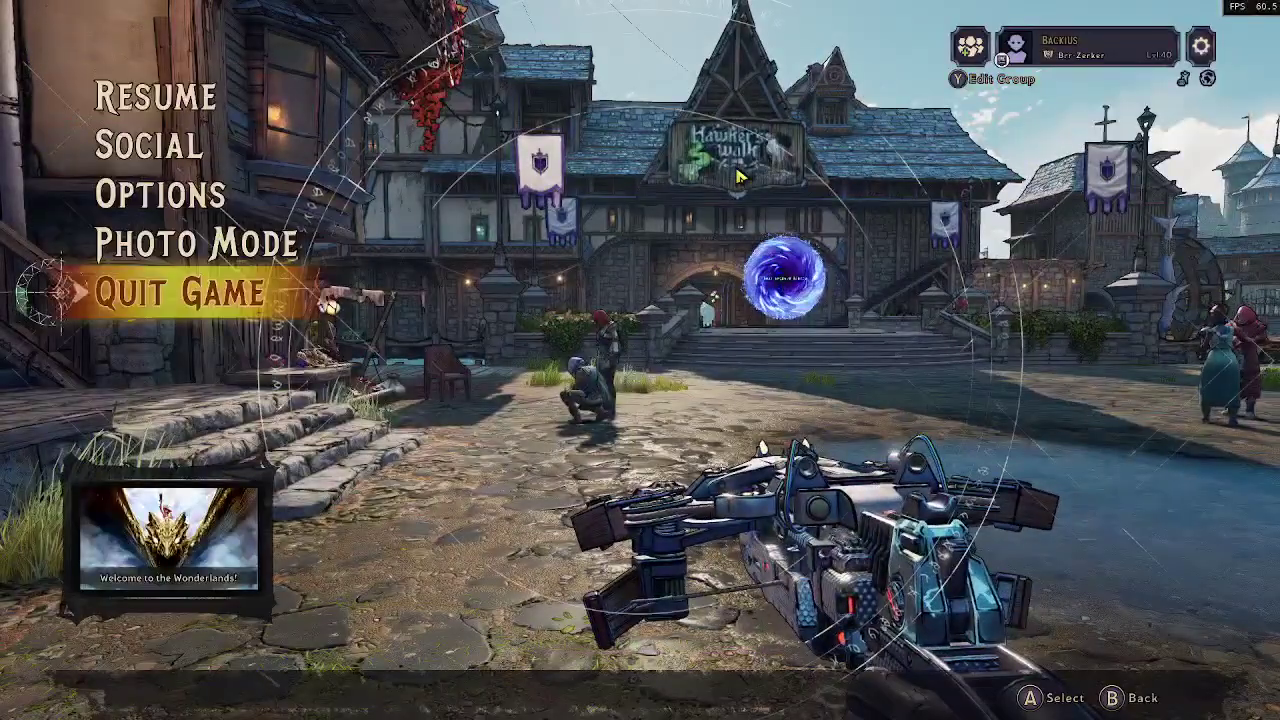
pyautogui.press('Return')
pyautogui.press('Left')
pyautogui.press('Left')
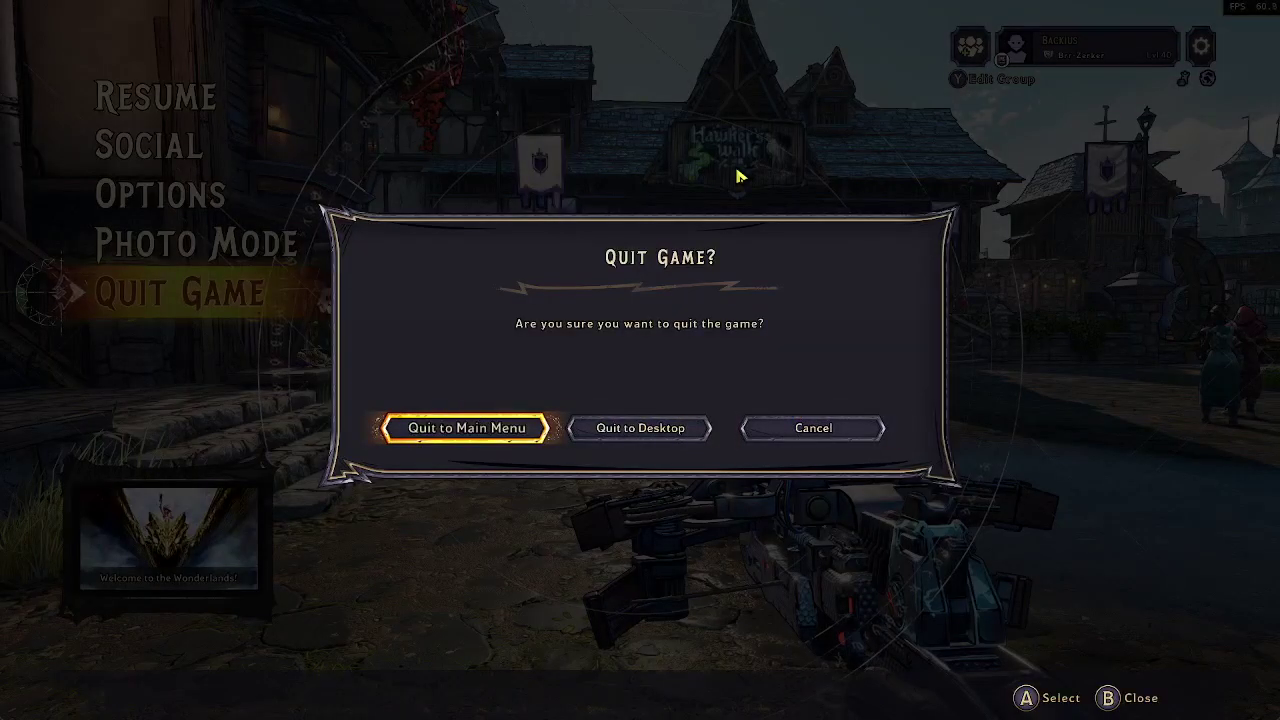
pyautogui.press('Return')
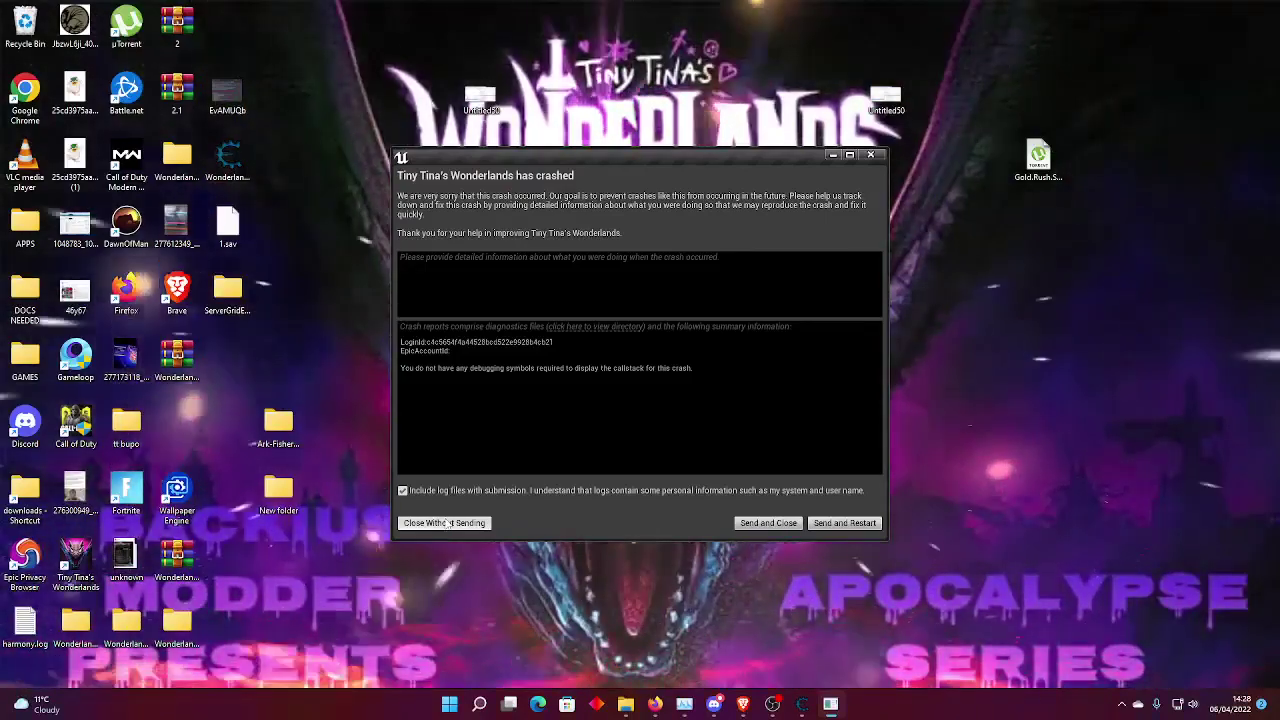
pyautogui.click(446, 523)
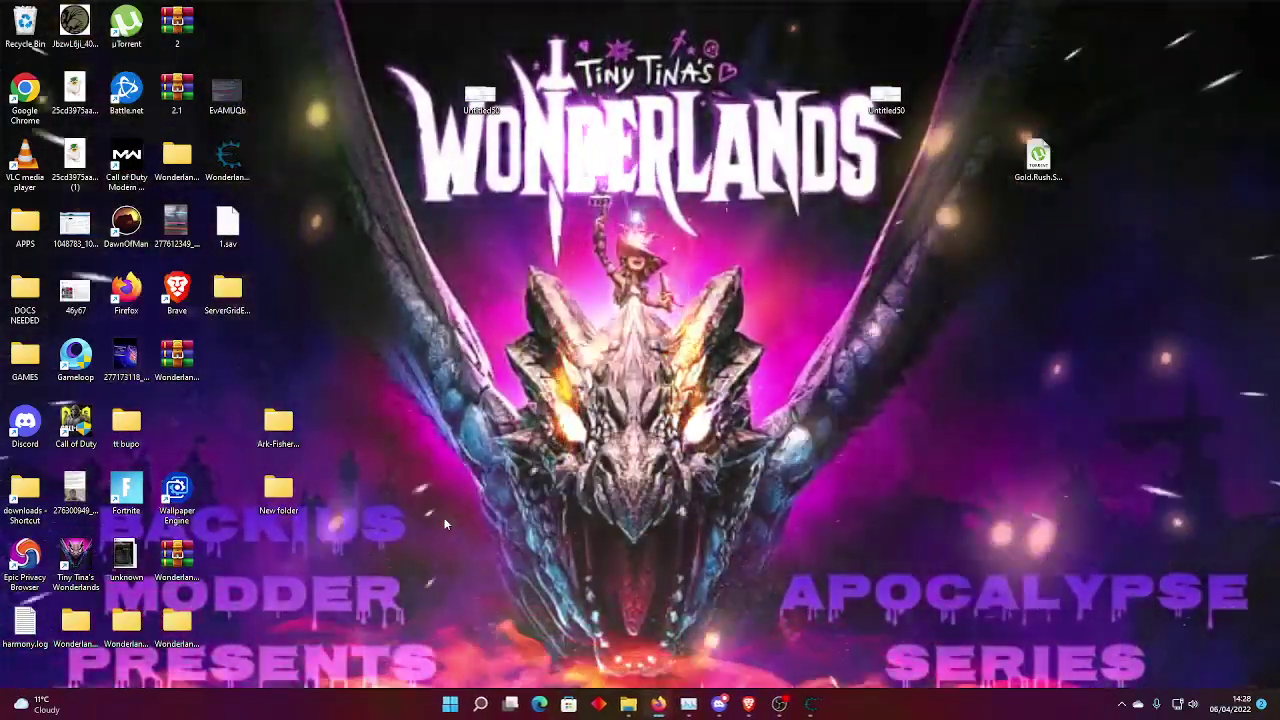